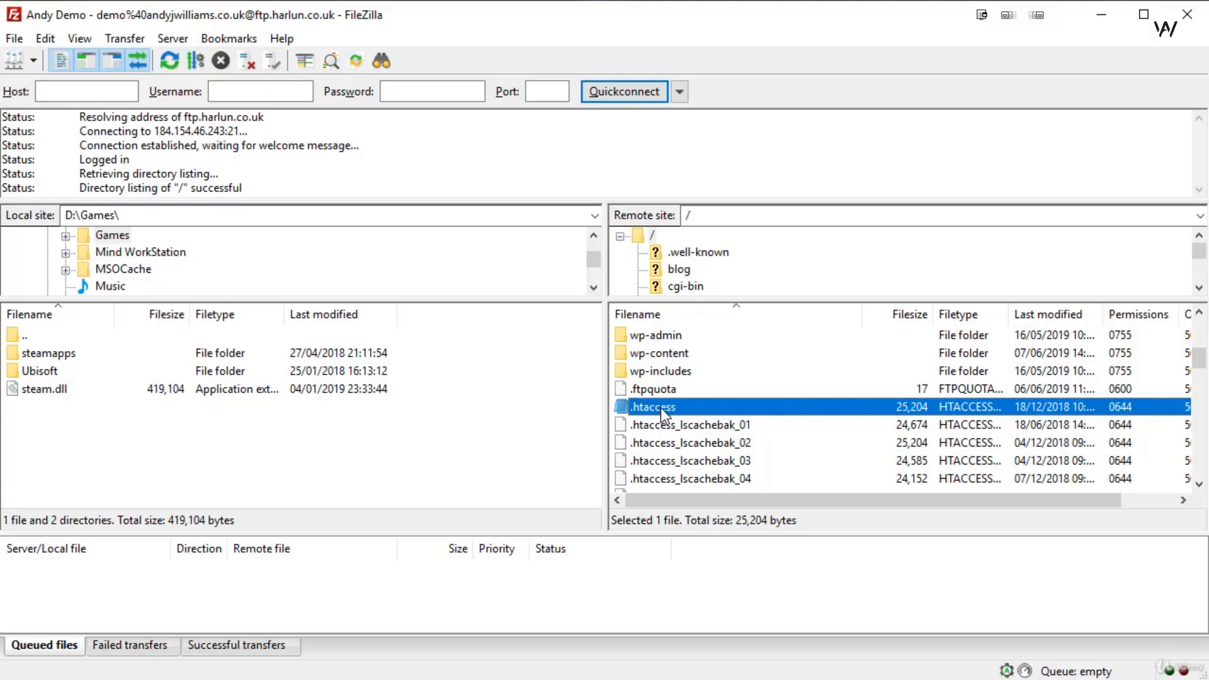
Step: Open the .htaccess file from the server's root folder for viewing and editing
{"action": "double_click", "coordinate": [660, 406]}
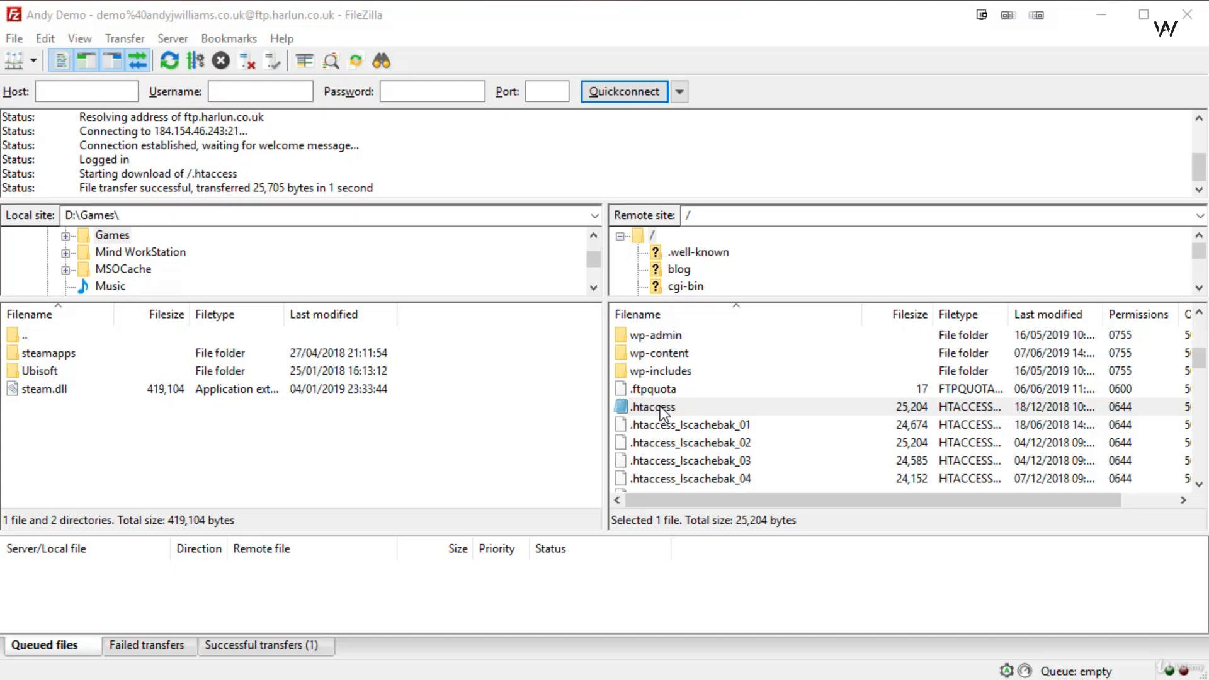
{"action": "right_click", "coordinate": [626, 407]}
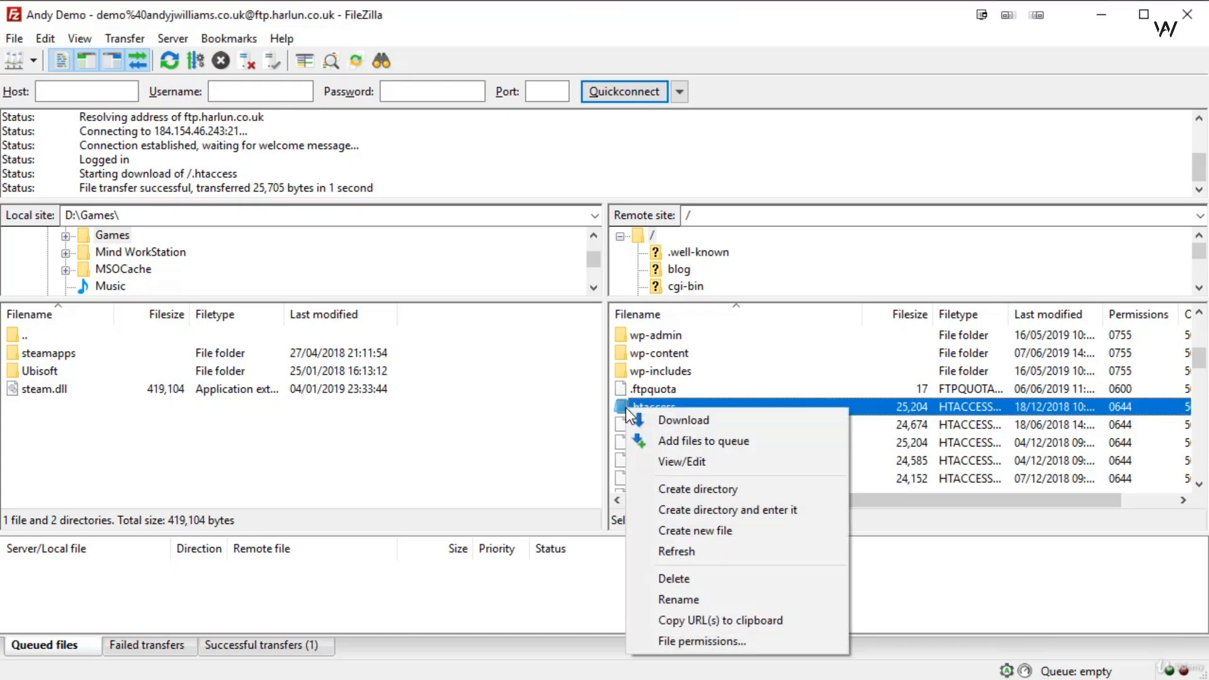
{"action": "left_click", "coordinate": [749, 463]}
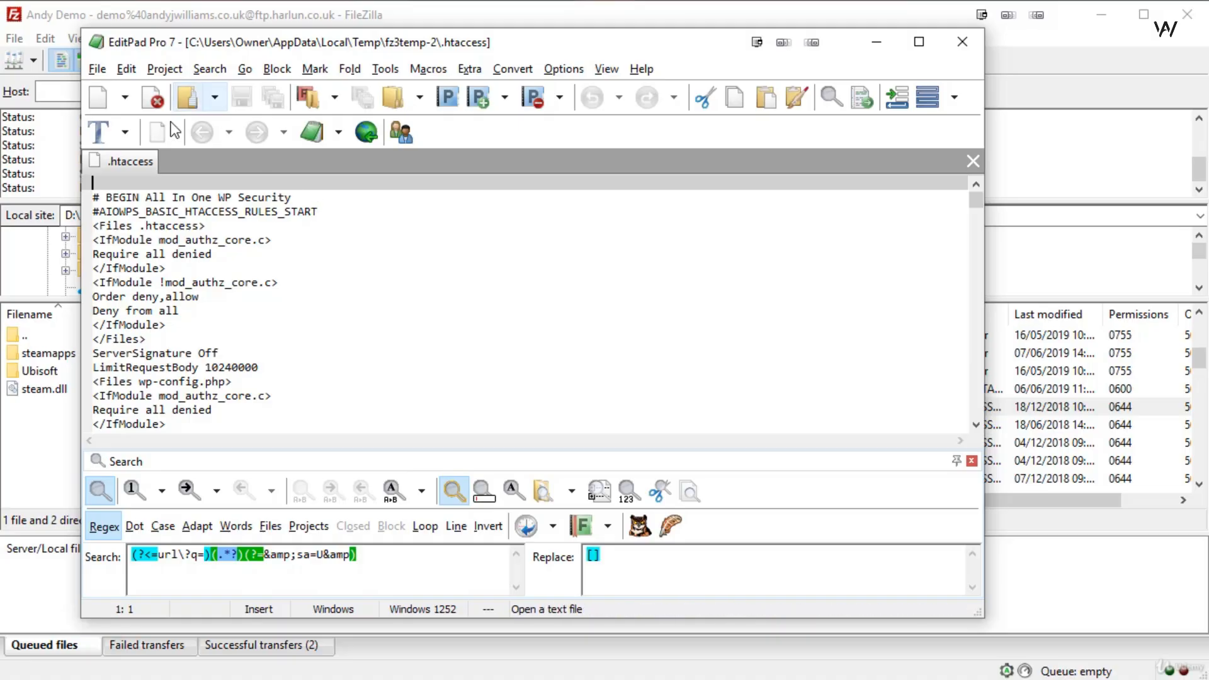
Step: Locate the WordPress rewrite block and highlight it, including its # BEGIN WordPress and # END WordPress marker lines
{"action": "mouse_move", "coordinate": [92, 197]}
{"action": "left_mouse_down"}
{"action": "mouse_move", "coordinate": [370, 216]}
{"action": "mouse_move", "coordinate": [95, 193]}
{"action": "left_mouse_up"}
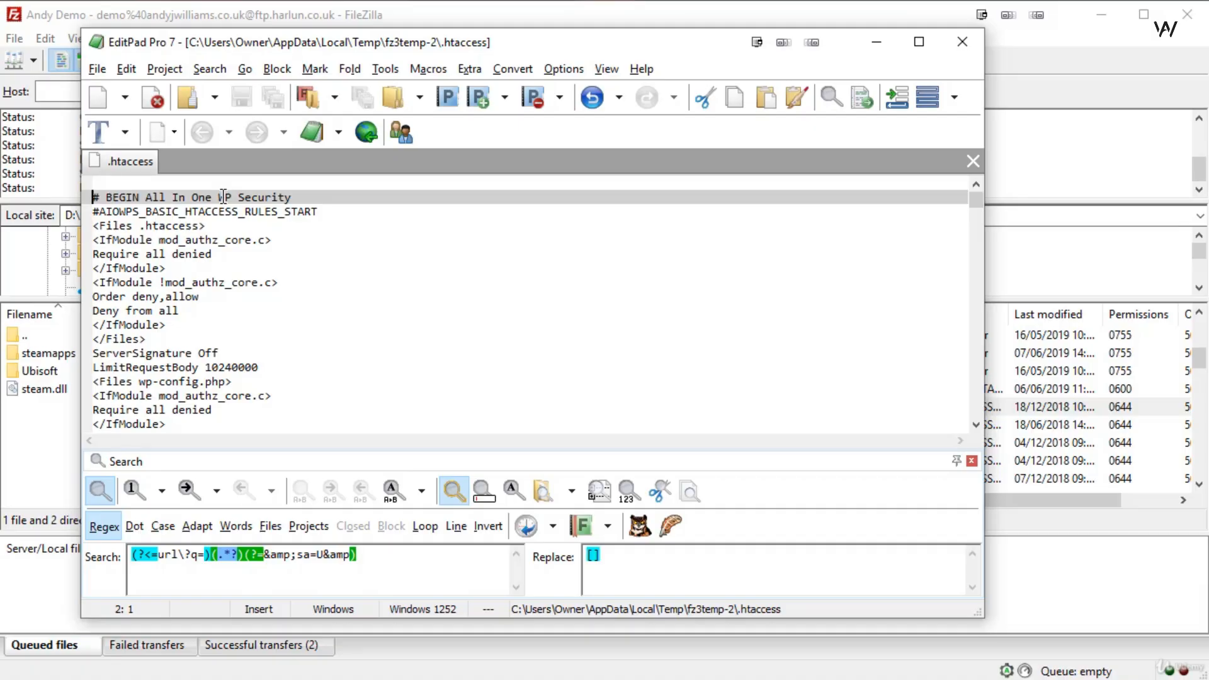
{"action": "key", "text": "ctrl+v"}
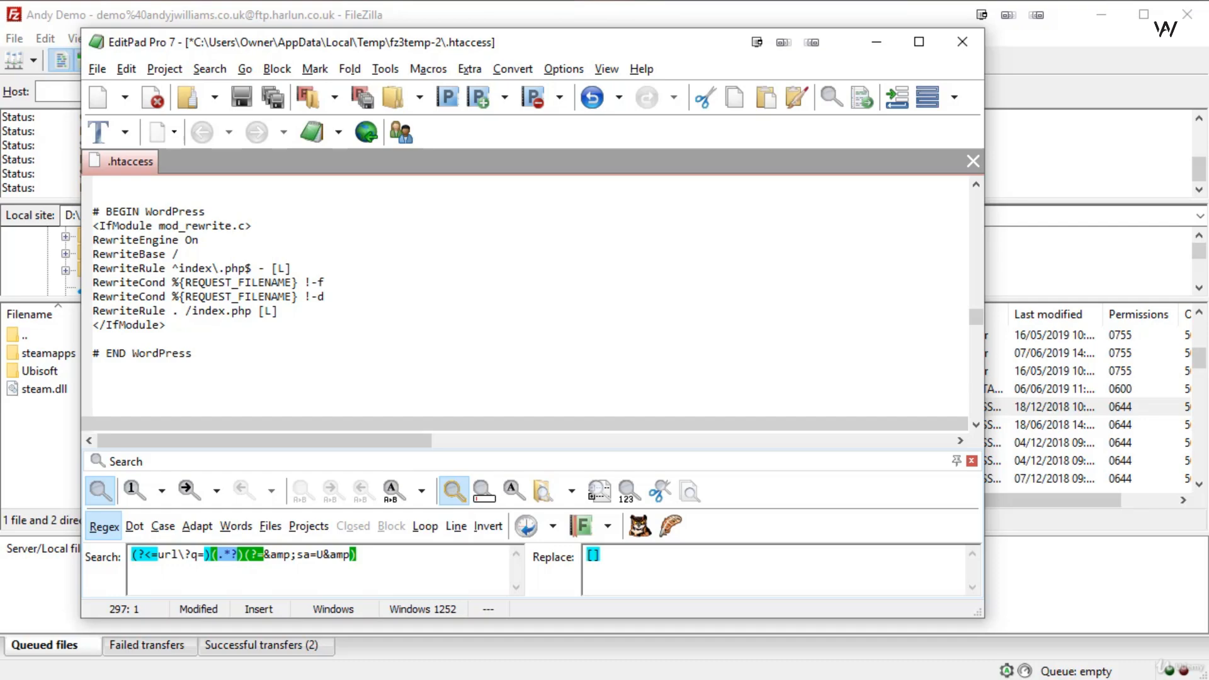
{"action": "left_click", "coordinate": [99, 211]}
{"action": "left_click_drag", "start_coordinate": [100, 210], "coordinate": [237, 354]}
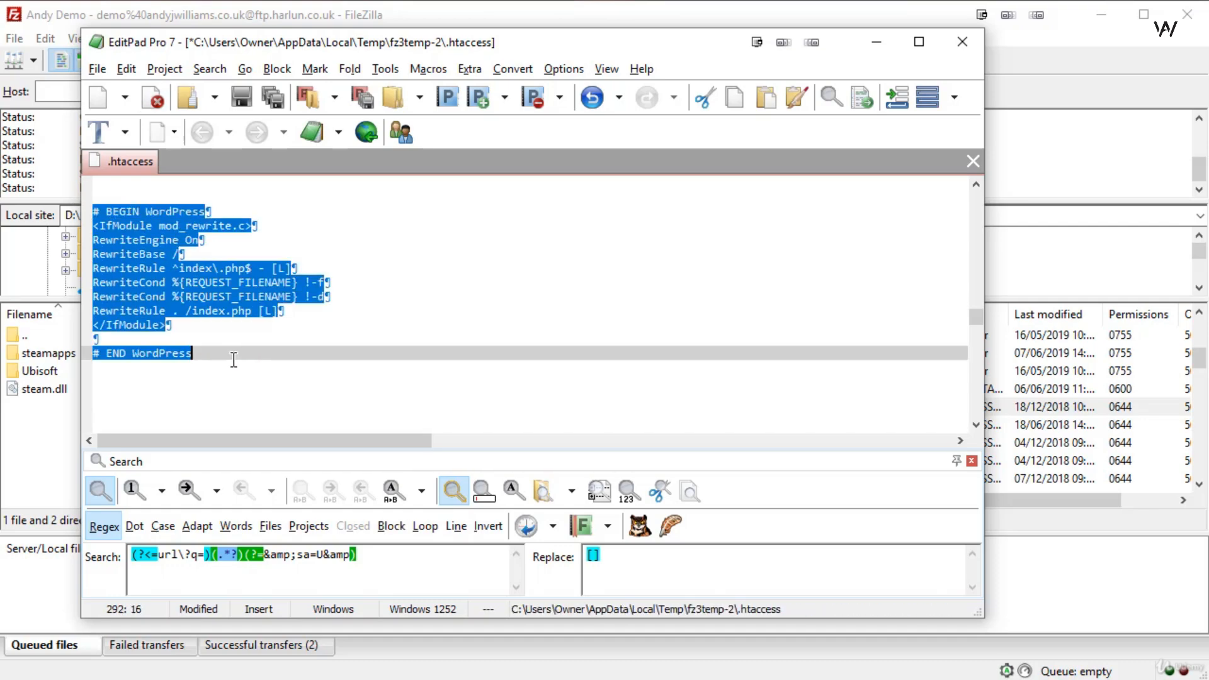
{"action": "left_click", "coordinate": [393, 312]}
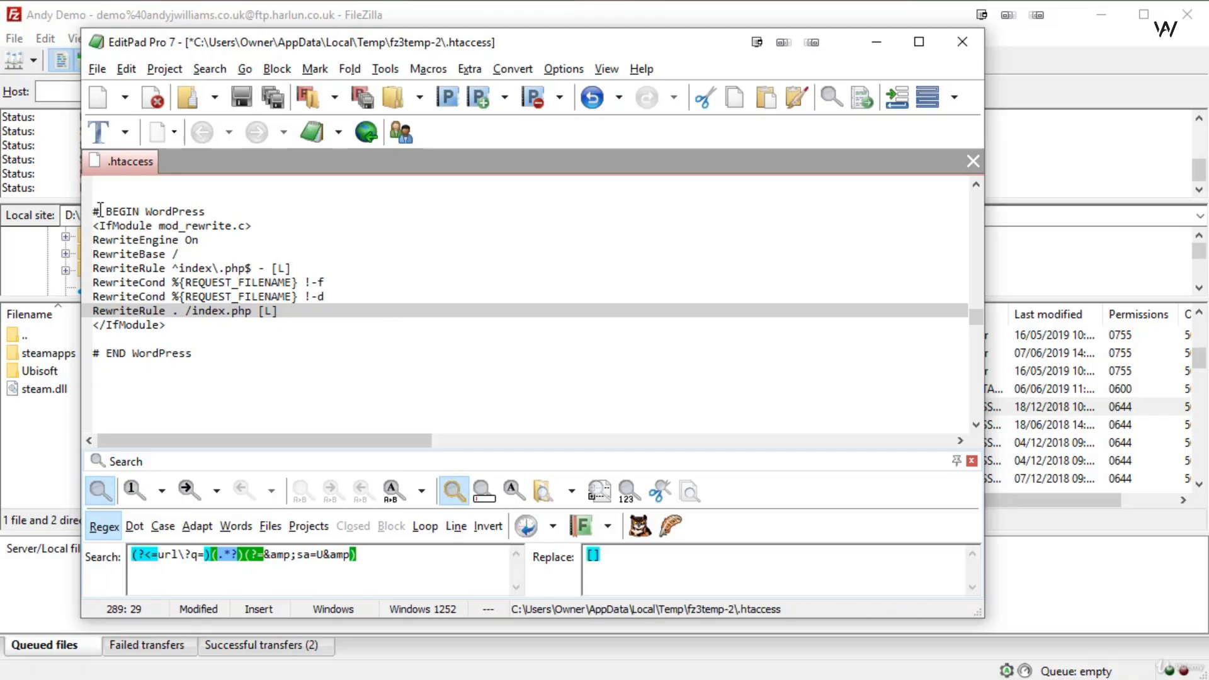
{"action": "left_click_drag", "start_coordinate": [96, 207], "coordinate": [238, 209]}
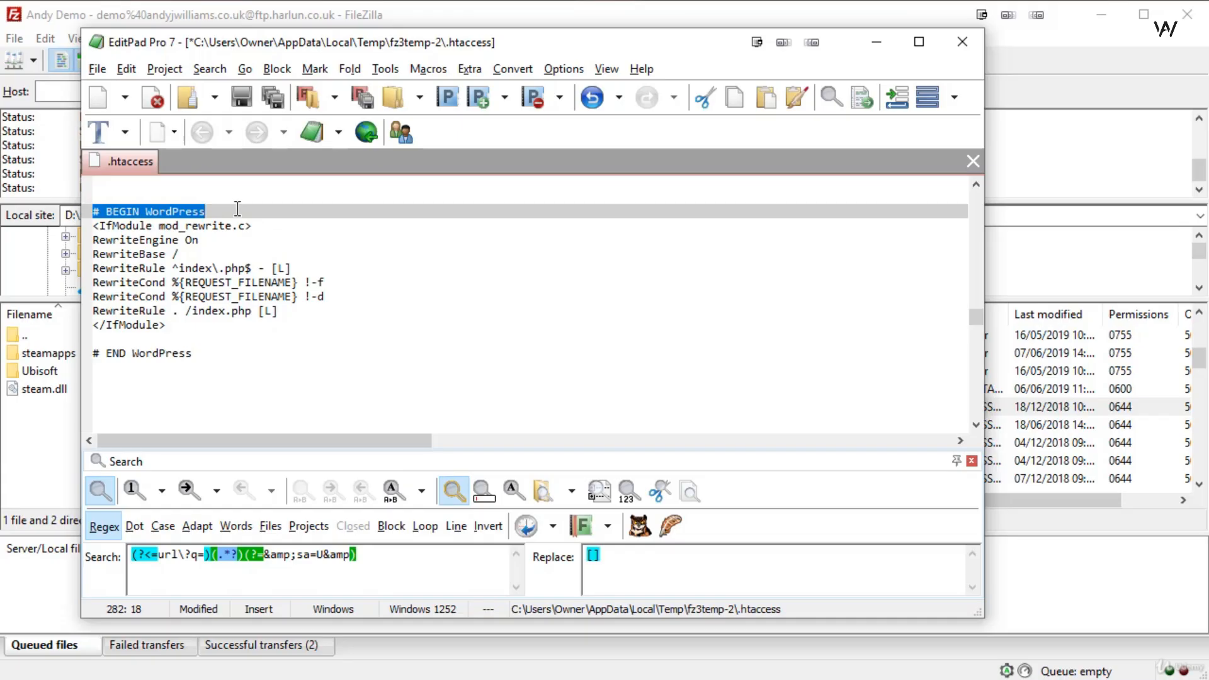
{"action": "left_click_drag", "start_coordinate": [94, 353], "coordinate": [216, 349]}
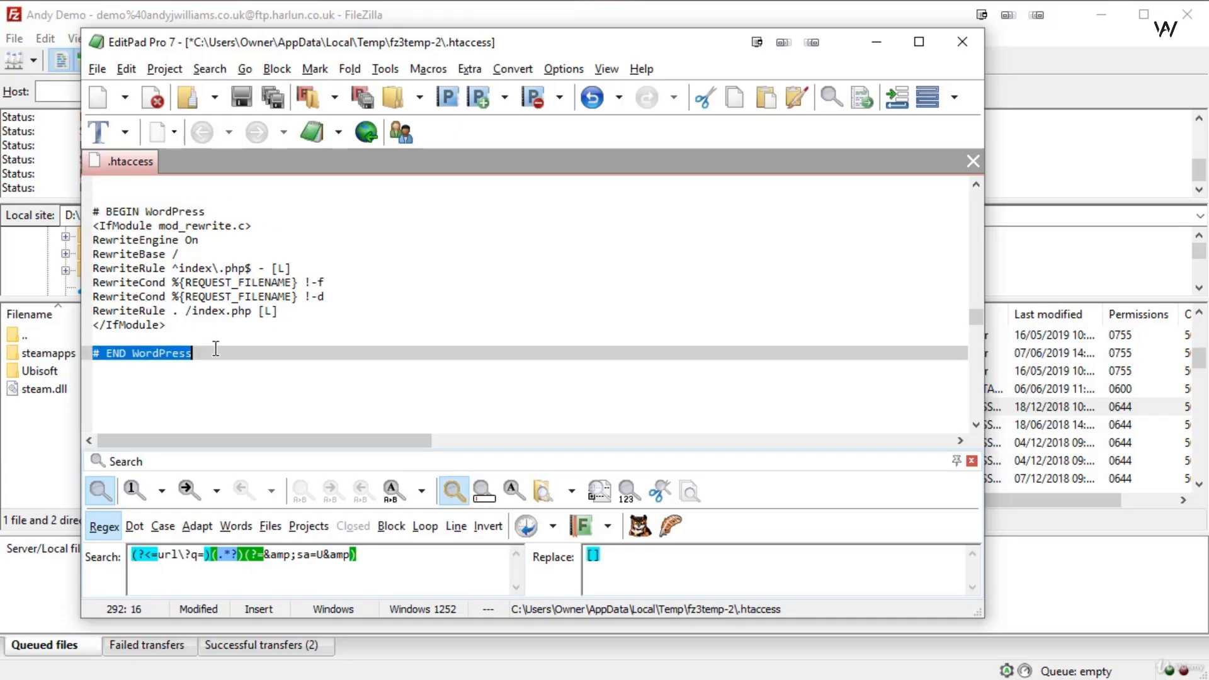
Step: Insert a blank line directly below the # BEGIN WordPress line
{"action": "left_click", "coordinate": [218, 213]}
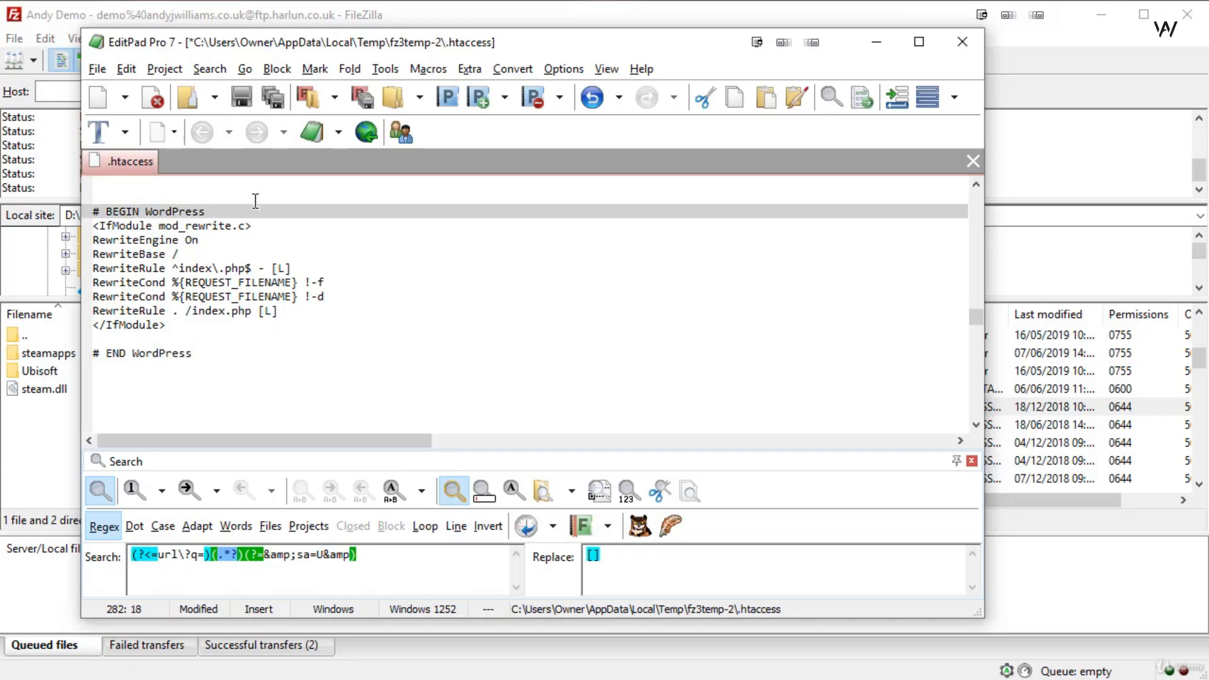
{"action": "key", "text": "Return"}
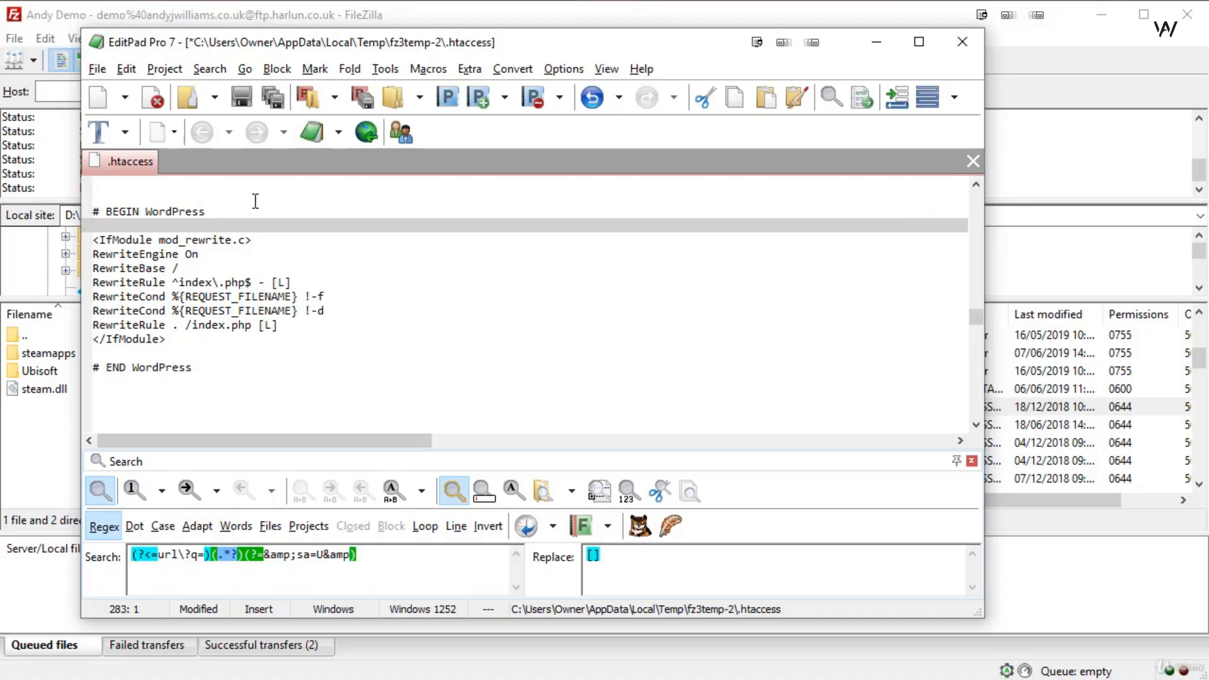
{"action": "left_click", "coordinate": [115, 406]}
{"action": "left_click", "coordinate": [112, 395]}
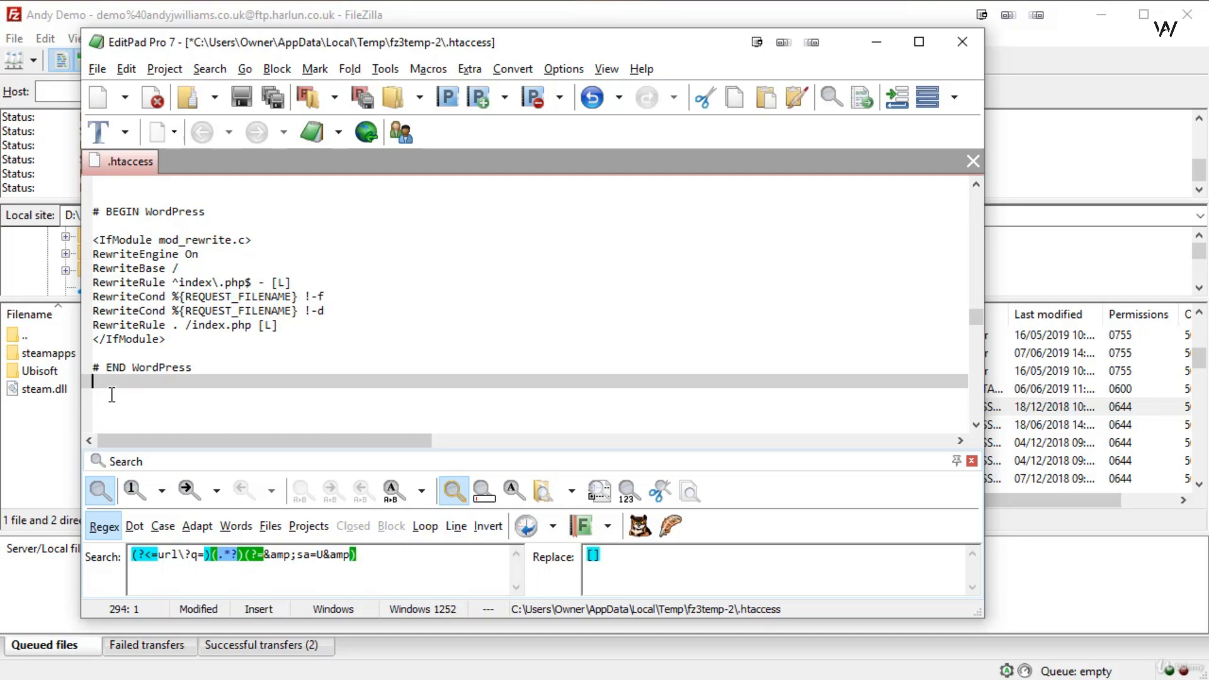
Step: Insert a space inside RewriteRule on the /index.php line of the WordPress block and remove it again
{"action": "left_click", "coordinate": [140, 325]}
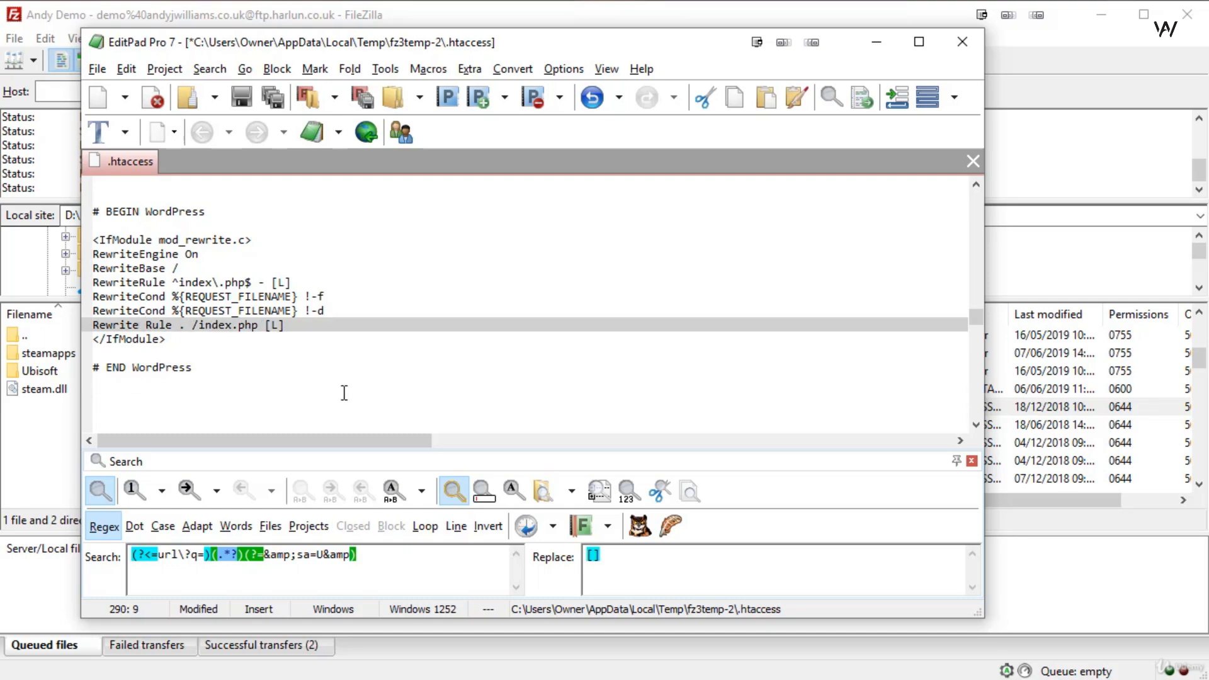
{"action": "key", "text": "BackSpace"}
Step: Add five blank lines below the # END WordPress line
{"action": "left_click", "coordinate": [215, 385]}
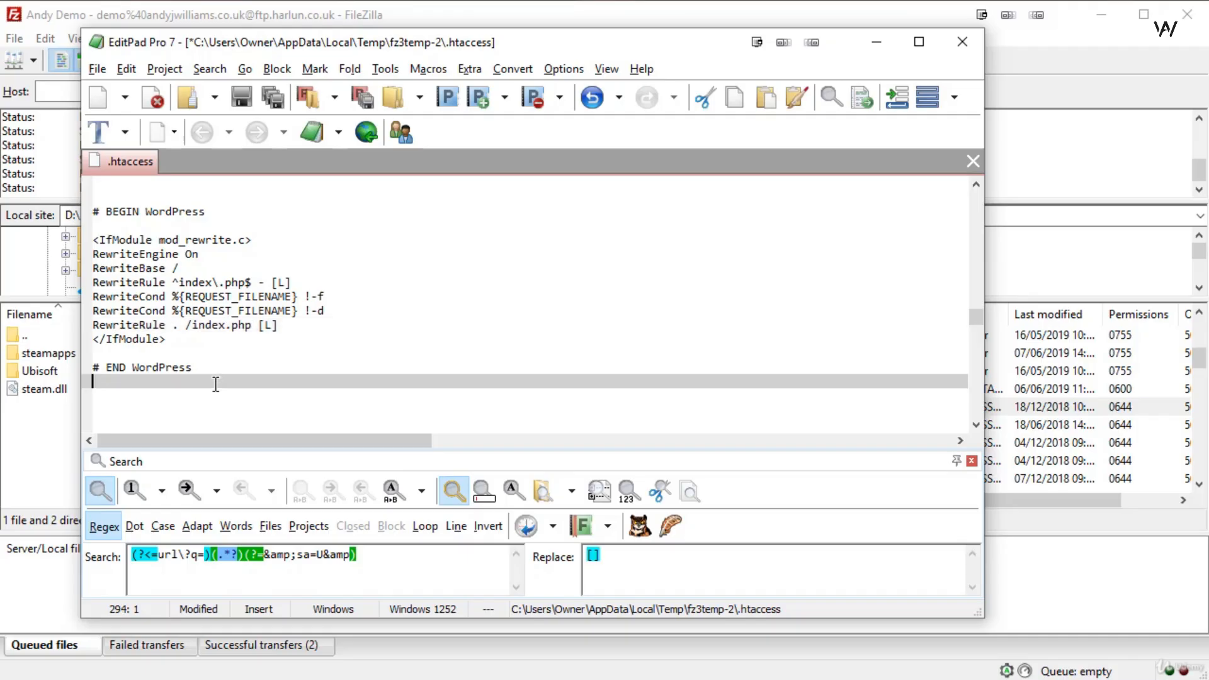
{"action": "key", "text": "Return"}
{"action": "key", "text": "Return"}
{"action": "key", "text": "Return"}
{"action": "key", "text": "Return"}
{"action": "key", "text": "Return"}
{"action": "key", "text": "Return"}
Step: Return to the start of the file and highlight the # BEGIN All In One WP Security line
{"action": "scroll", "coordinate": [329, 354], "scroll_direction": "up", "scroll_amount": 1}
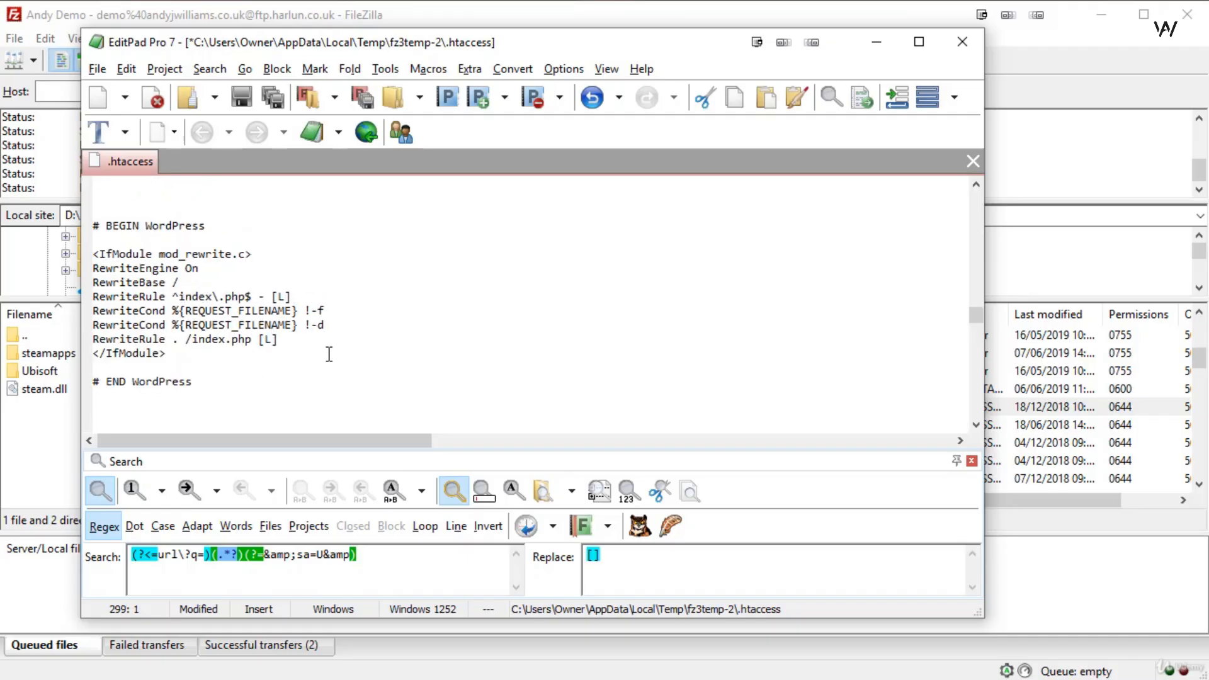
{"action": "scroll", "coordinate": [328, 354], "scroll_direction": "up", "scroll_amount": 1}
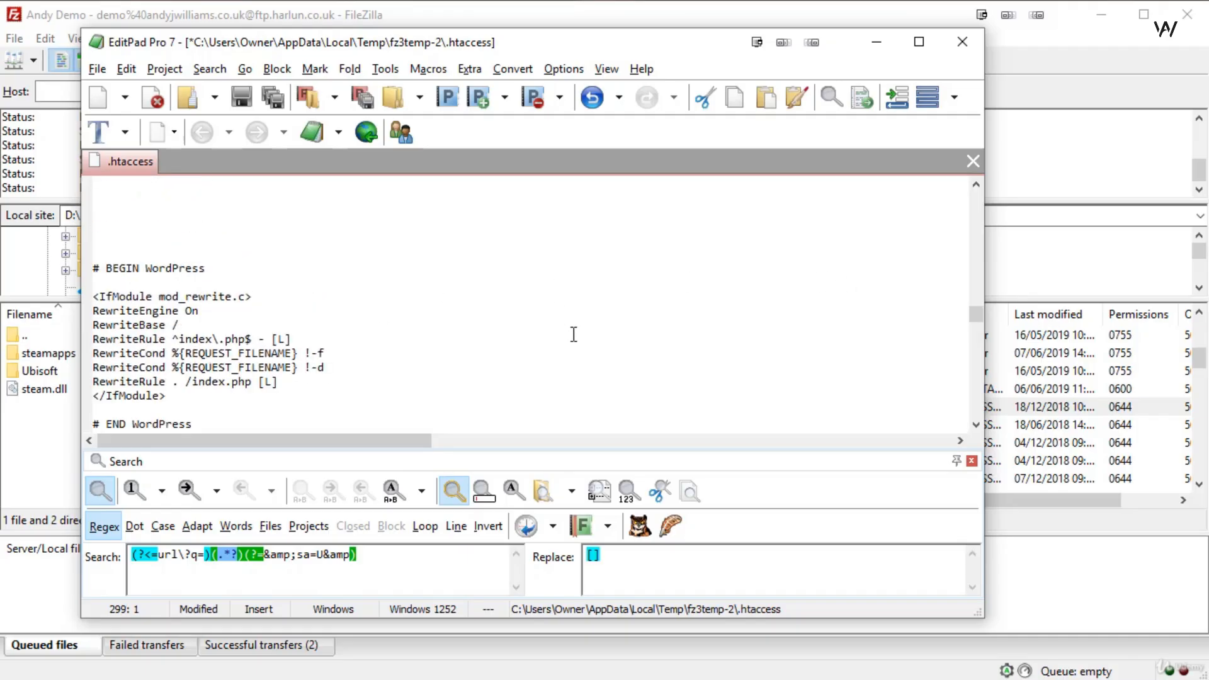
{"action": "scroll", "coordinate": [516, 346], "scroll_direction": "up", "scroll_amount": 5}
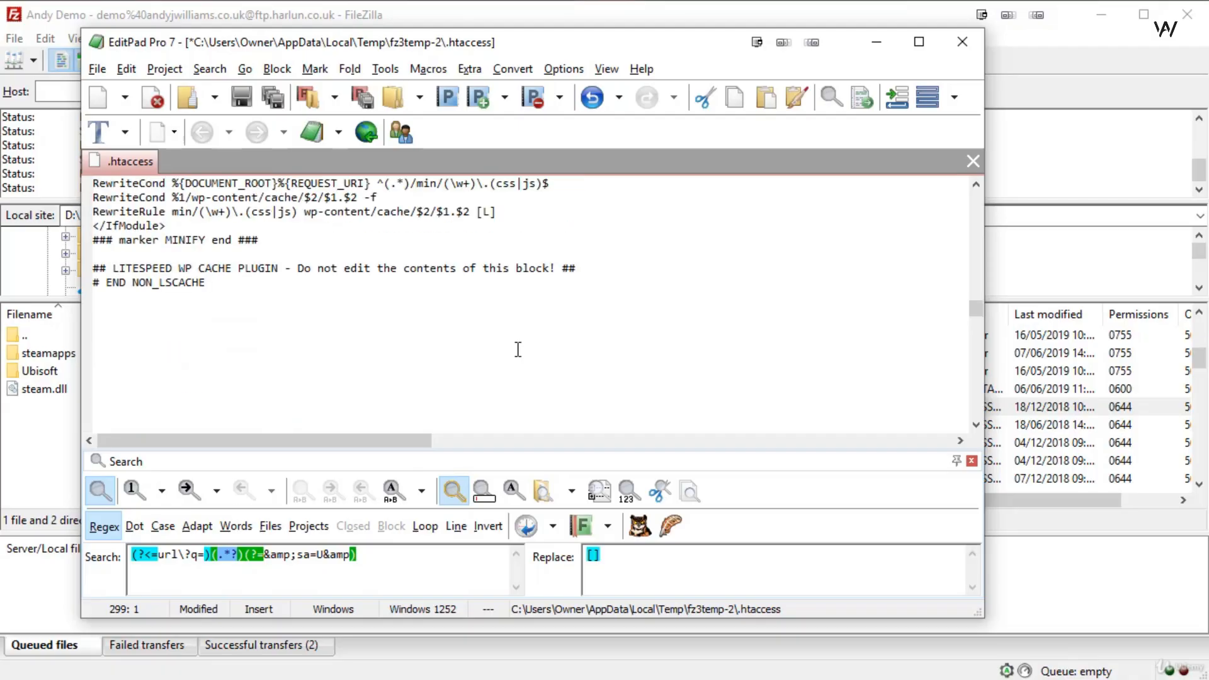
{"action": "scroll", "coordinate": [518, 350], "scroll_direction": "up", "scroll_amount": 15}
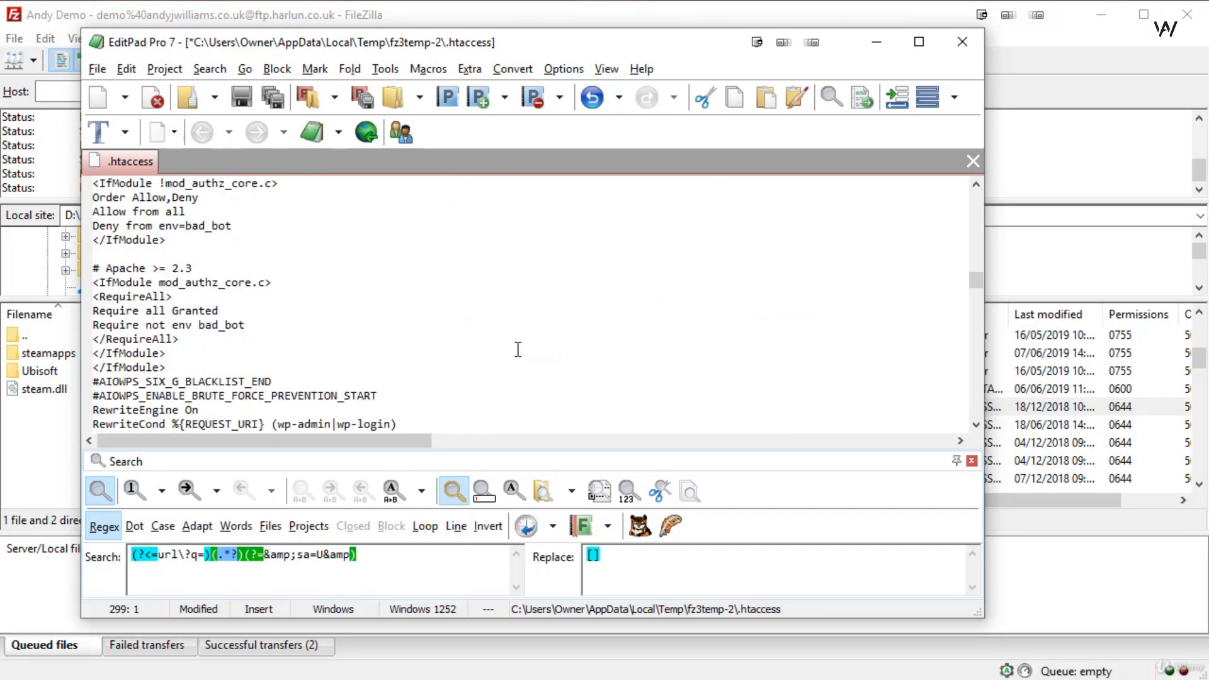
{"action": "scroll", "coordinate": [518, 349], "scroll_direction": "up", "scroll_amount": 20}
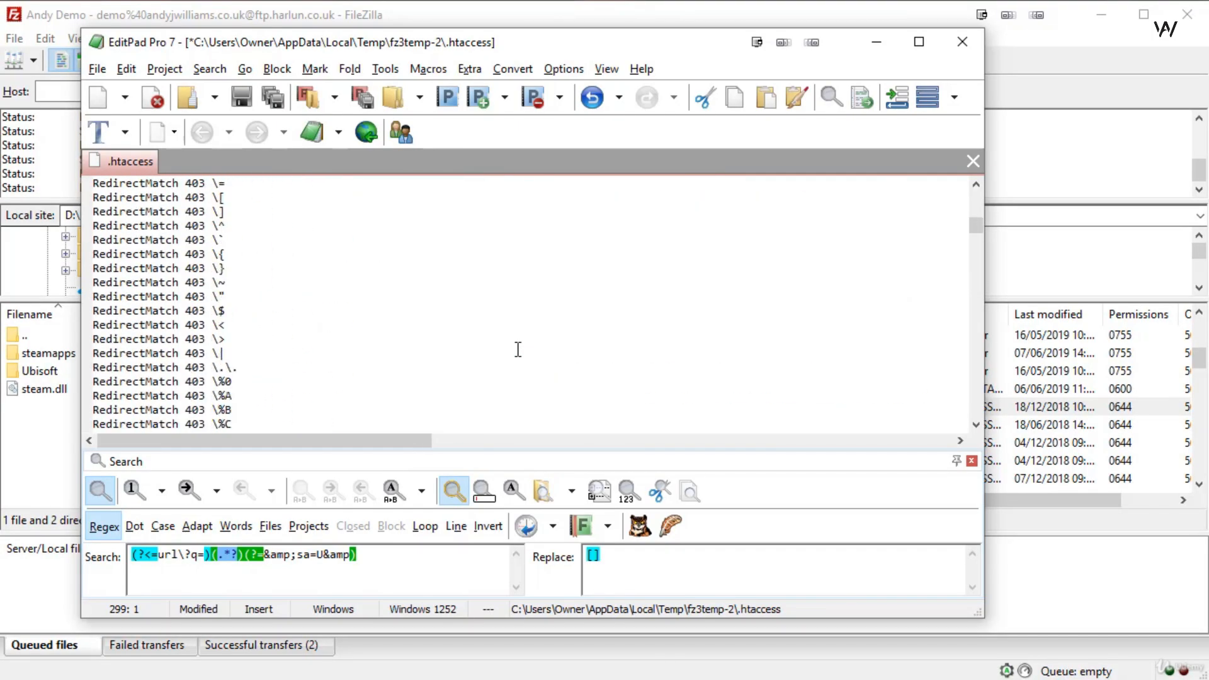
{"action": "scroll", "coordinate": [518, 350], "scroll_direction": "up", "scroll_amount": 5}
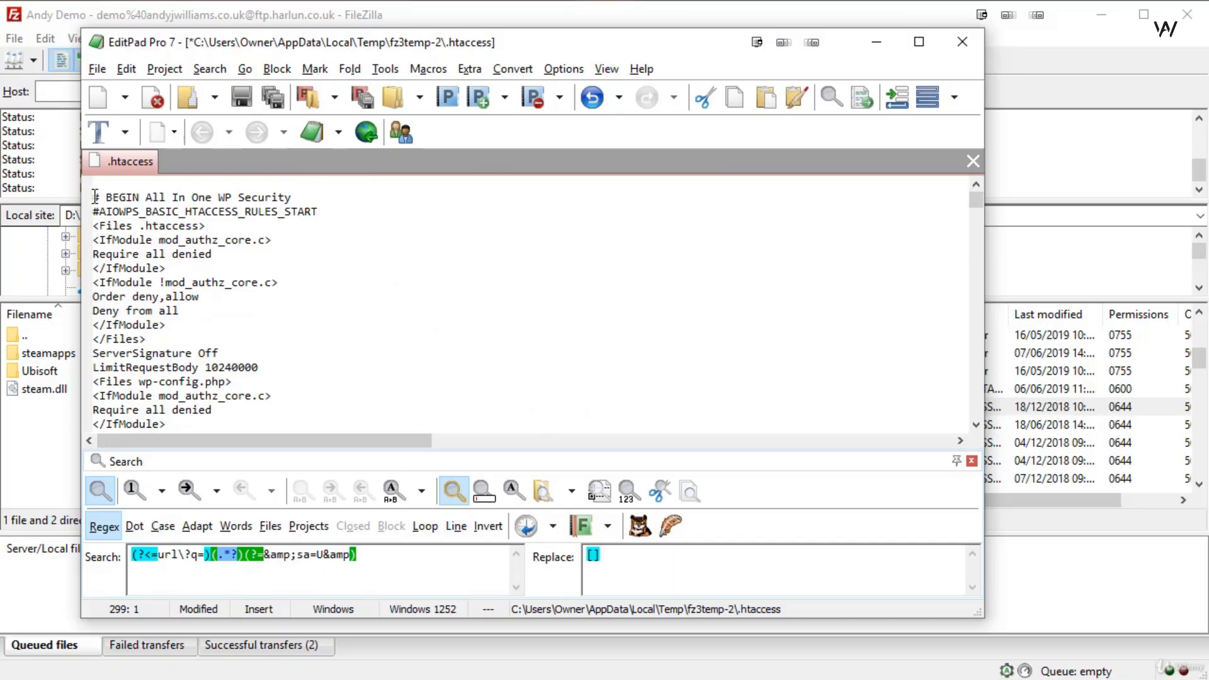
{"action": "left_click_drag", "start_coordinate": [95, 196], "coordinate": [339, 201]}
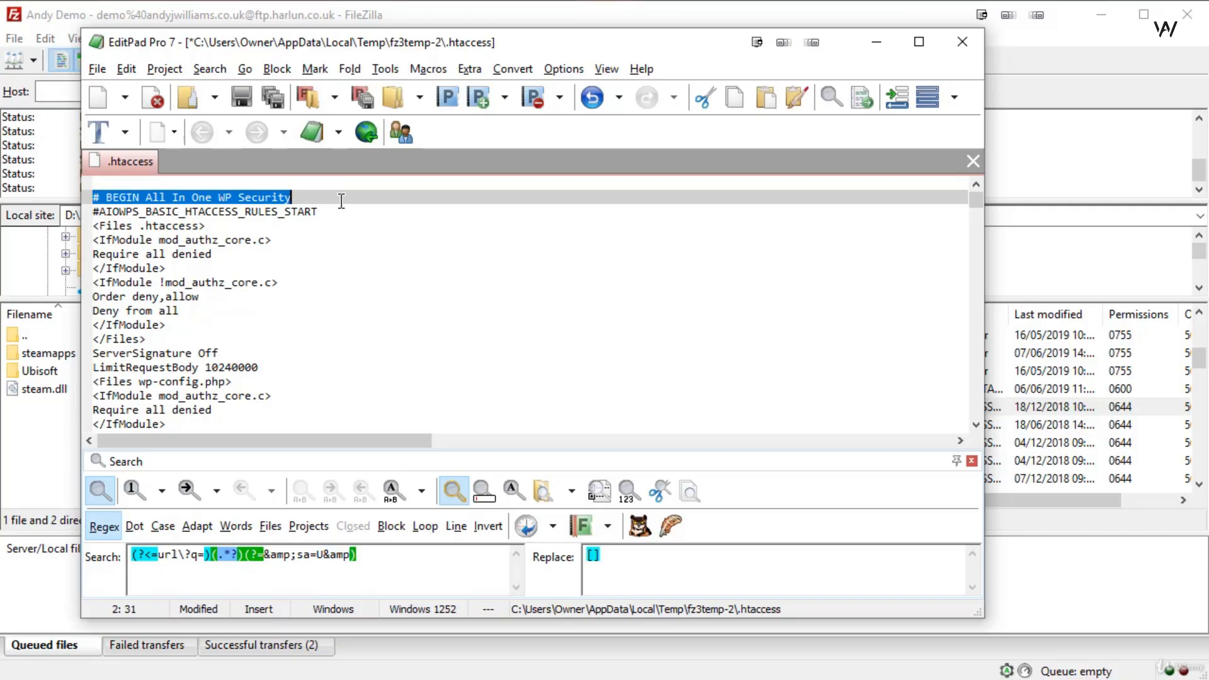
Step: Highlight the All In One WP Security rules from their # END marker upward and review the block
{"action": "scroll", "coordinate": [241, 231], "scroll_direction": "down", "scroll_amount": 10}
{"action": "scroll", "coordinate": [242, 231], "scroll_direction": "down", "scroll_amount": 20}
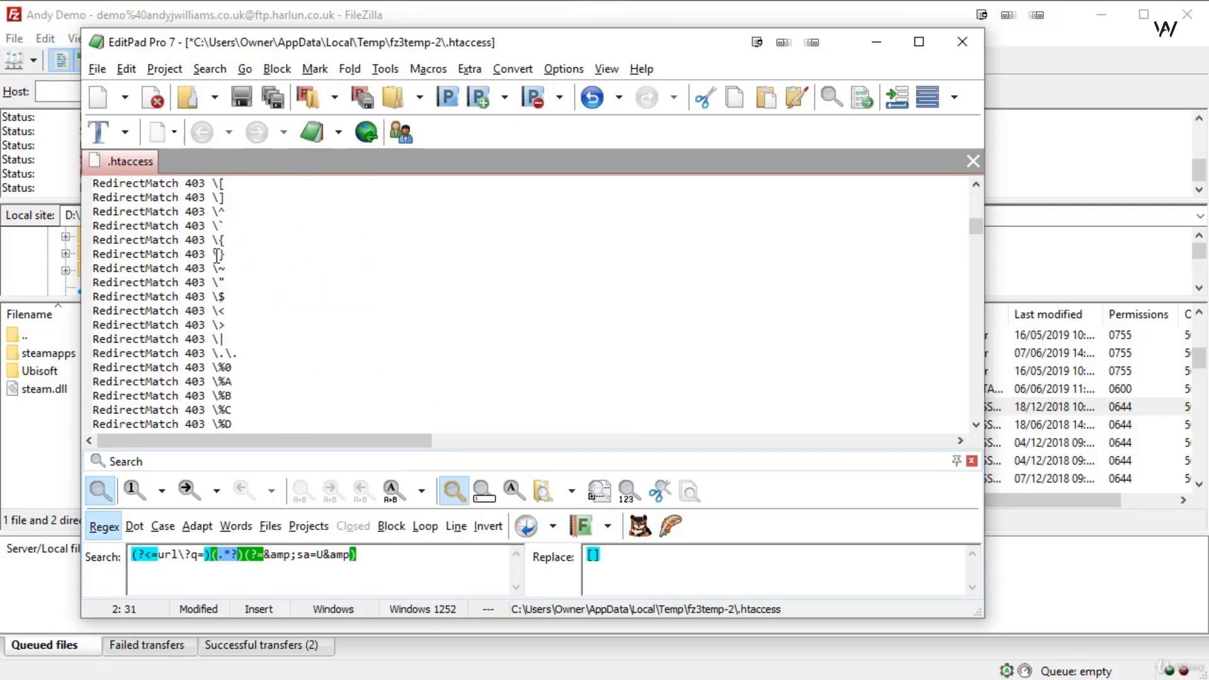
{"action": "scroll", "coordinate": [197, 277], "scroll_direction": "down", "scroll_amount": 20}
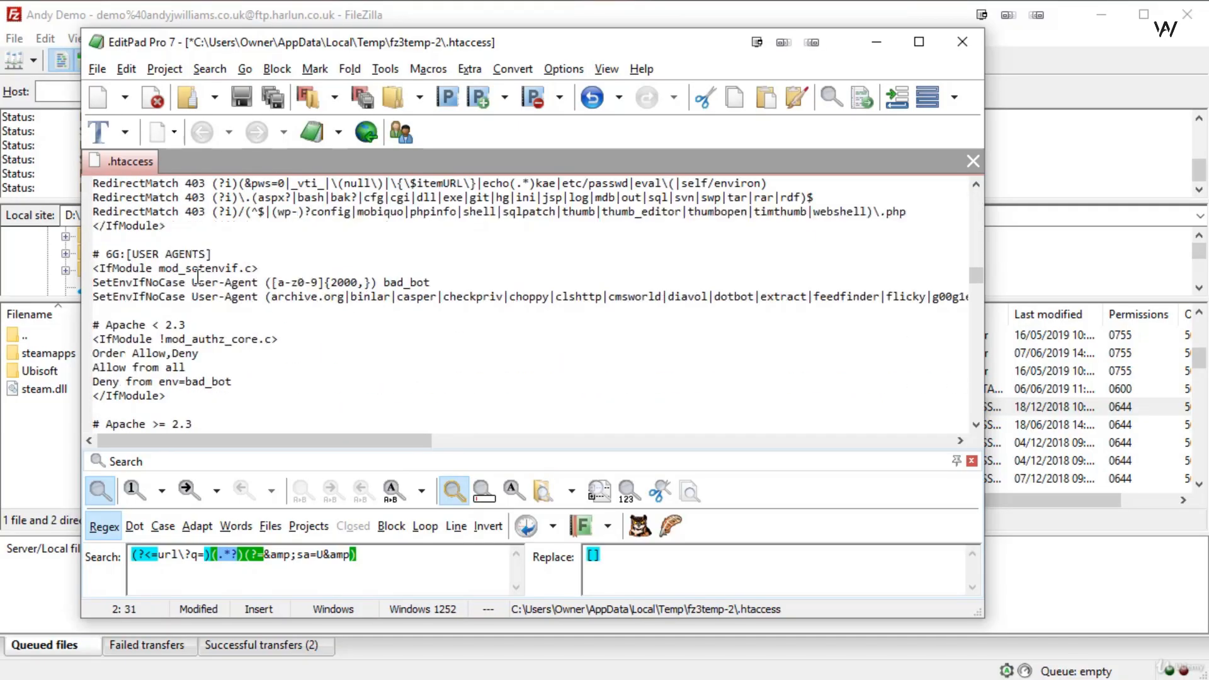
{"action": "scroll", "coordinate": [198, 276], "scroll_direction": "down", "scroll_amount": 2}
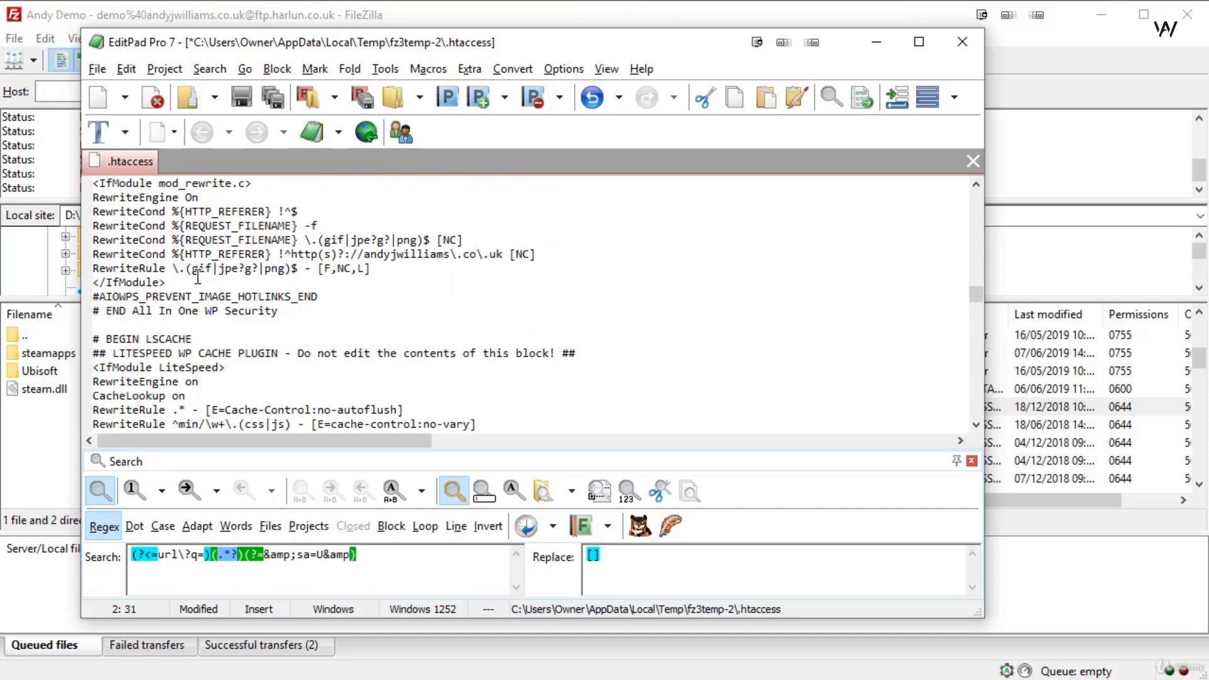
{"action": "left_click_drag", "start_coordinate": [94, 310], "coordinate": [106, 259]}
{"action": "scroll", "coordinate": [512, 263], "scroll_direction": "down", "scroll_amount": 20}
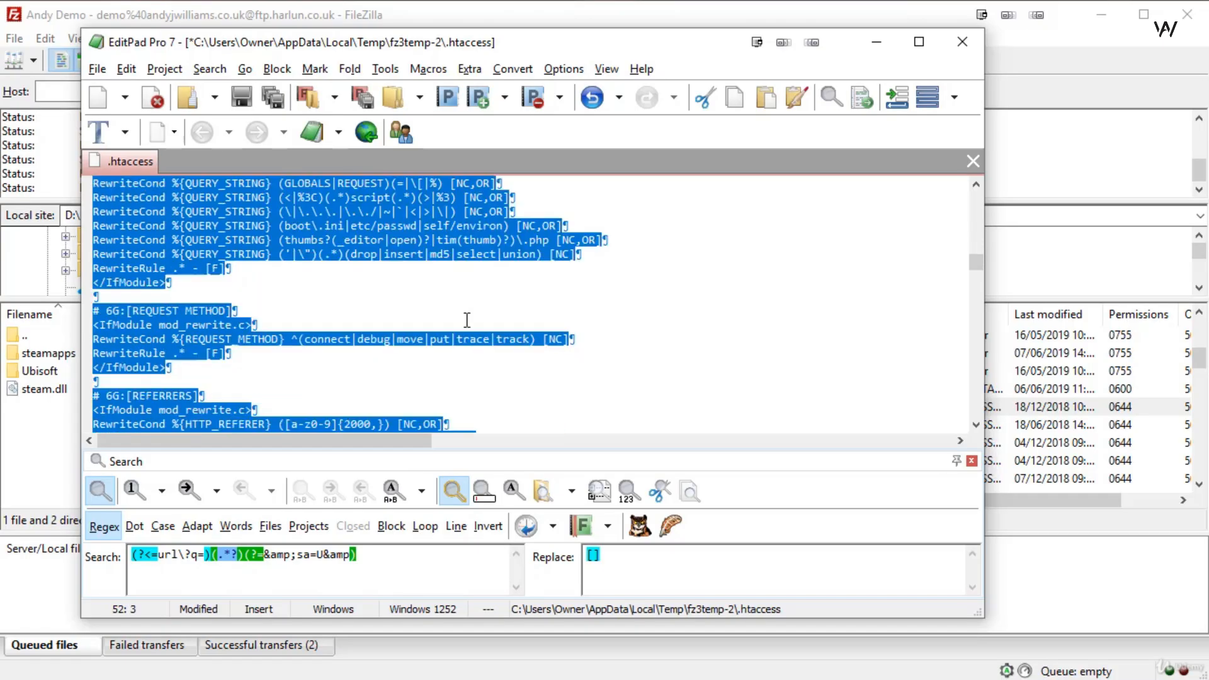
{"action": "scroll", "coordinate": [462, 323], "scroll_direction": "down", "scroll_amount": 10}
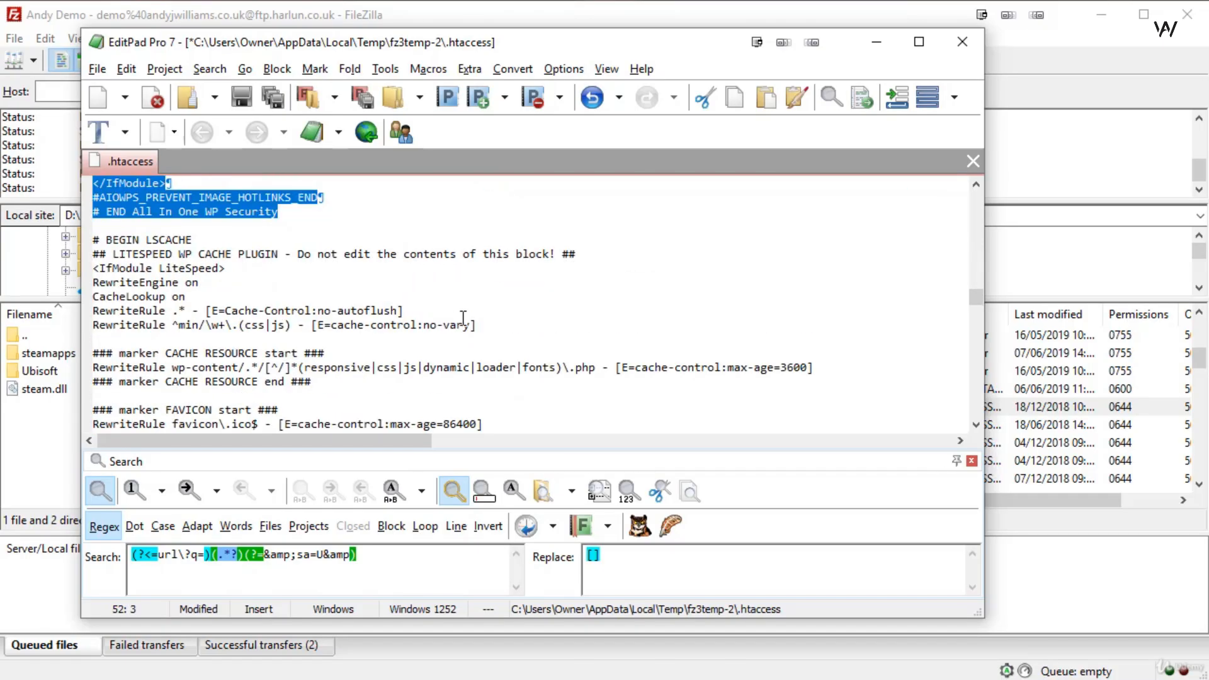
Step: Highlight the # BEGIN LSCACHE header with its LiteSpeed comment and read through the cache rules to # END NON_LSCACHE
{"action": "left_click_drag", "start_coordinate": [90, 240], "coordinate": [215, 239]}
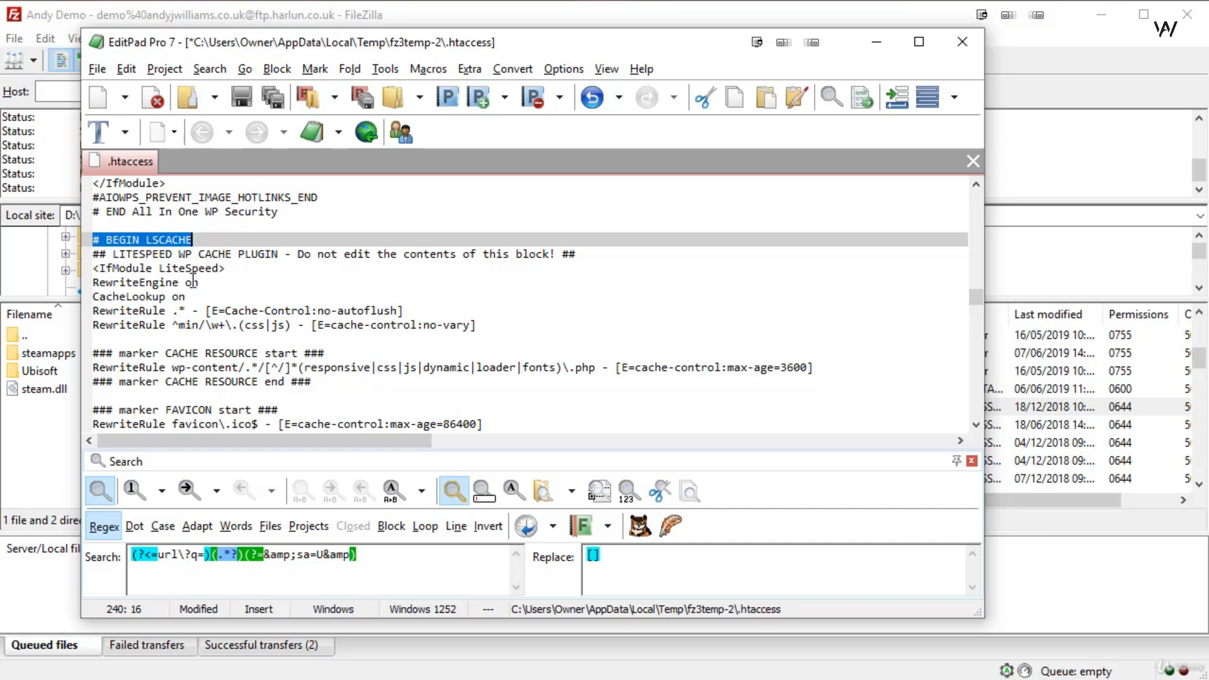
{"action": "left_click_drag", "start_coordinate": [95, 234], "coordinate": [612, 254]}
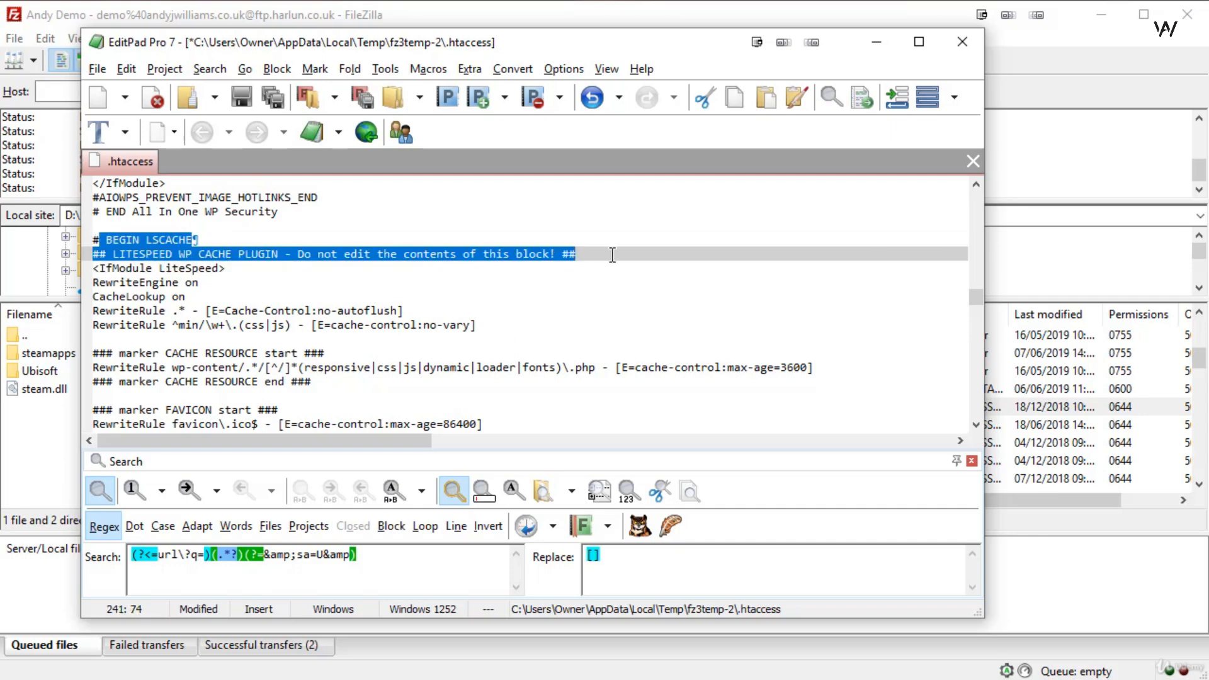
{"action": "scroll", "coordinate": [507, 295], "scroll_direction": "down", "scroll_amount": 5}
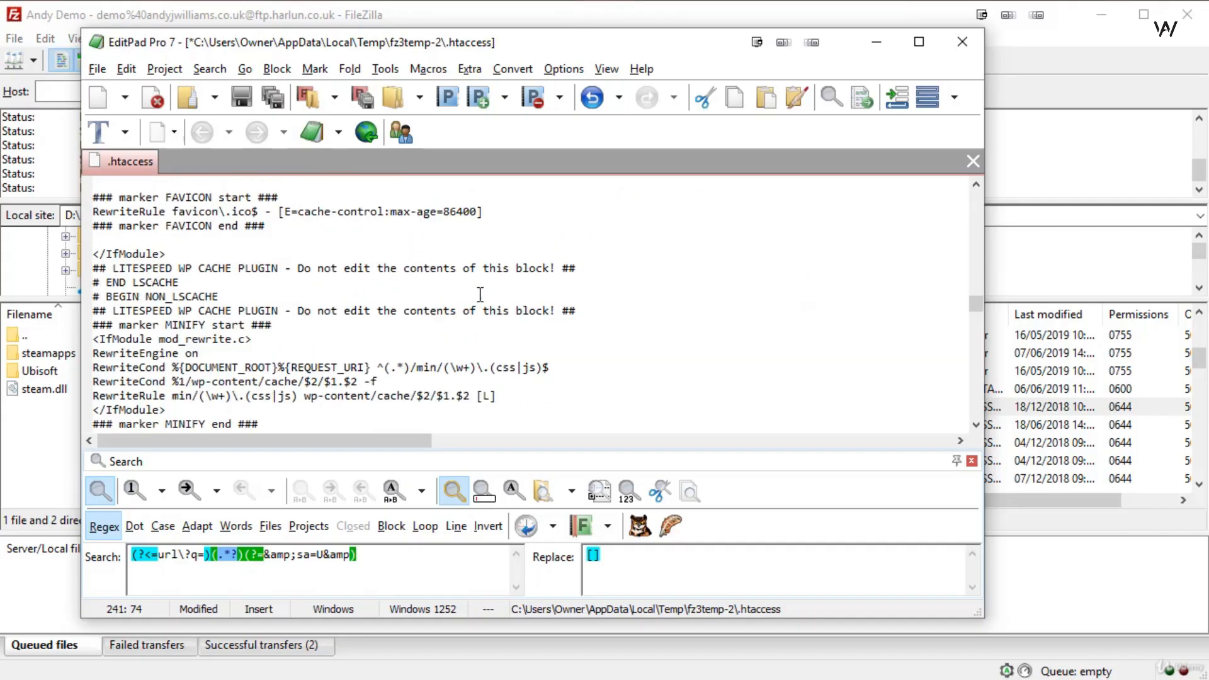
{"action": "scroll", "coordinate": [480, 295], "scroll_direction": "down", "scroll_amount": 1}
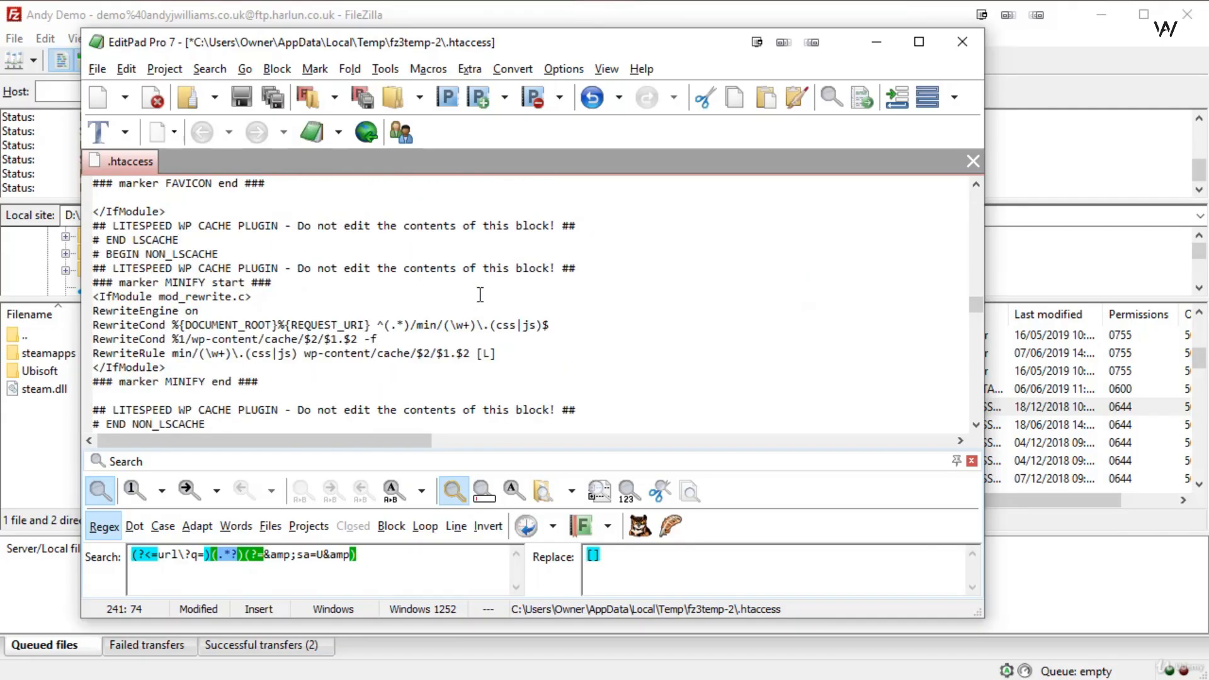
{"action": "scroll", "coordinate": [479, 295], "scroll_direction": "down", "scroll_amount": 4}
{"action": "scroll", "coordinate": [480, 297], "scroll_direction": "up", "scroll_amount": 1}
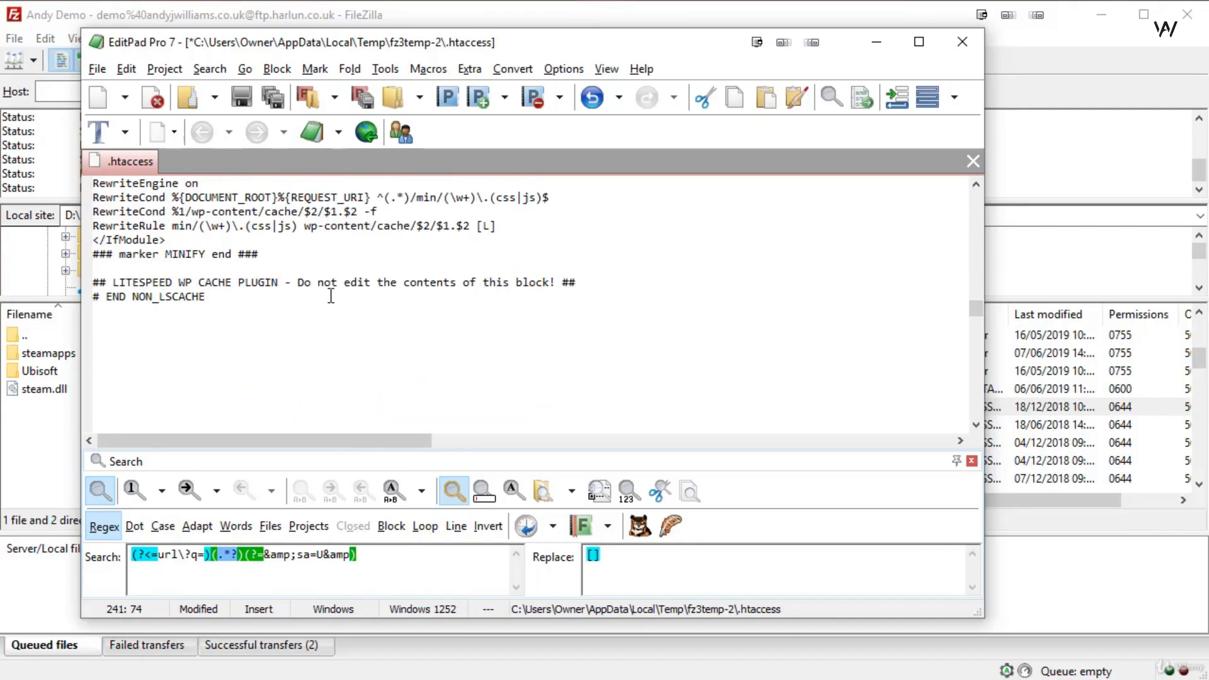
{"action": "scroll", "coordinate": [277, 340], "scroll_direction": "up", "scroll_amount": 3}
{"action": "scroll", "coordinate": [278, 340], "scroll_direction": "up", "scroll_amount": 6}
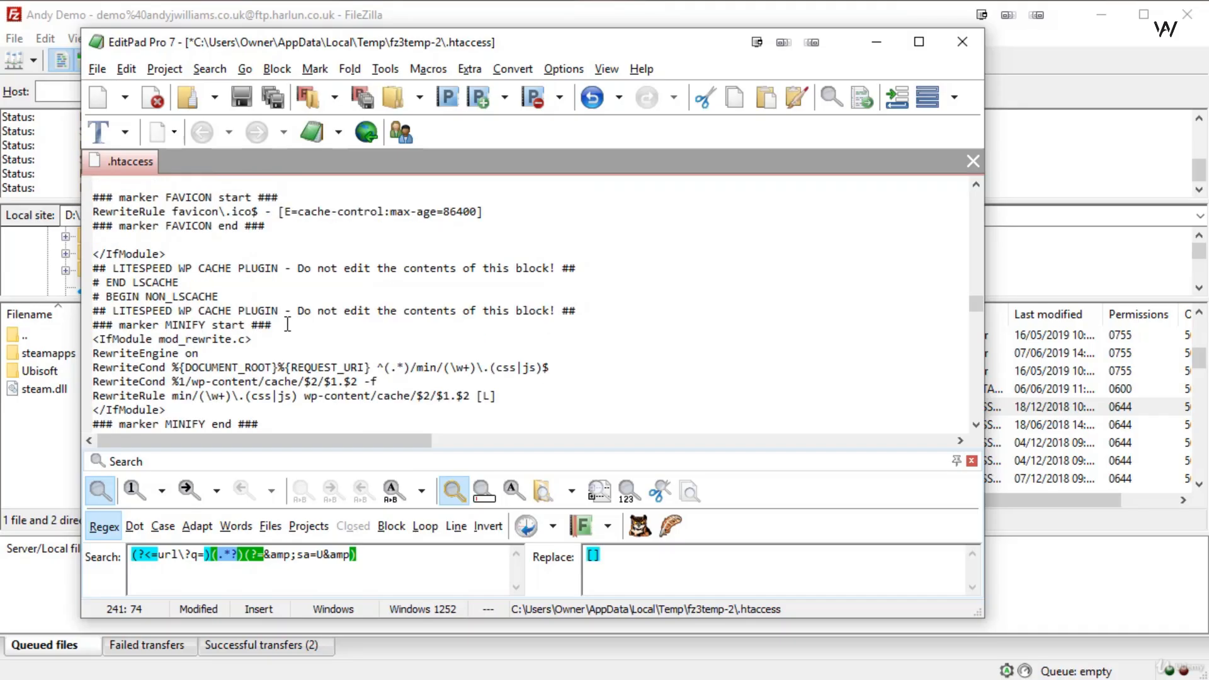
{"action": "scroll", "coordinate": [288, 324], "scroll_direction": "down", "scroll_amount": 3}
{"action": "scroll", "coordinate": [288, 324], "scroll_direction": "down", "scroll_amount": 5}
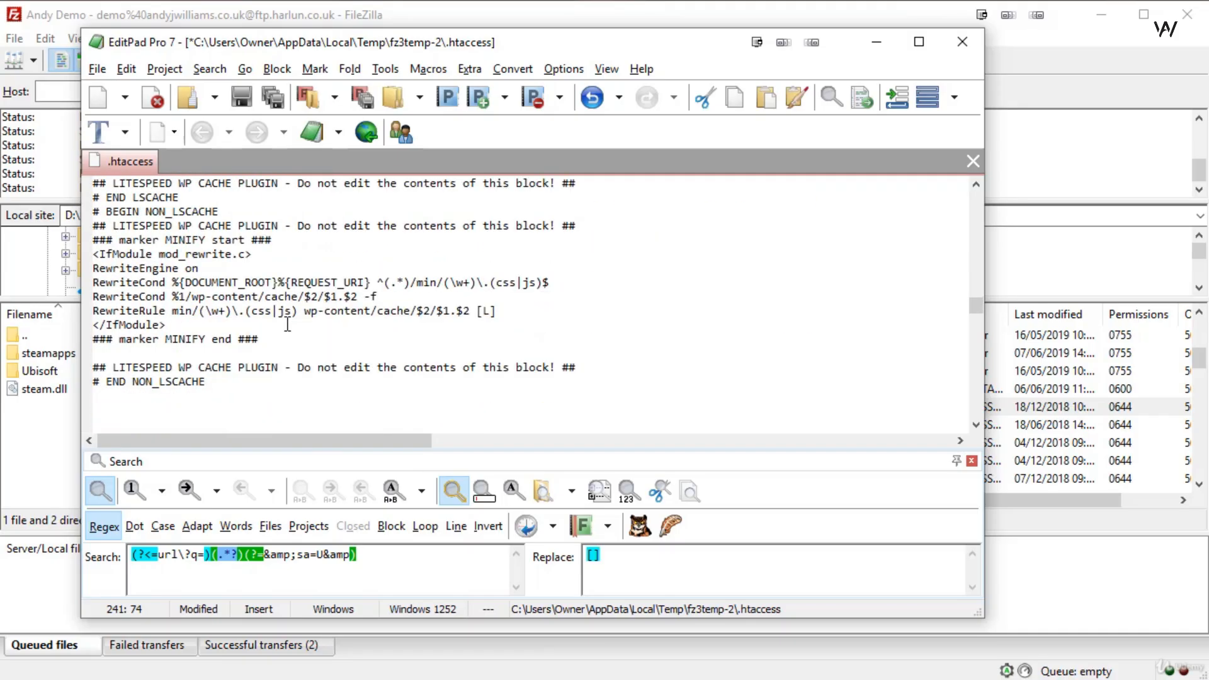
Step: Select the whole LiteSpeed cache section from # BEGIN LSCACHE through # END NON_LSCACHE
{"action": "left_click_drag", "start_coordinate": [92, 326], "coordinate": [133, 346]}
{"action": "left_click_drag", "start_coordinate": [231, 343], "coordinate": [93, 322]}
{"action": "scroll", "coordinate": [445, 289], "scroll_direction": "up", "scroll_amount": 2}
{"action": "scroll", "coordinate": [445, 289], "scroll_direction": "up", "scroll_amount": 7}
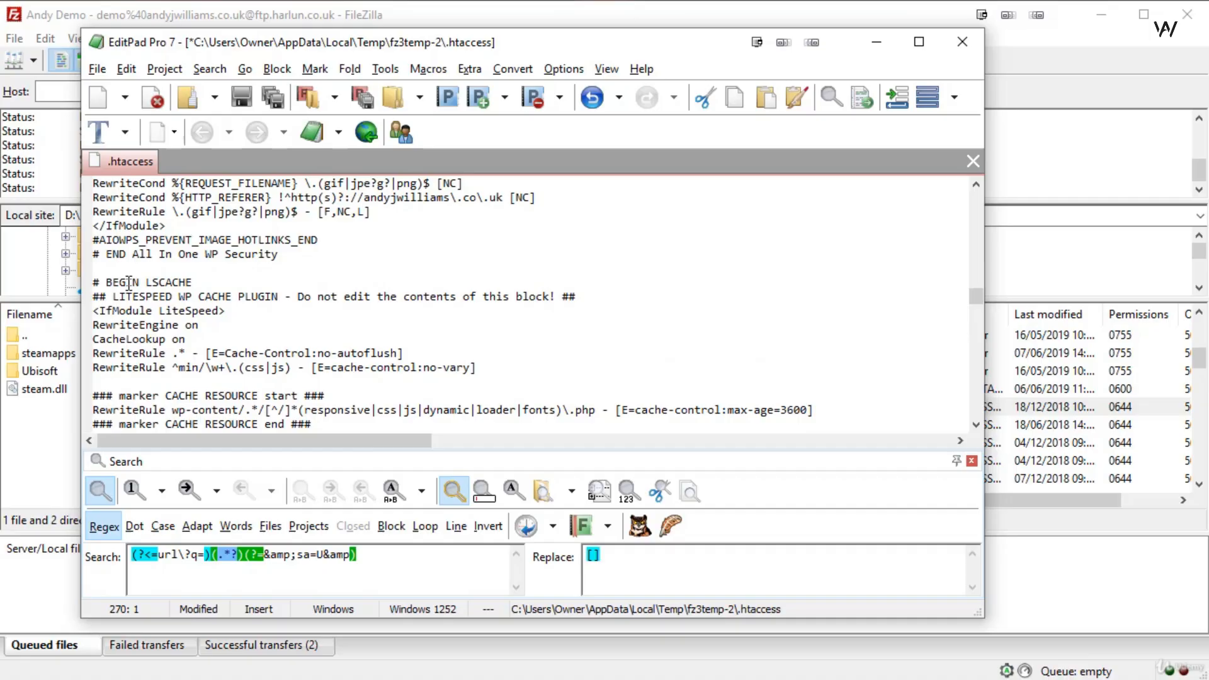
{"action": "left_click", "coordinate": [94, 282], "text": "shift"}
{"action": "scroll", "coordinate": [725, 333], "scroll_direction": "down", "scroll_amount": 2}
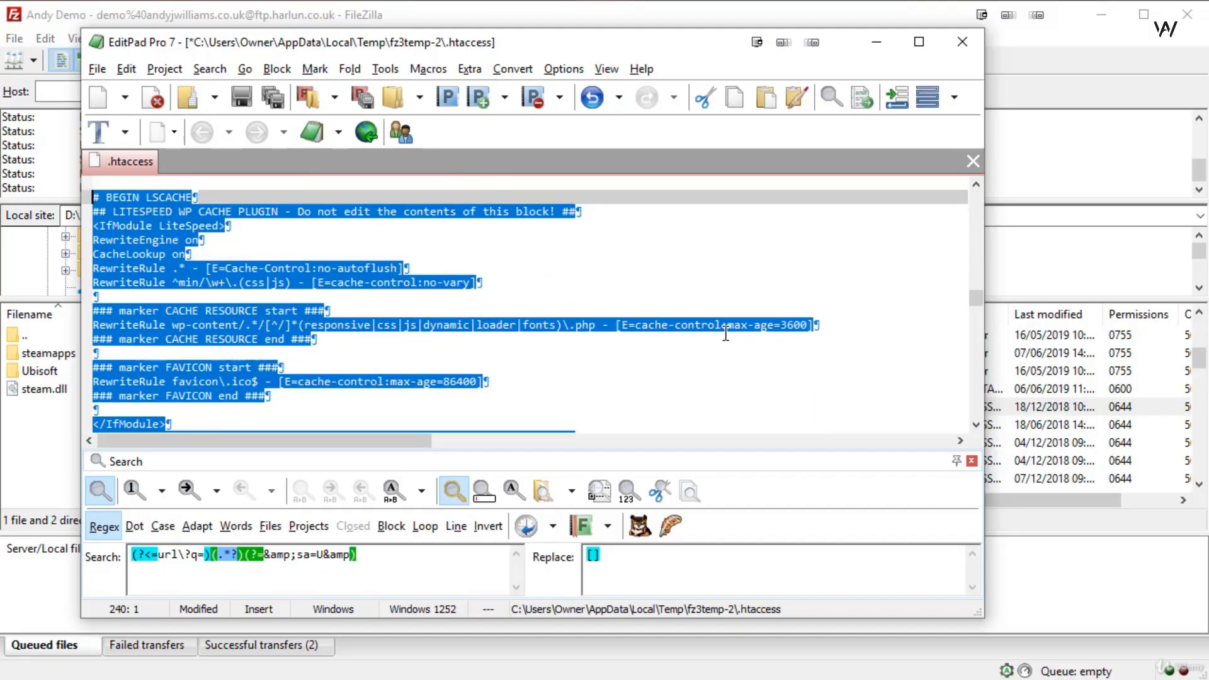
Step: Review the selected LiteSpeed cache rules down to the end of the .htaccess file
{"action": "scroll", "coordinate": [726, 334], "scroll_direction": "down", "scroll_amount": 10}
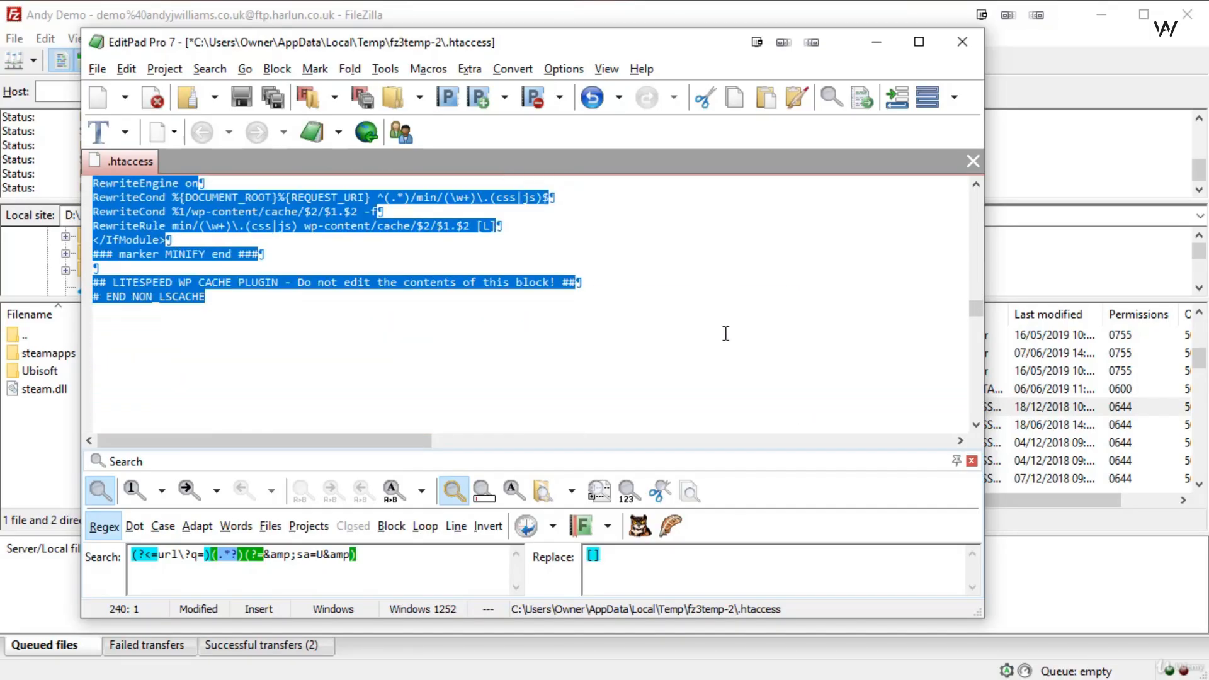
{"action": "scroll", "coordinate": [726, 334], "scroll_direction": "down", "scroll_amount": 2}
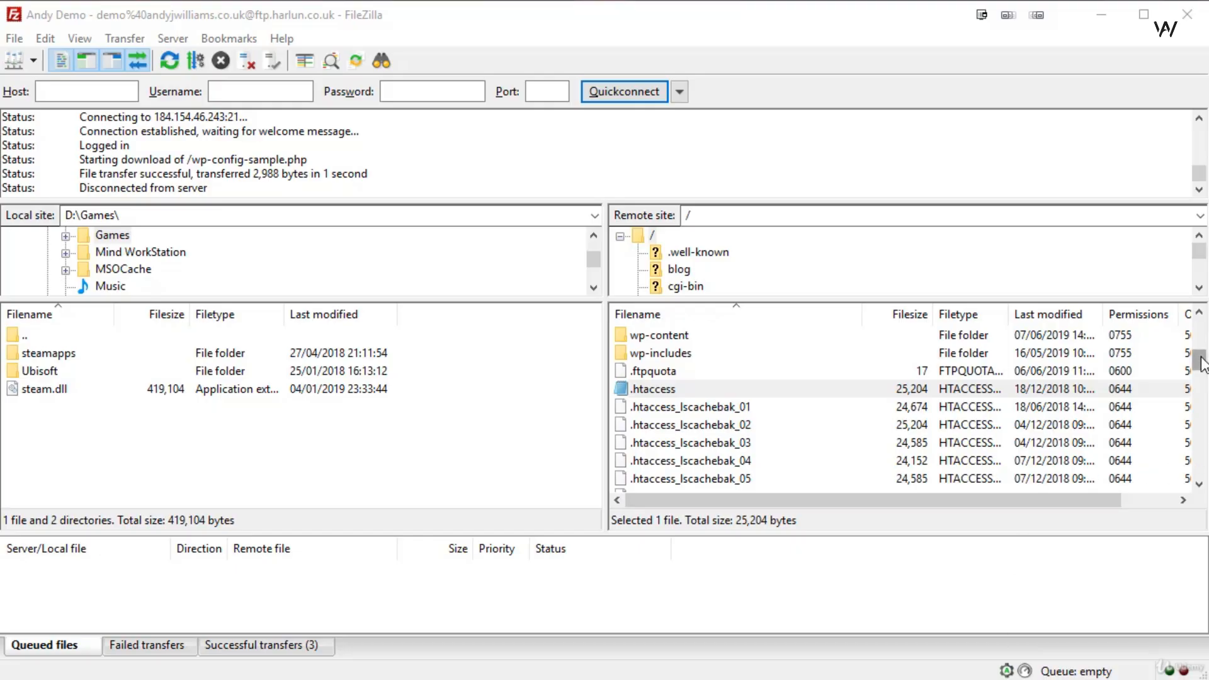
Step: Locate wp-config-sample.php and wp-config.php in the remote site's root folder in FileZilla and highlight each one
{"action": "left_click_drag", "start_coordinate": [1201, 365], "coordinate": [1199, 458]}
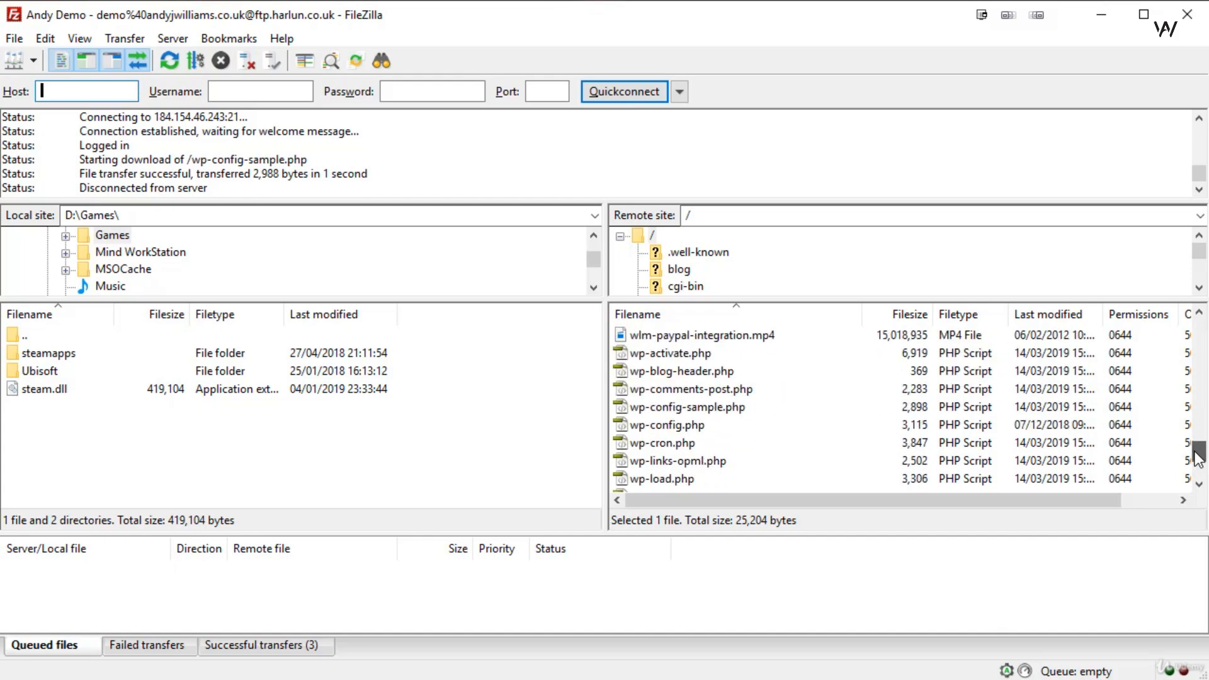
{"action": "left_click", "coordinate": [680, 407]}
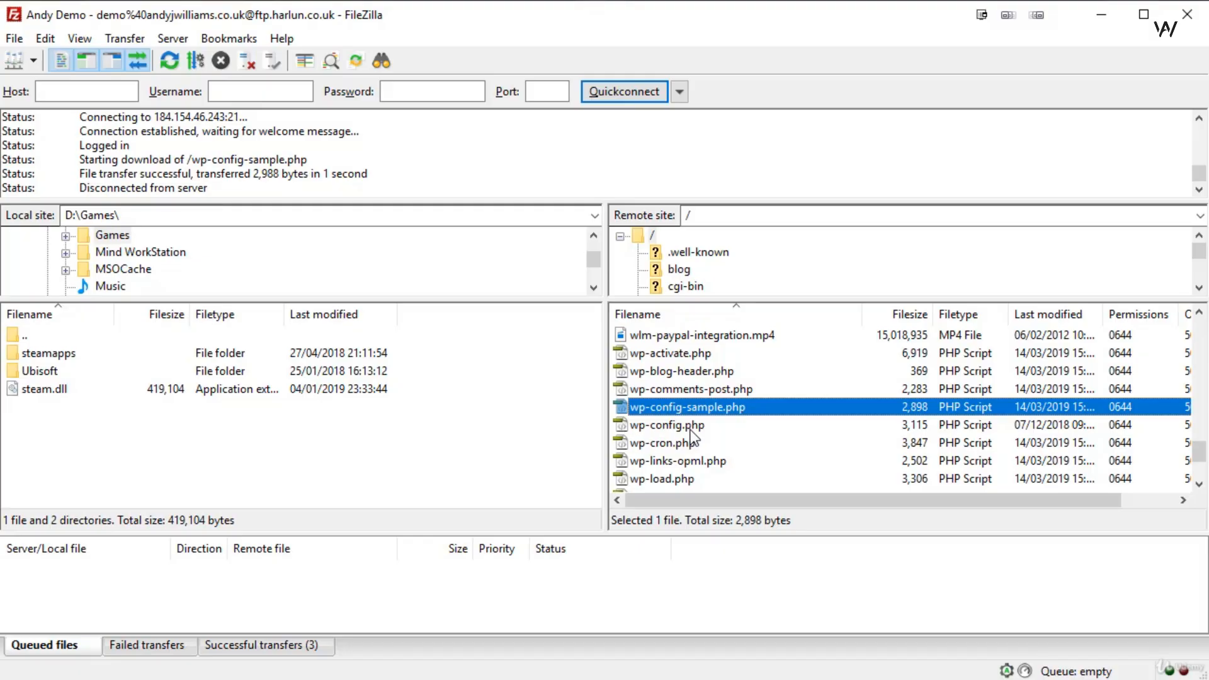
{"action": "left_click", "coordinate": [741, 408]}
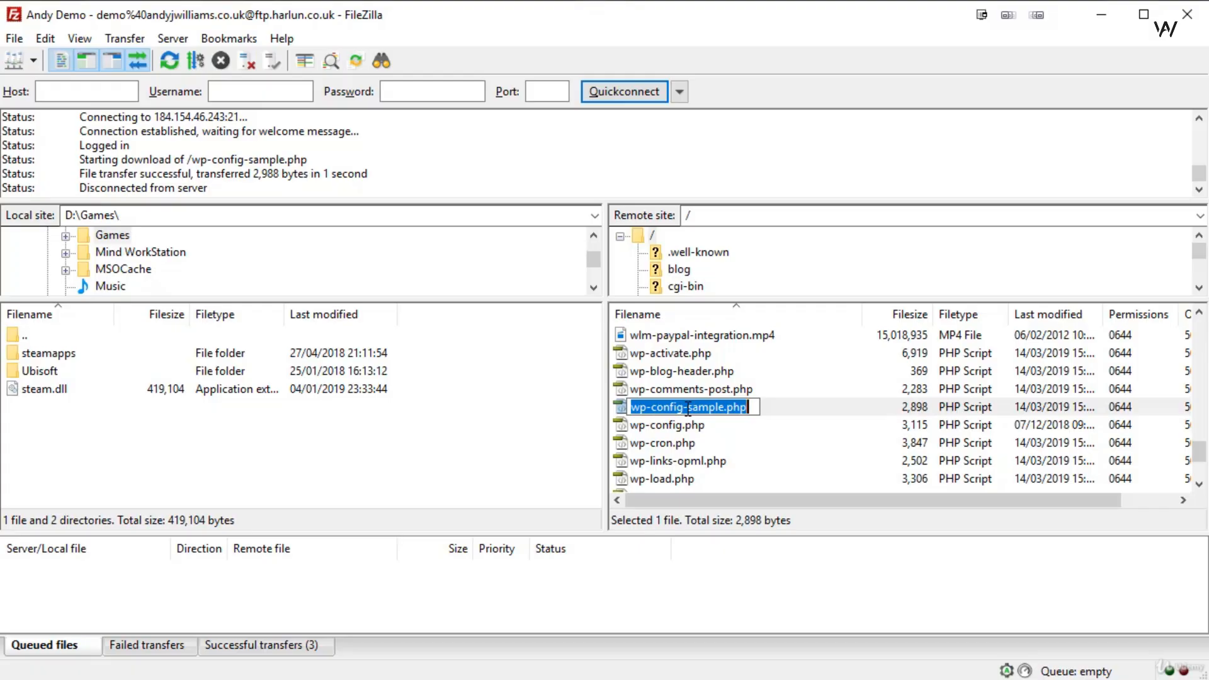
{"action": "left_click", "coordinate": [774, 404]}
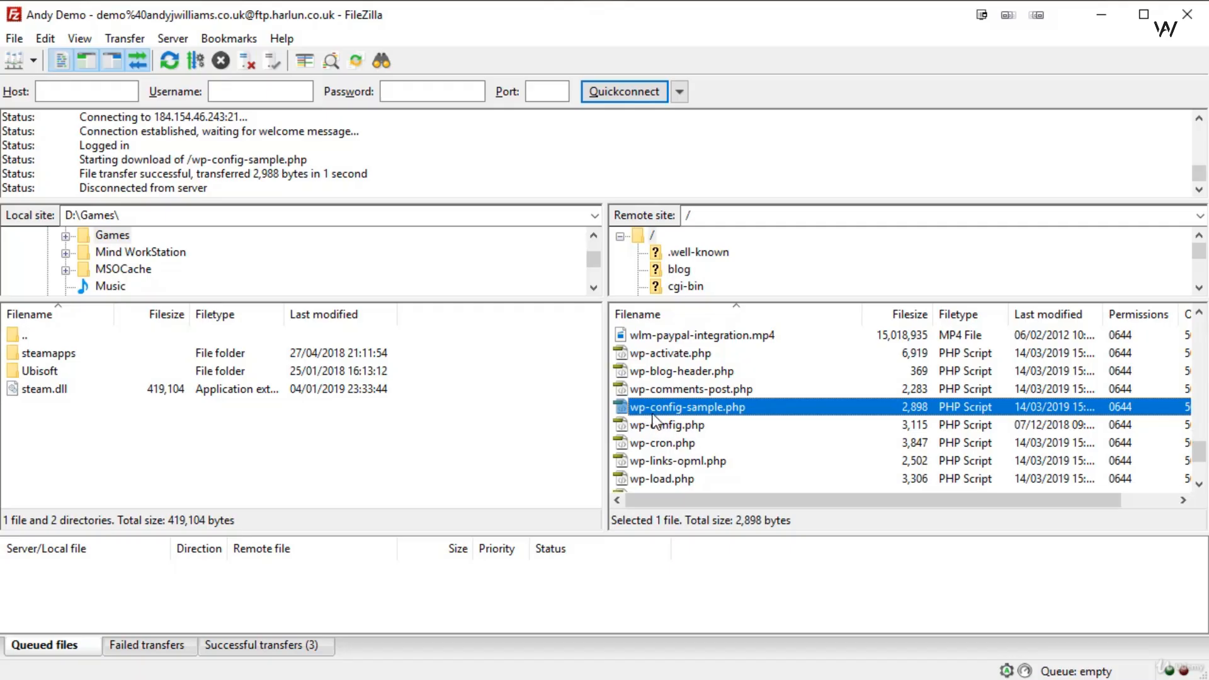
{"action": "left_click", "coordinate": [757, 407]}
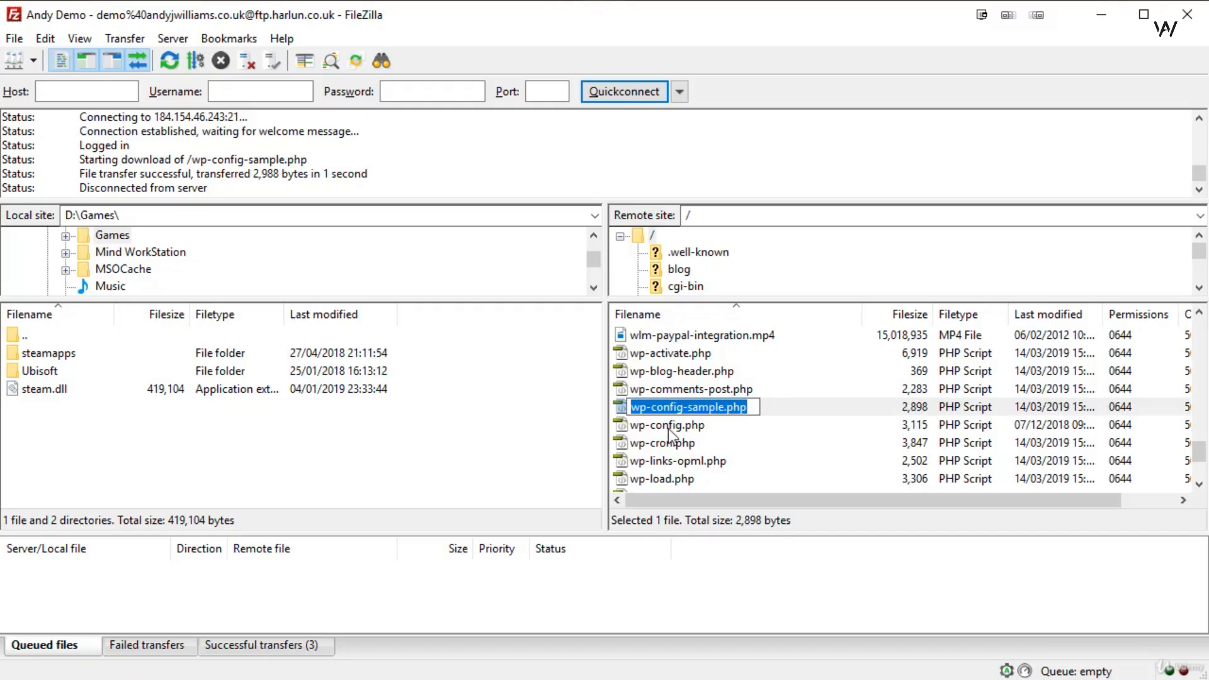
{"action": "left_click", "coordinate": [633, 427]}
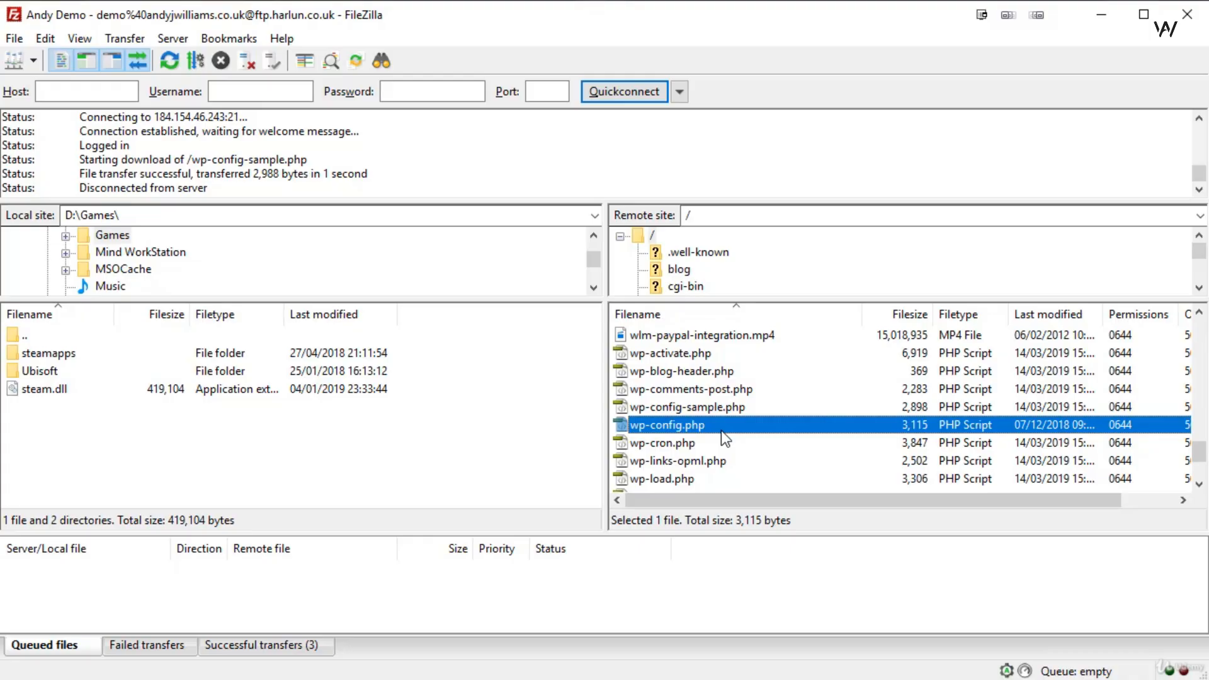
Step: Open wp-config-sample.php from the remote site for viewing and editing, reopening the existing local copy
{"action": "left_click", "coordinate": [704, 408]}
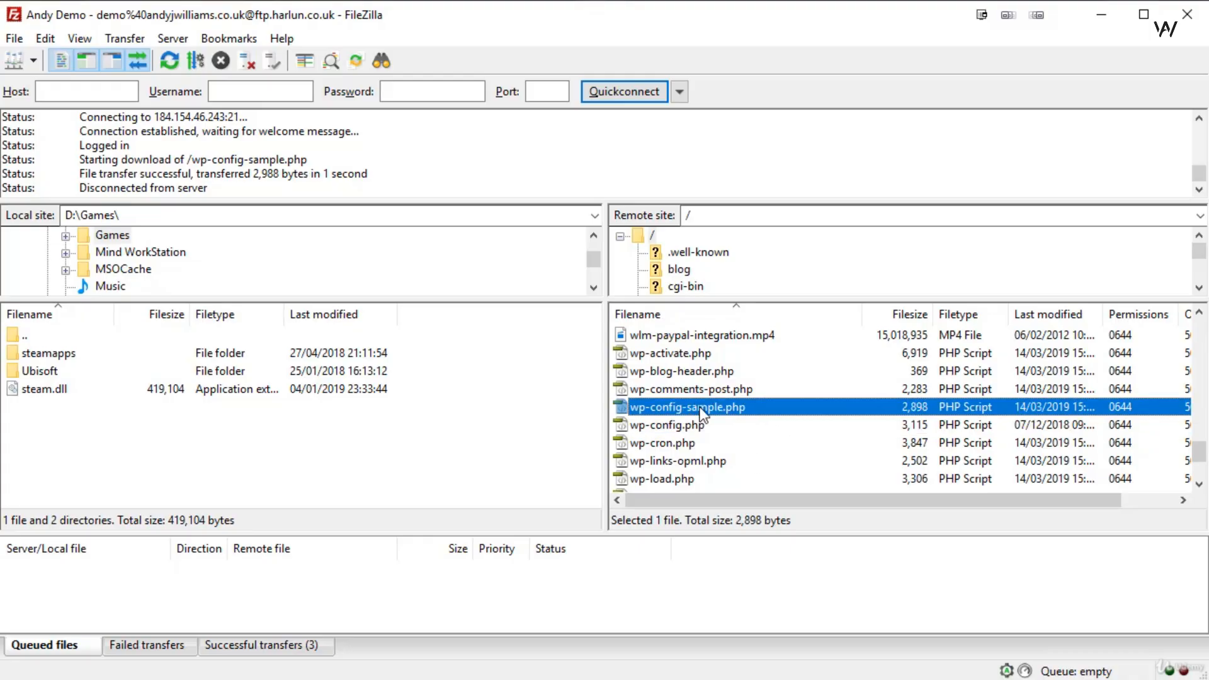
{"action": "right_click", "coordinate": [656, 404]}
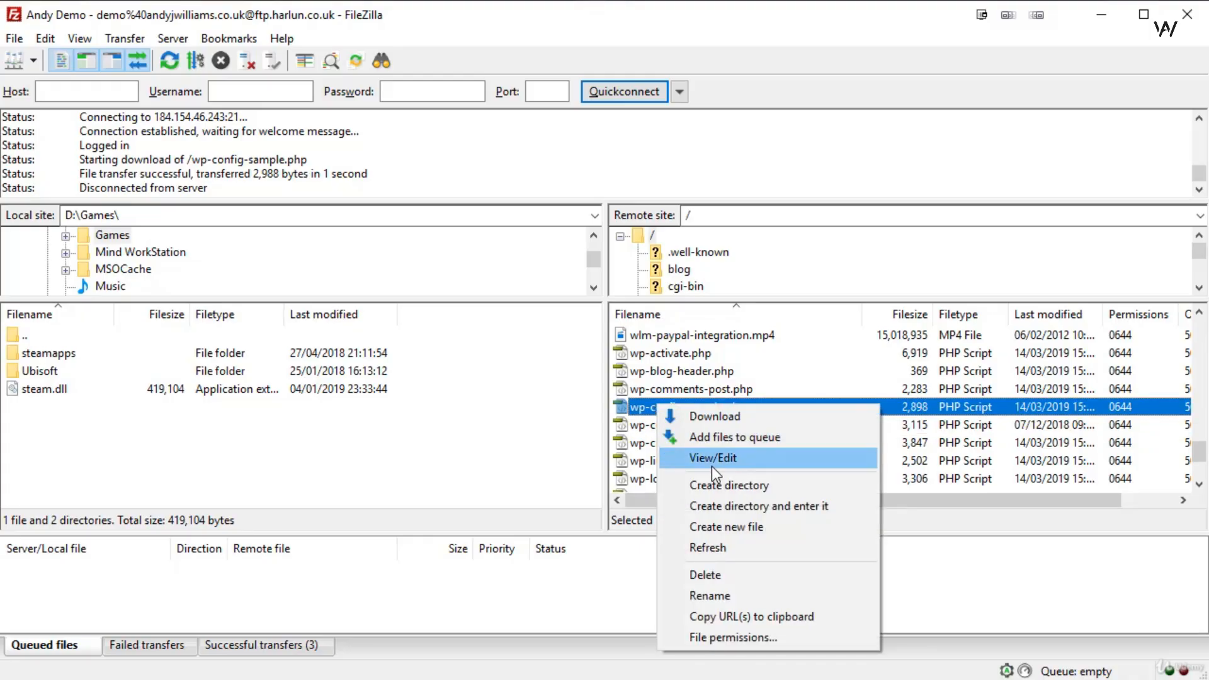
{"action": "left_click", "coordinate": [711, 466]}
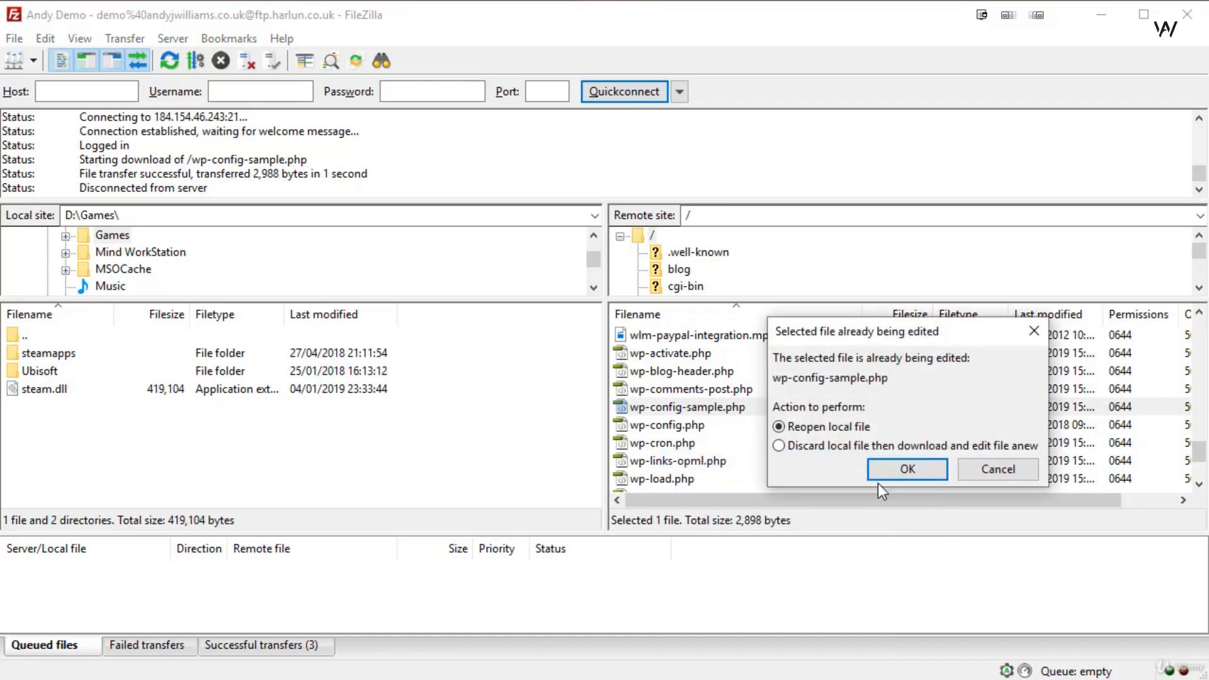
{"action": "left_click", "coordinate": [921, 469]}
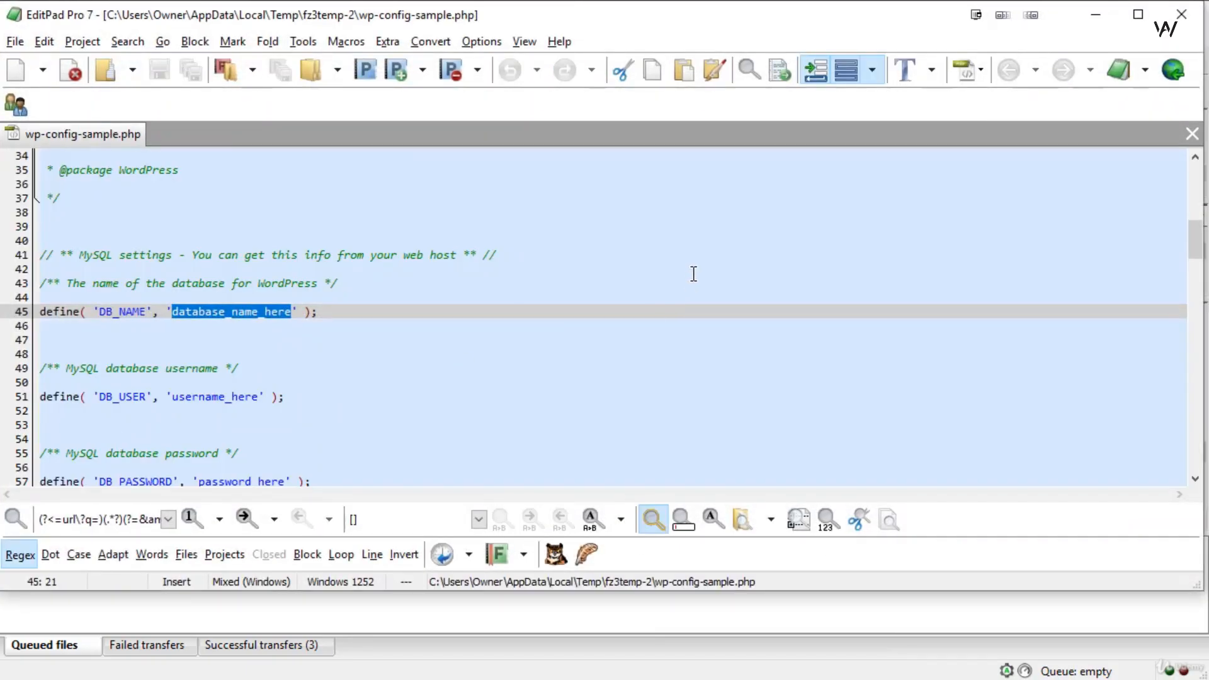
Step: Read the file's opening comment and highlight MySQL settings, Secret keys, Database table prefix and ABSPATH in its list of configurations
{"action": "scroll", "coordinate": [702, 221], "scroll_direction": "up", "scroll_amount": 10}
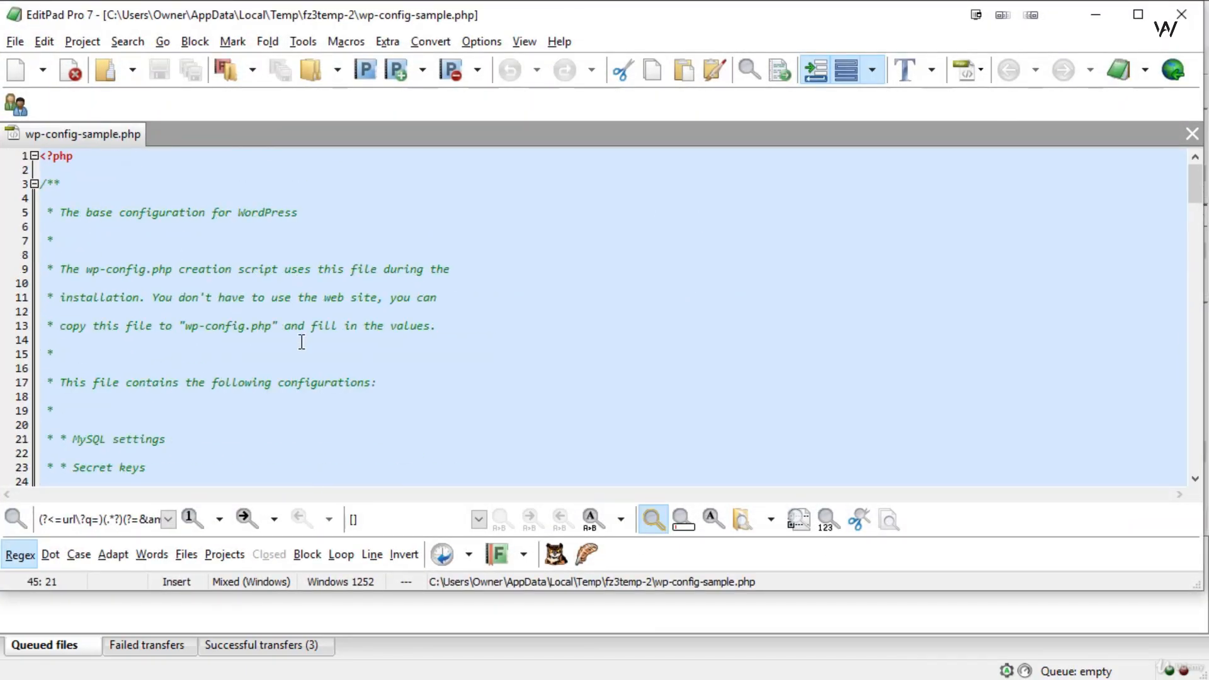
{"action": "scroll", "coordinate": [194, 283], "scroll_direction": "down", "scroll_amount": 3}
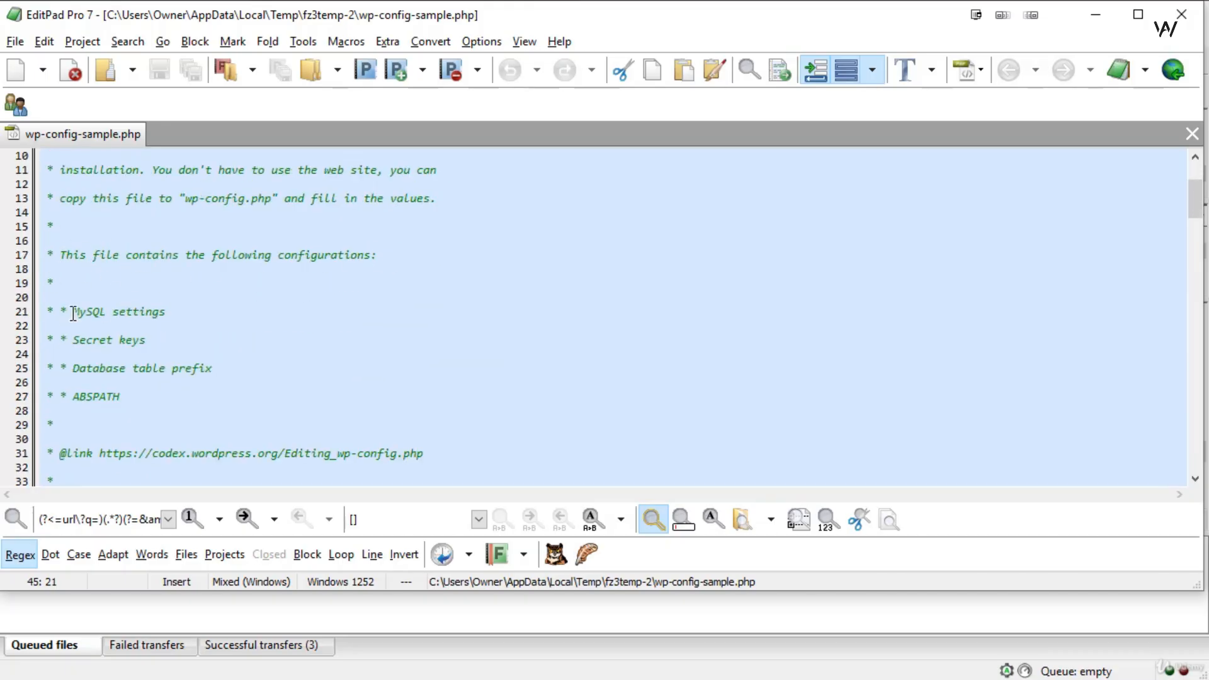
{"action": "left_click_drag", "start_coordinate": [72, 312], "coordinate": [180, 312]}
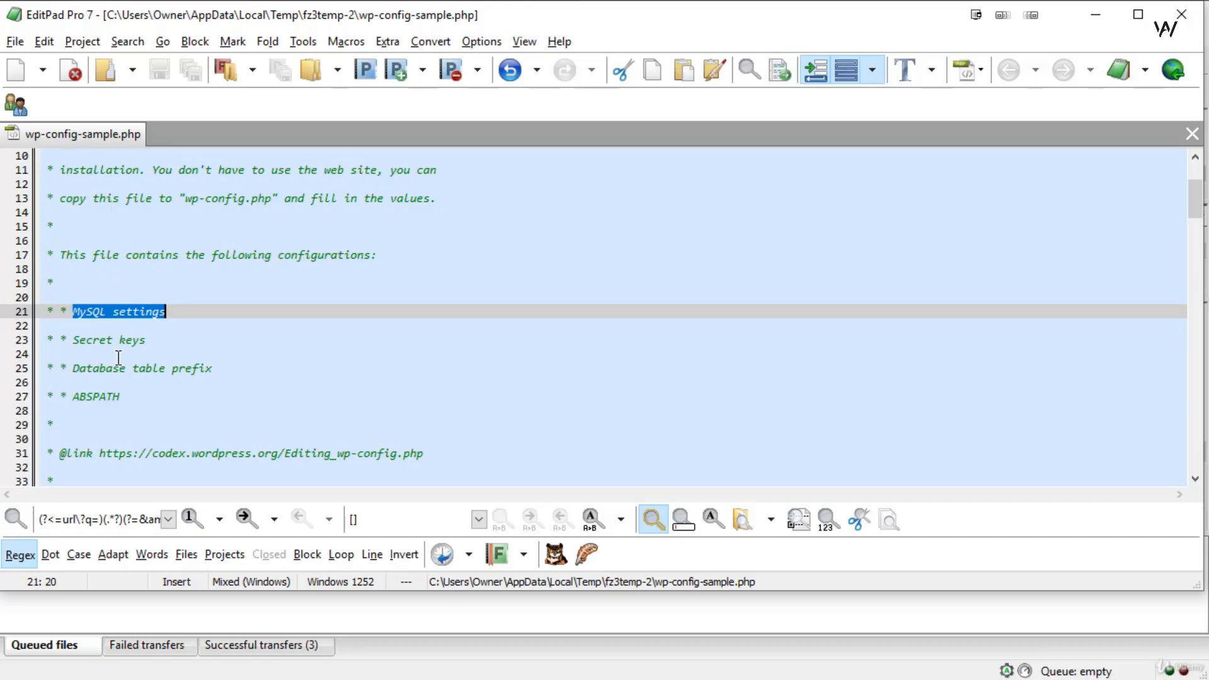
{"action": "left_click_drag", "start_coordinate": [72, 340], "coordinate": [153, 341]}
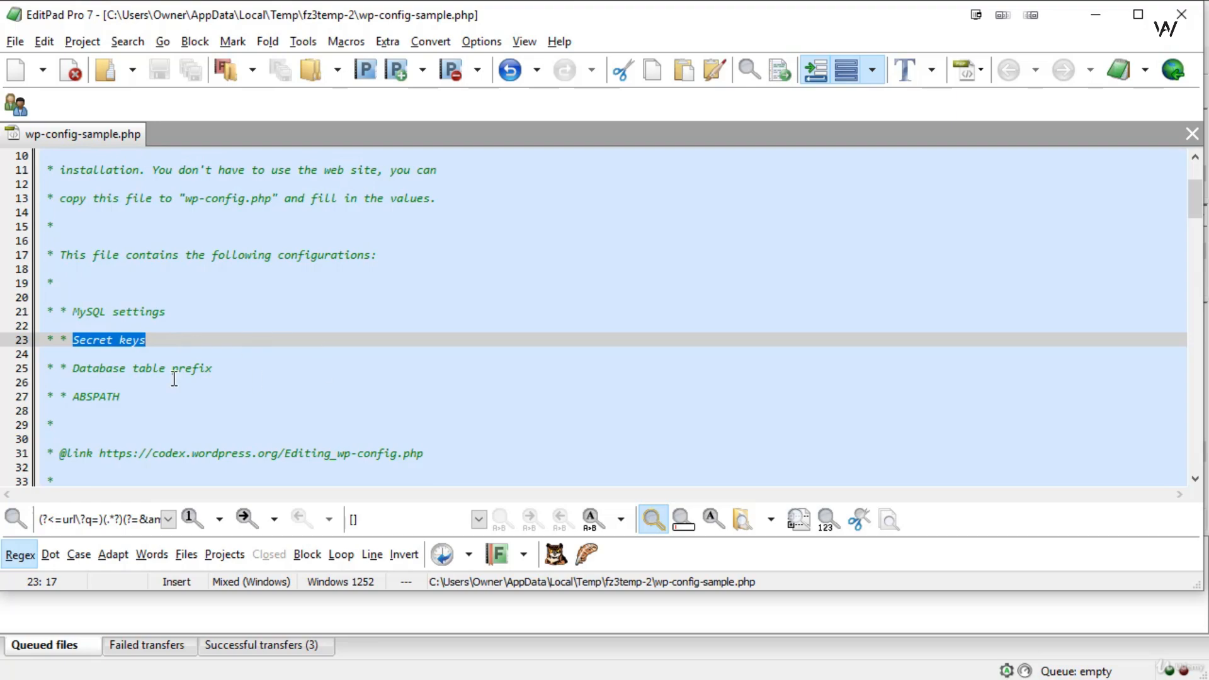
{"action": "left_click_drag", "start_coordinate": [71, 369], "coordinate": [214, 370]}
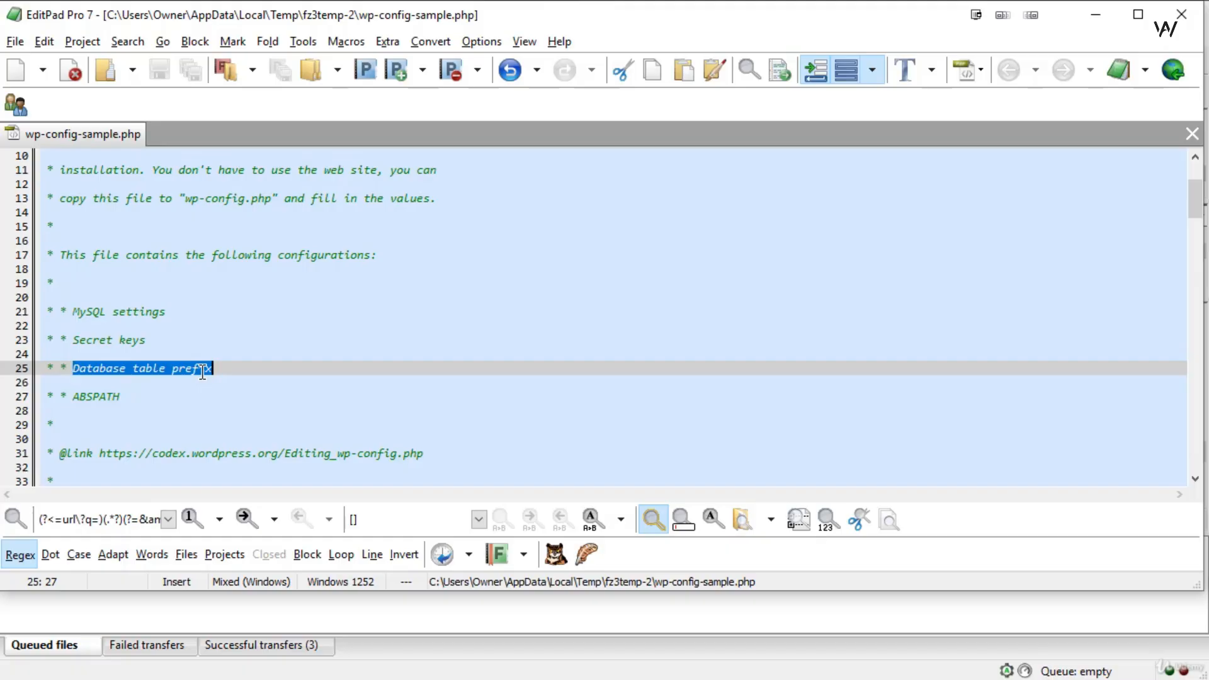
{"action": "mouse_move", "coordinate": [73, 398]}
{"action": "left_mouse_down"}
{"action": "mouse_move", "coordinate": [120, 400]}
{"action": "mouse_move", "coordinate": [66, 397]}
{"action": "left_mouse_up"}
{"action": "scroll", "coordinate": [432, 288], "scroll_direction": "down", "scroll_amount": 1}
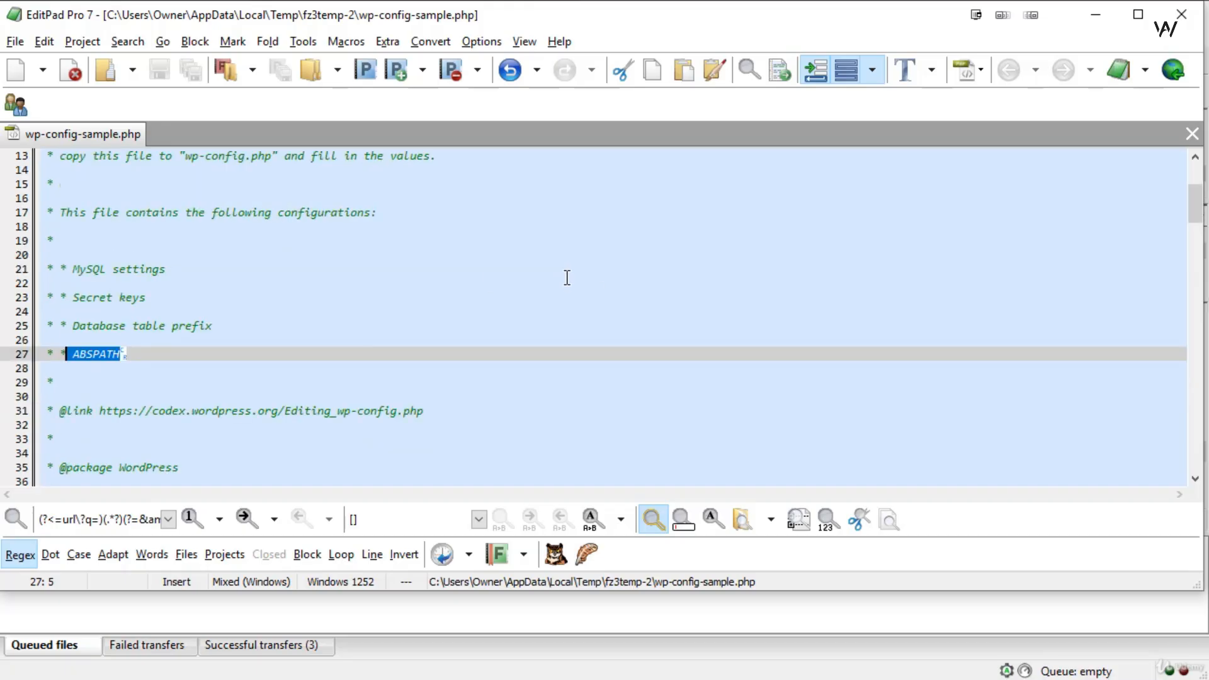
Step: Highlight the DB_NAME, DB_USER and DB_PASSWORD placeholder values and read on through the host, charset and collate settings
{"action": "scroll", "coordinate": [567, 277], "scroll_direction": "down", "scroll_amount": 6}
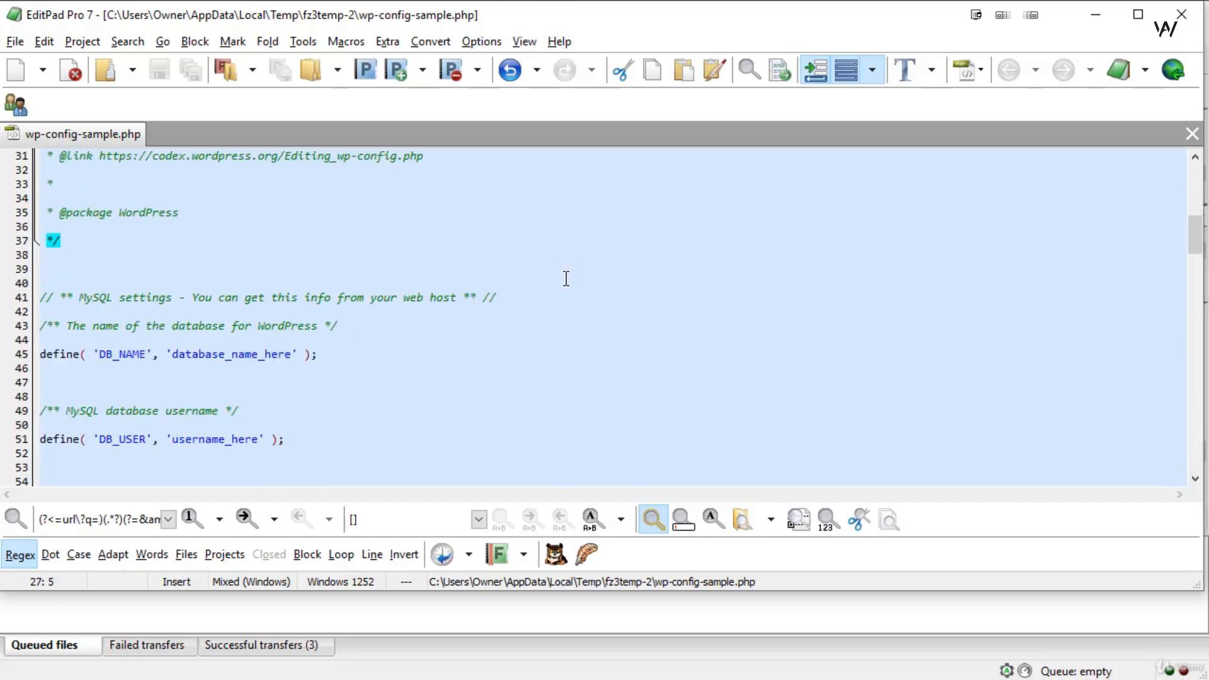
{"action": "scroll", "coordinate": [566, 278], "scroll_direction": "down", "scroll_amount": 1}
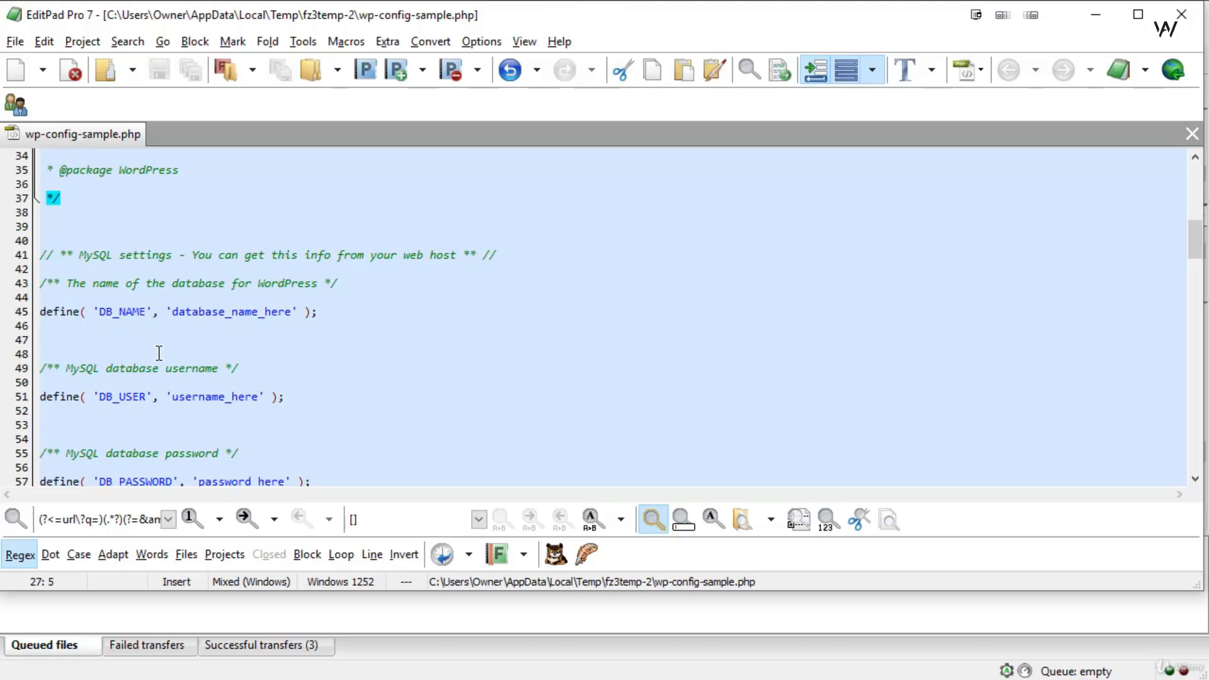
{"action": "left_click_drag", "start_coordinate": [170, 311], "coordinate": [291, 311]}
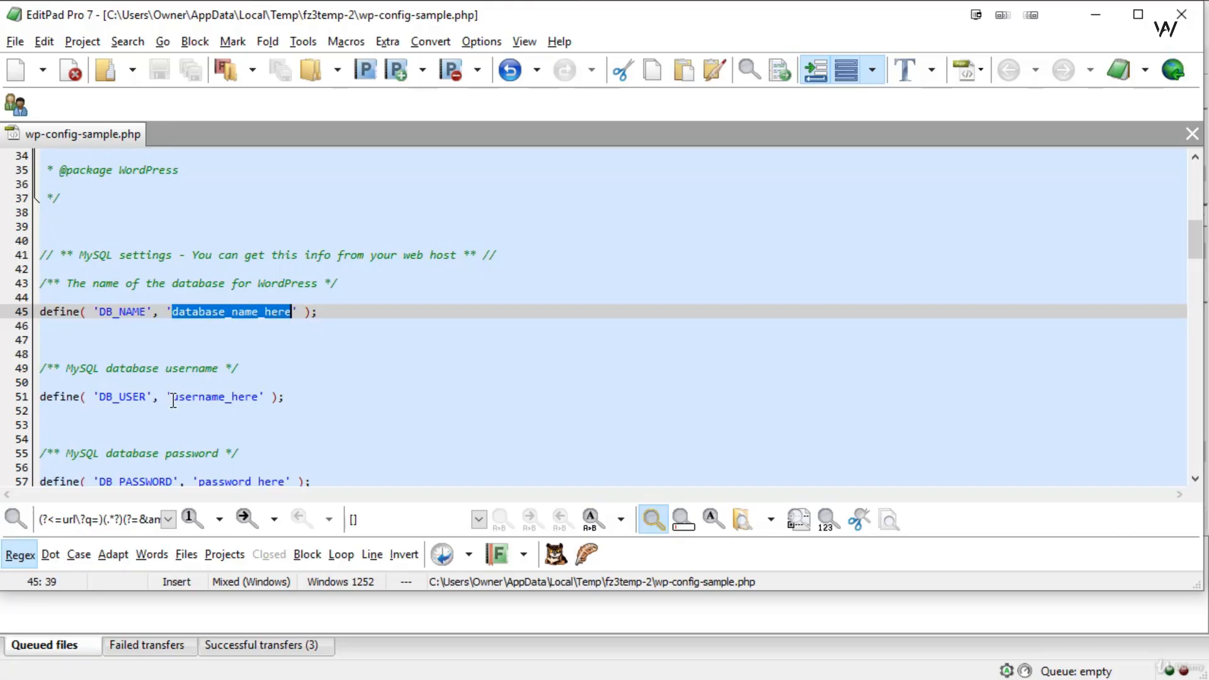
{"action": "left_click_drag", "start_coordinate": [171, 397], "coordinate": [283, 396]}
{"action": "scroll", "coordinate": [258, 400], "scroll_direction": "down", "scroll_amount": 2}
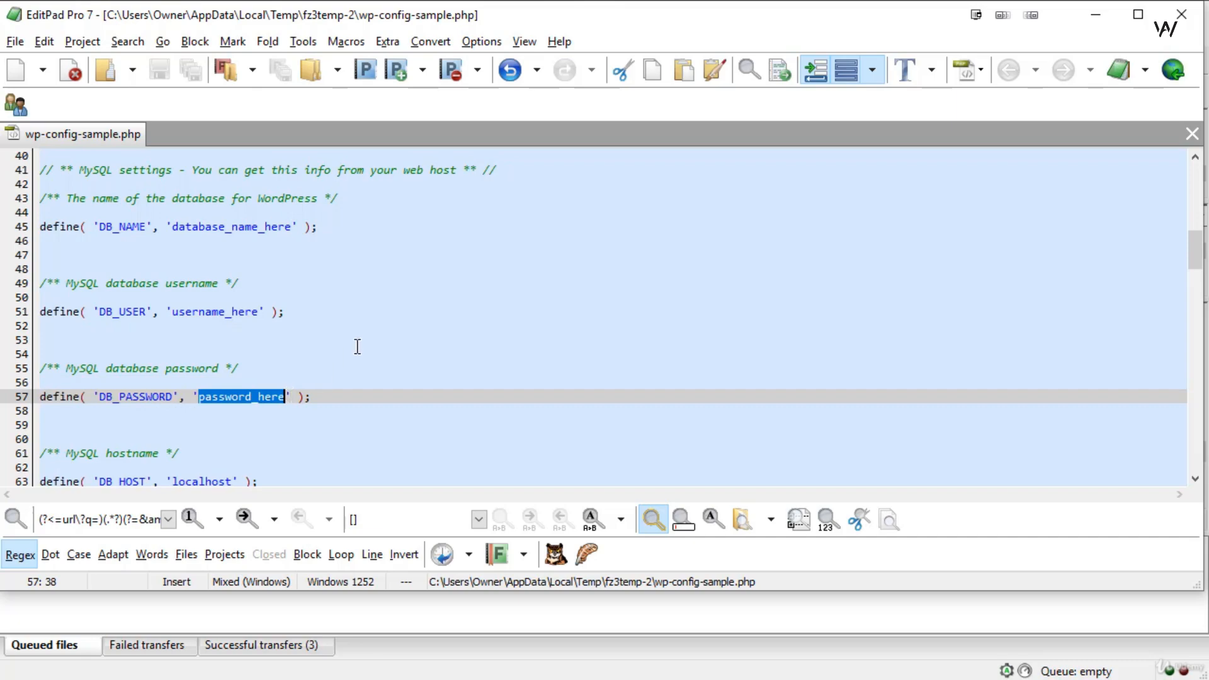
{"action": "scroll", "coordinate": [616, 295], "scroll_direction": "down", "scroll_amount": 2}
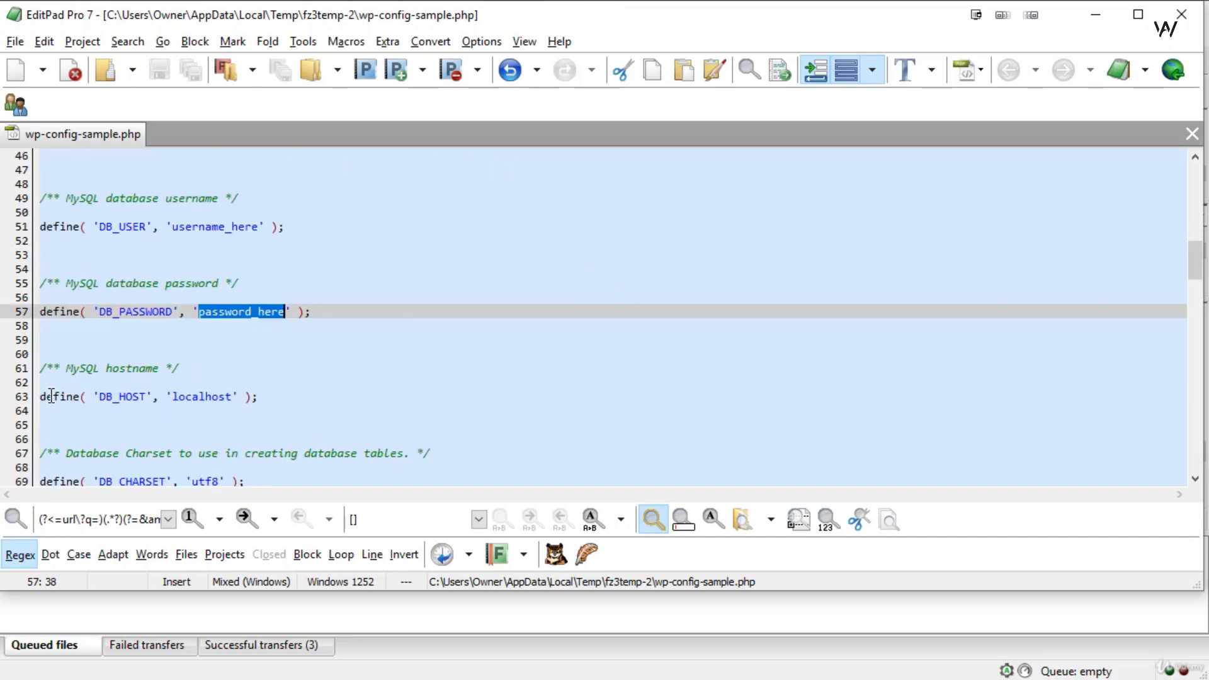
{"action": "scroll", "coordinate": [474, 386], "scroll_direction": "down", "scroll_amount": 4}
{"action": "scroll", "coordinate": [473, 387], "scroll_direction": "down", "scroll_amount": 2}
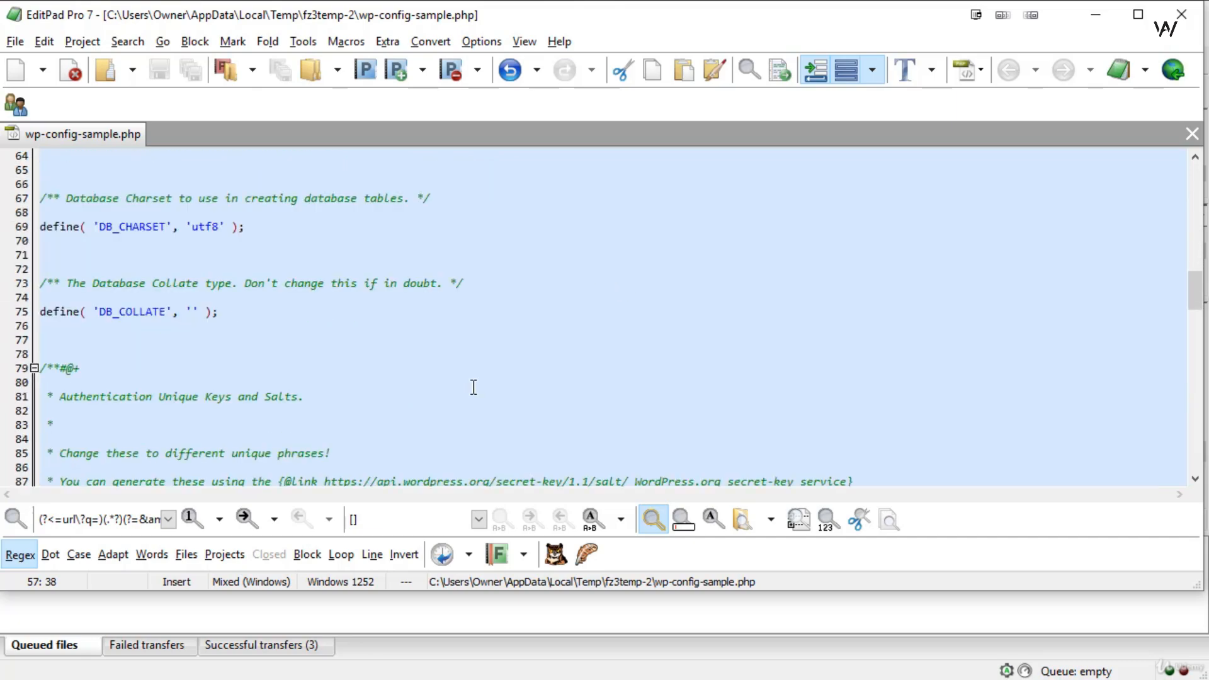
Step: Read the Authentication Unique Keys and Salts section and highlight the placeholder phrases for AUTH_KEY and SECURE_AUTH_KEY
{"action": "scroll", "coordinate": [473, 387], "scroll_direction": "down", "scroll_amount": 8}
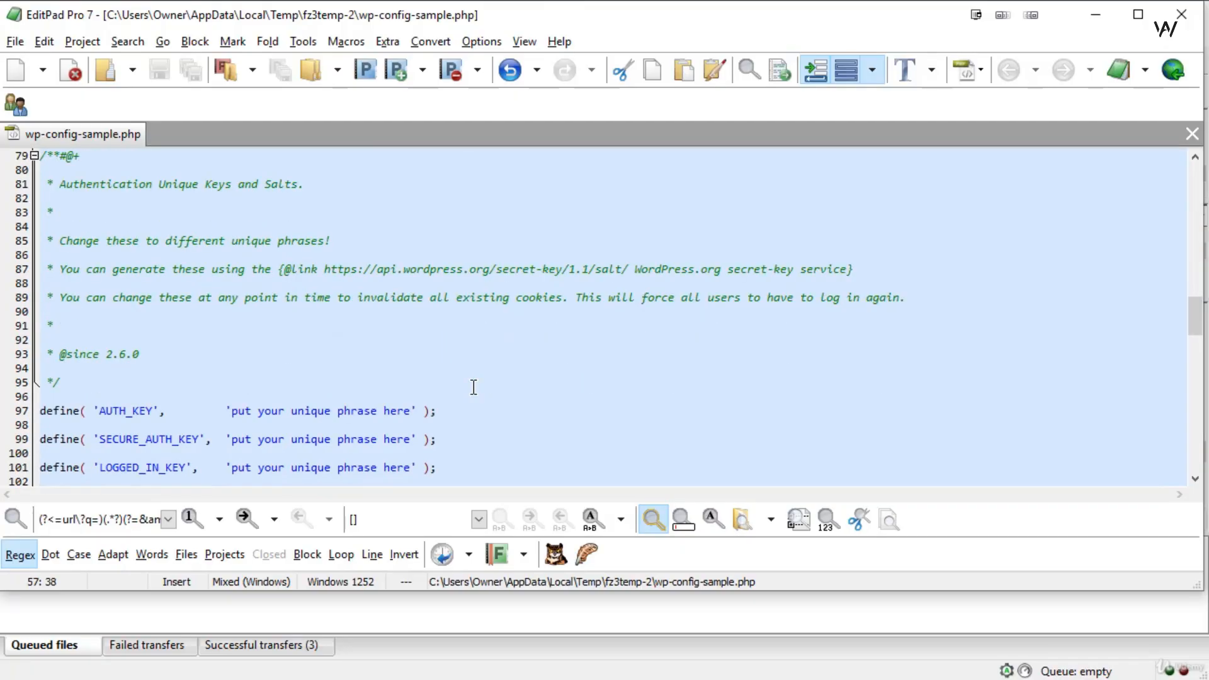
{"action": "scroll", "coordinate": [474, 387], "scroll_direction": "up", "scroll_amount": 4}
{"action": "scroll", "coordinate": [446, 387], "scroll_direction": "up", "scroll_amount": 1}
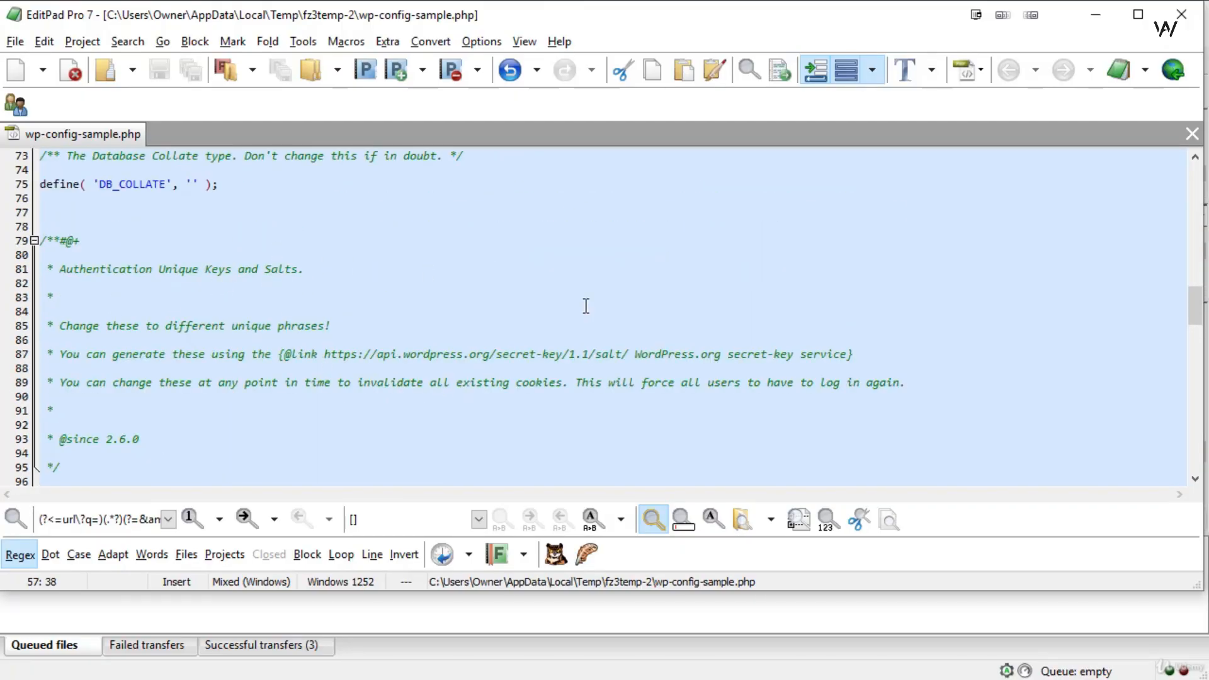
{"action": "scroll", "coordinate": [597, 356], "scroll_direction": "down", "scroll_amount": 3}
{"action": "scroll", "coordinate": [596, 355], "scroll_direction": "up", "scroll_amount": 2}
{"action": "scroll", "coordinate": [589, 239], "scroll_direction": "down", "scroll_amount": 3}
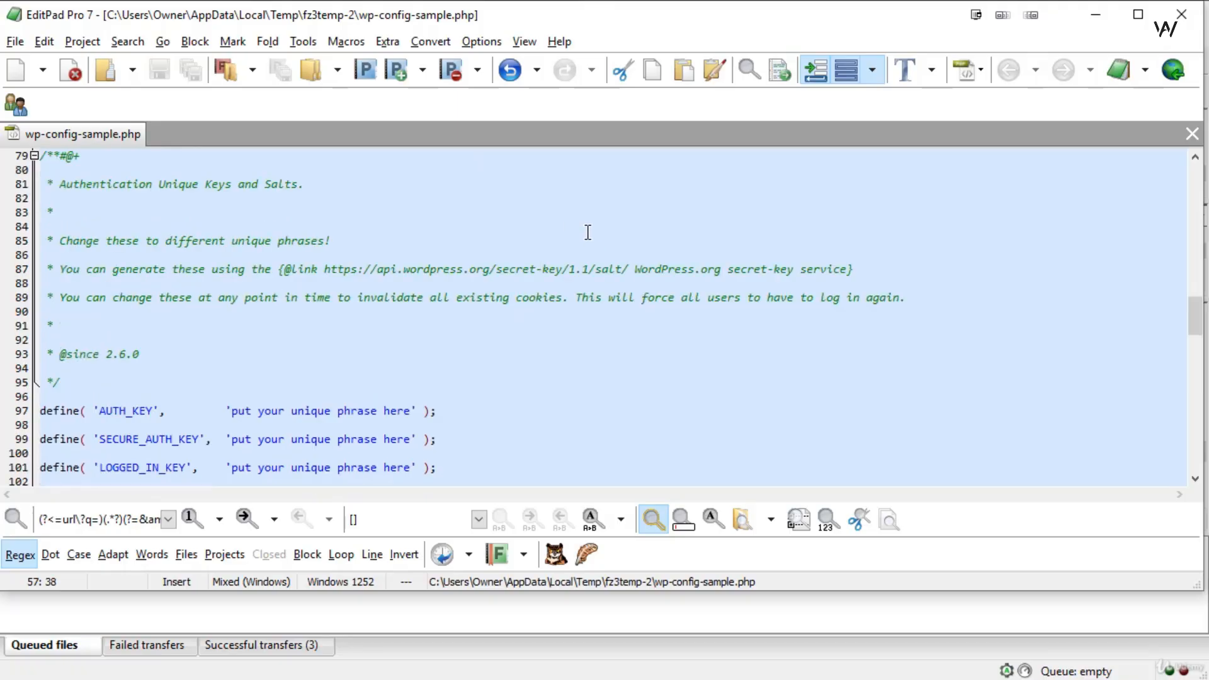
{"action": "scroll", "coordinate": [623, 321], "scroll_direction": "down", "scroll_amount": 2}
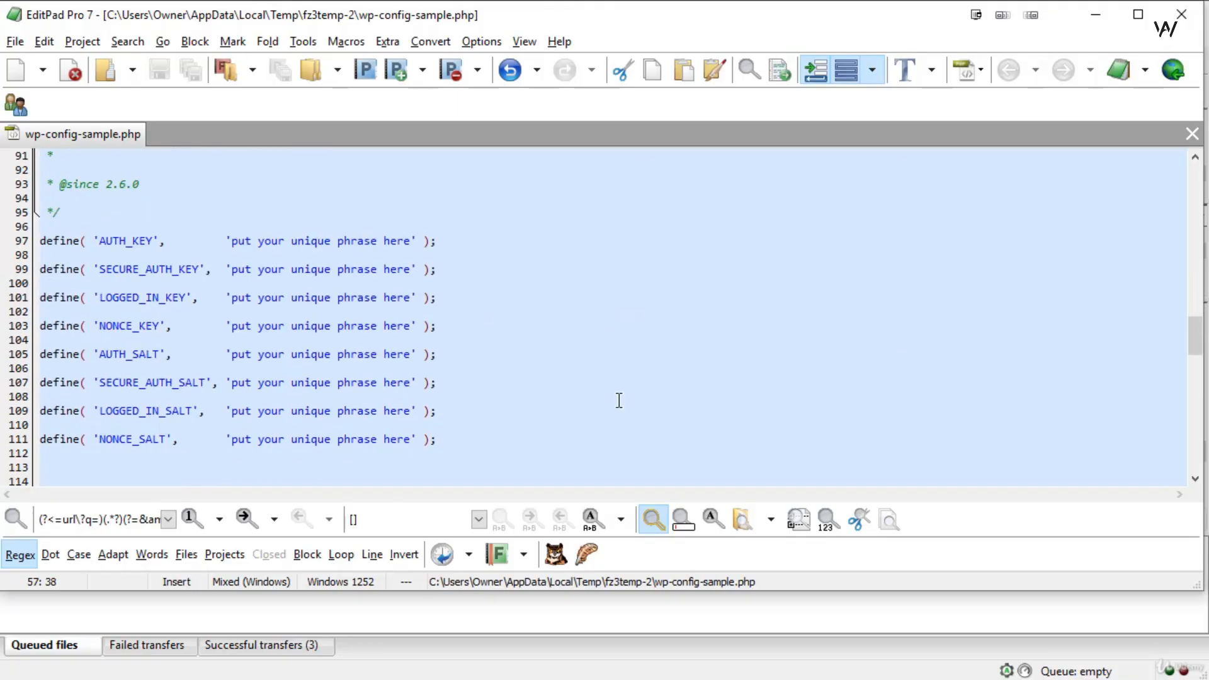
{"action": "left_click_drag", "start_coordinate": [231, 241], "coordinate": [413, 237]}
{"action": "left_click_drag", "start_coordinate": [231, 269], "coordinate": [412, 269]}
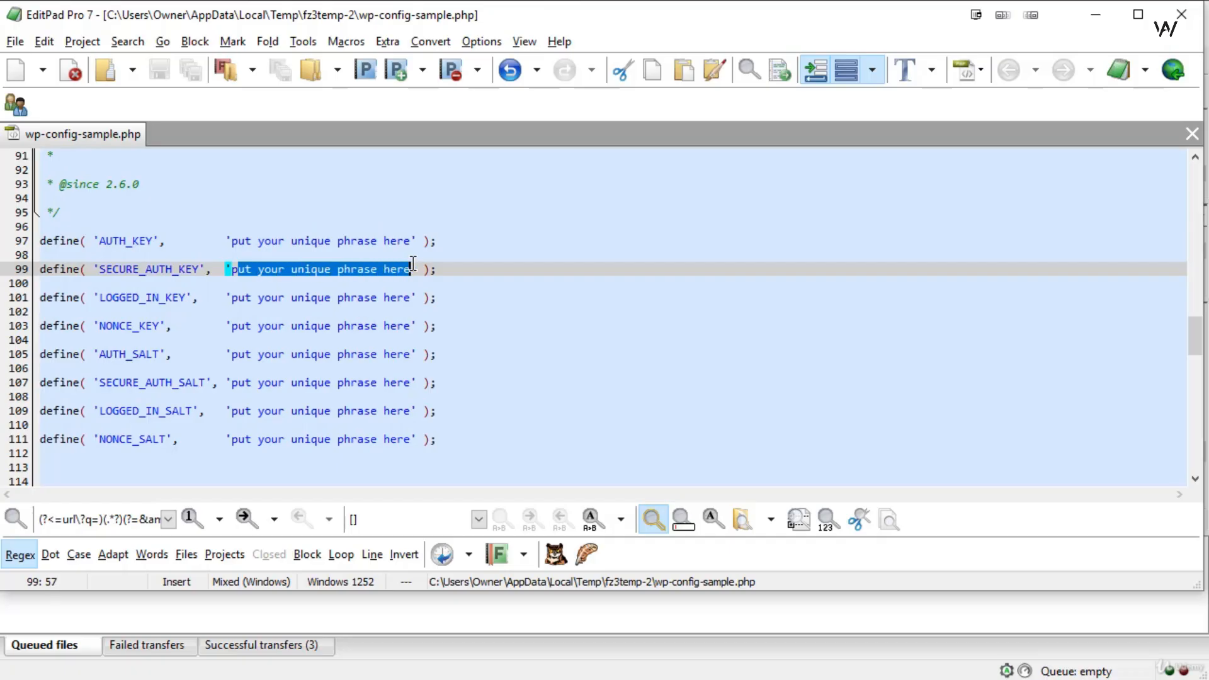
{"action": "scroll", "coordinate": [423, 287], "scroll_direction": "up", "scroll_amount": 3}
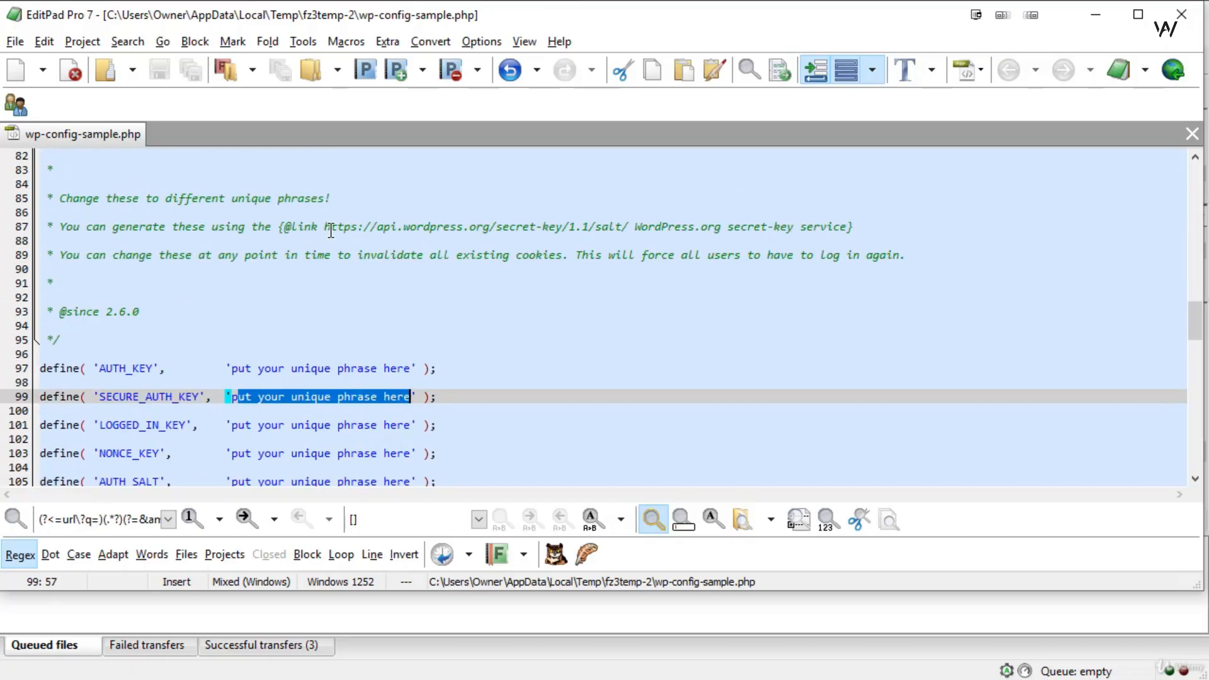
{"action": "left_click_drag", "start_coordinate": [324, 226], "coordinate": [631, 225]}
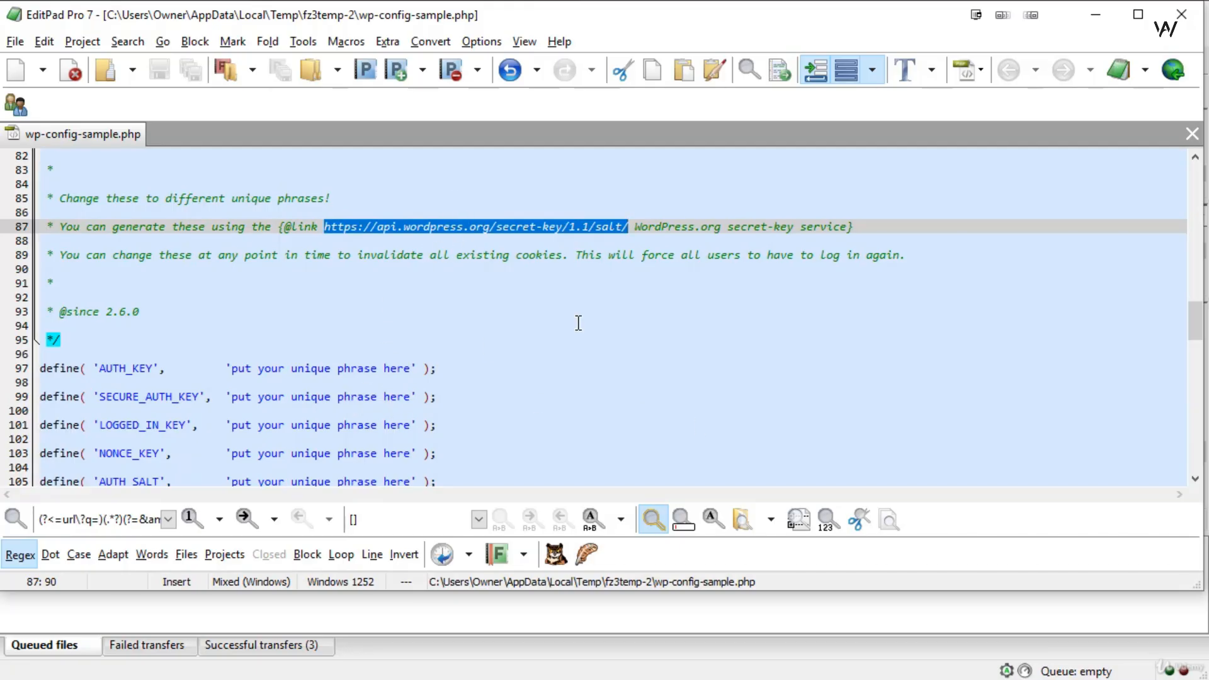
{"action": "scroll", "coordinate": [494, 233], "scroll_direction": "down", "scroll_amount": 1}
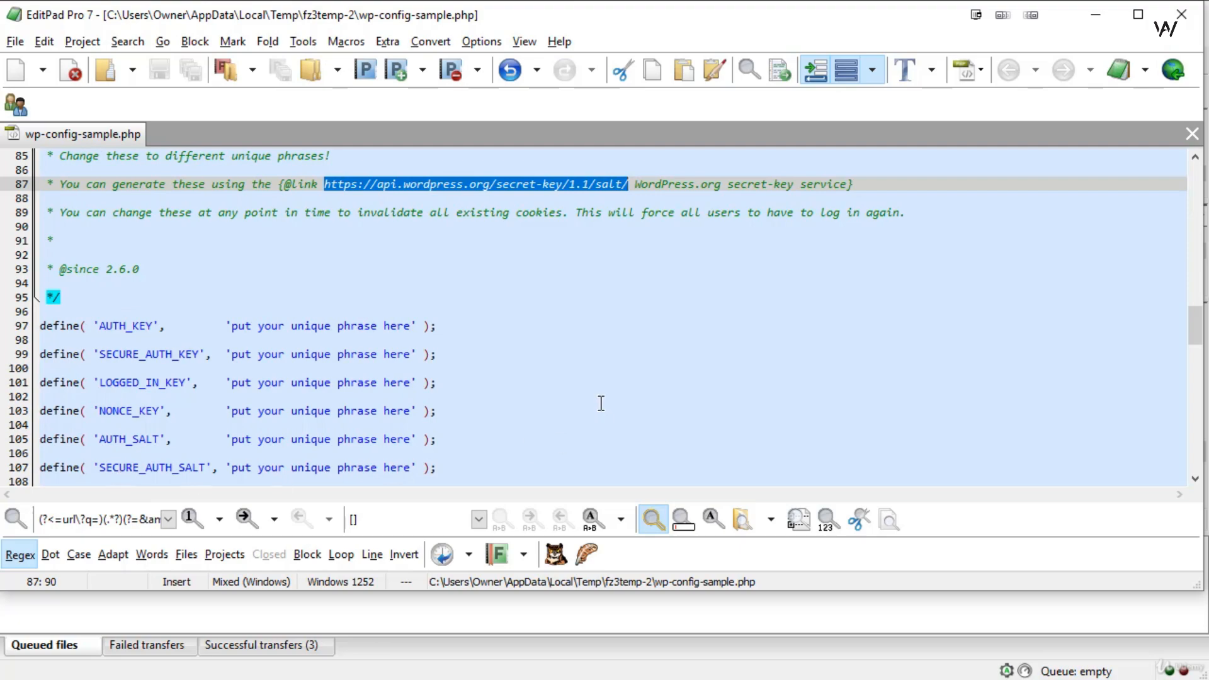
{"action": "scroll", "coordinate": [342, 283], "scroll_direction": "down", "scroll_amount": 2}
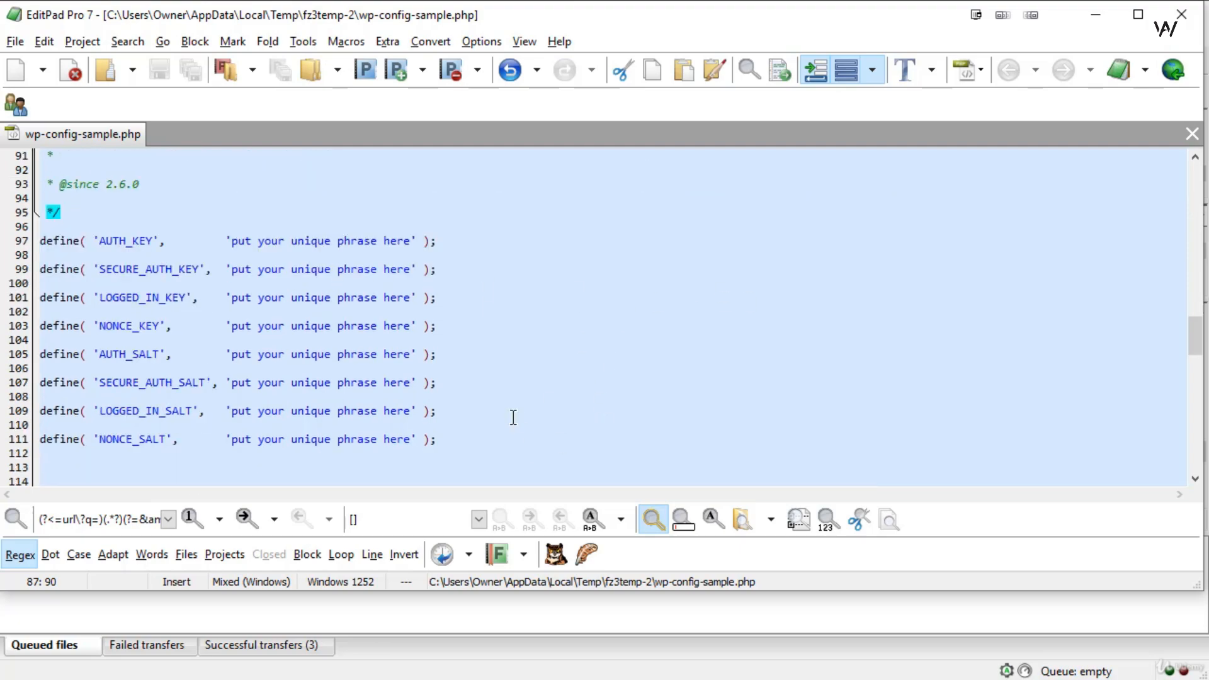
{"action": "mouse_move", "coordinate": [465, 443]}
{"action": "left_mouse_down"}
{"action": "mouse_move", "coordinate": [454, 229]}
{"action": "mouse_move", "coordinate": [486, 436]}
{"action": "left_mouse_up"}
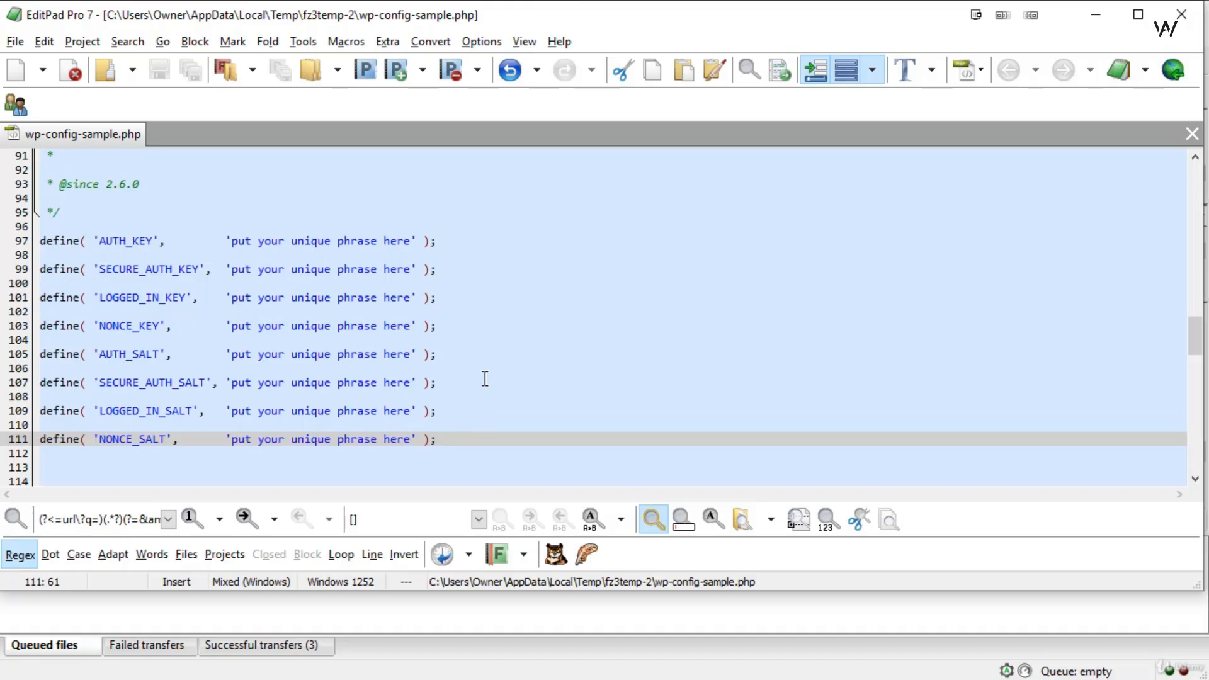
Step: Read the WordPress Database Table prefix section and highlight the $table_prefix assignment in wp-config-sample.php
{"action": "scroll", "coordinate": [677, 287], "scroll_direction": "down", "scroll_amount": 5}
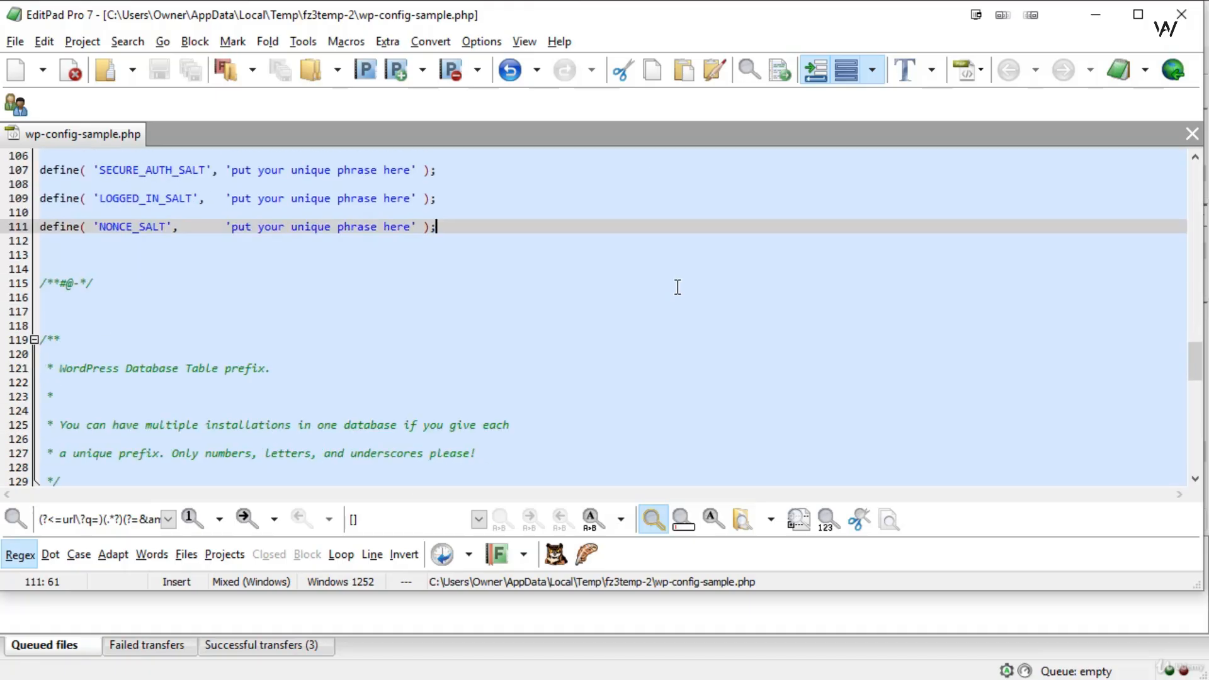
{"action": "scroll", "coordinate": [677, 287], "scroll_direction": "down", "scroll_amount": 4}
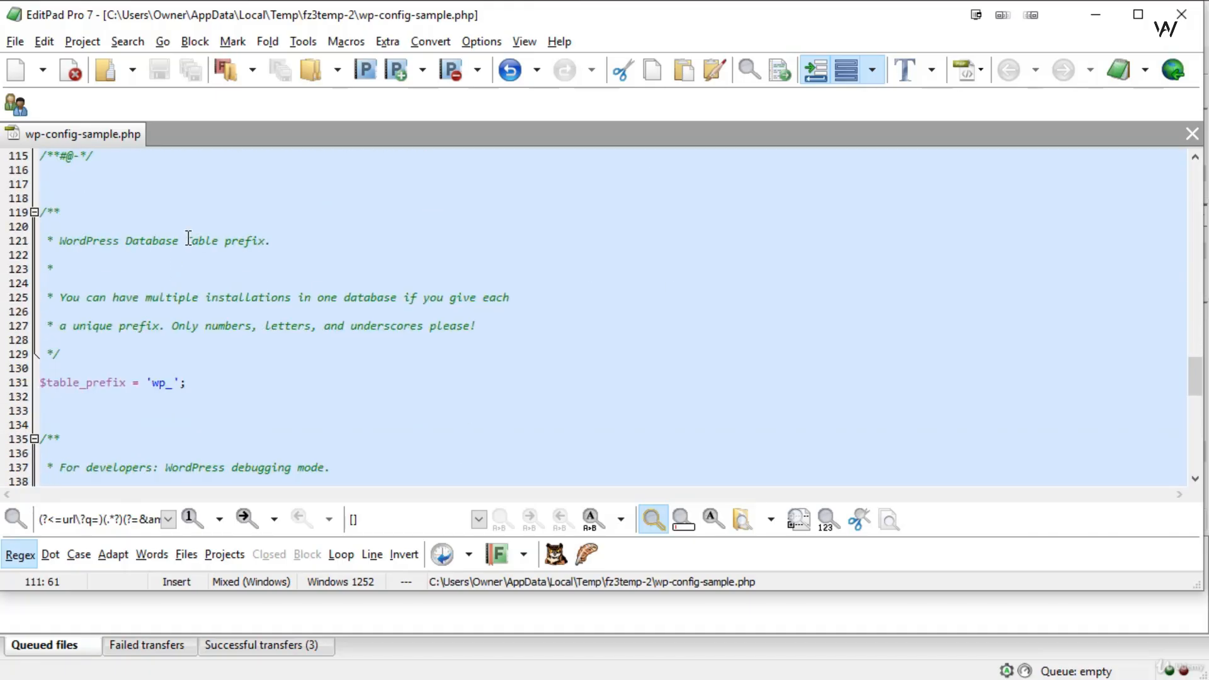
{"action": "double_click", "coordinate": [164, 381]}
{"action": "left_click_drag", "start_coordinate": [164, 379], "coordinate": [134, 372]}
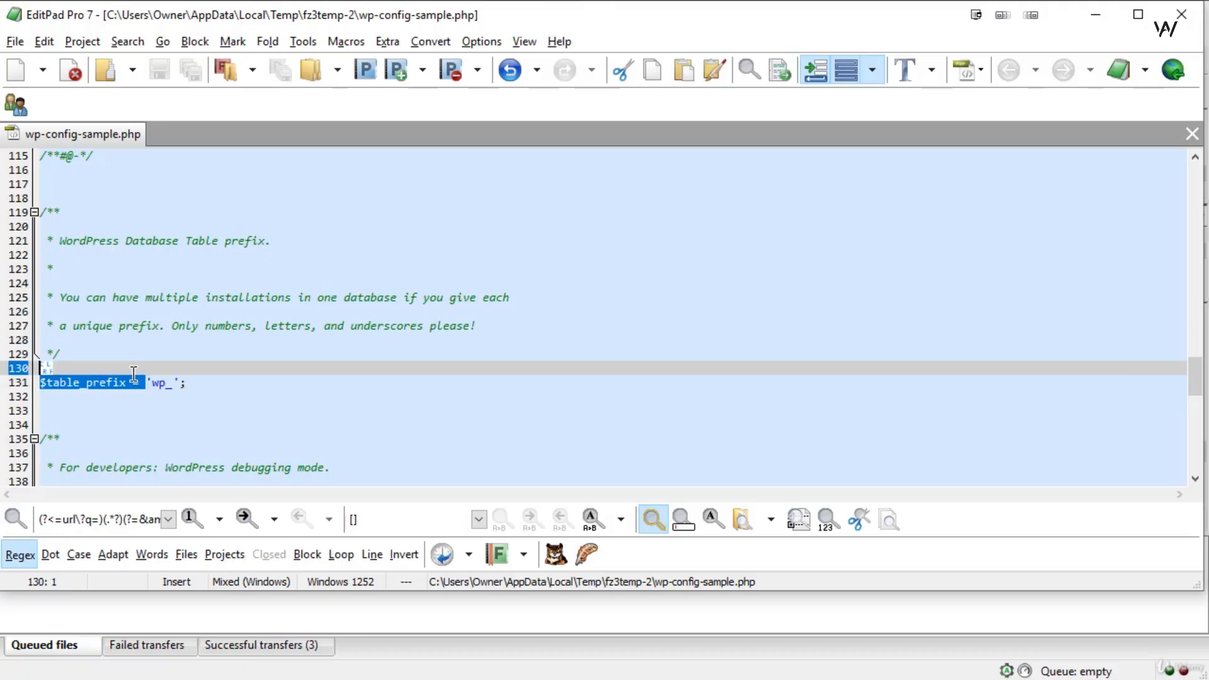
{"action": "left_click", "coordinate": [161, 381]}
{"action": "left_click", "coordinate": [385, 410]}
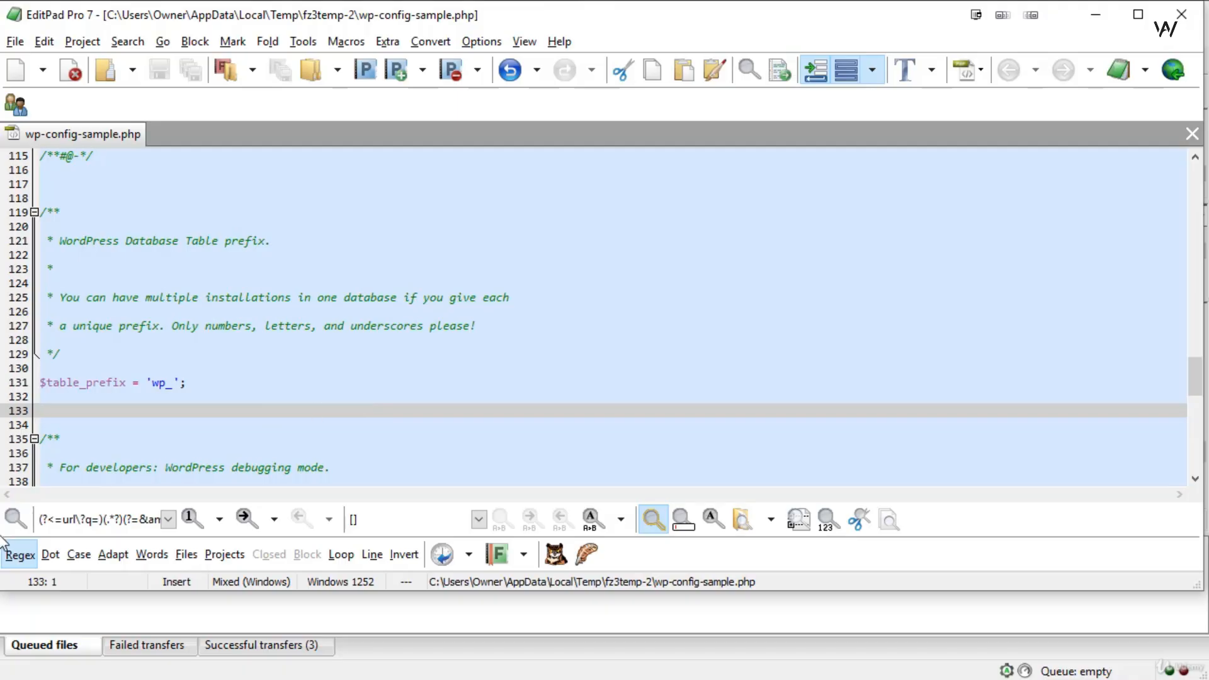
Step: Review the debugging mode, ABSPATH and wp-settings.php sections through the end of the file, and close the editor
{"action": "scroll", "coordinate": [467, 382], "scroll_direction": "down", "scroll_amount": 2}
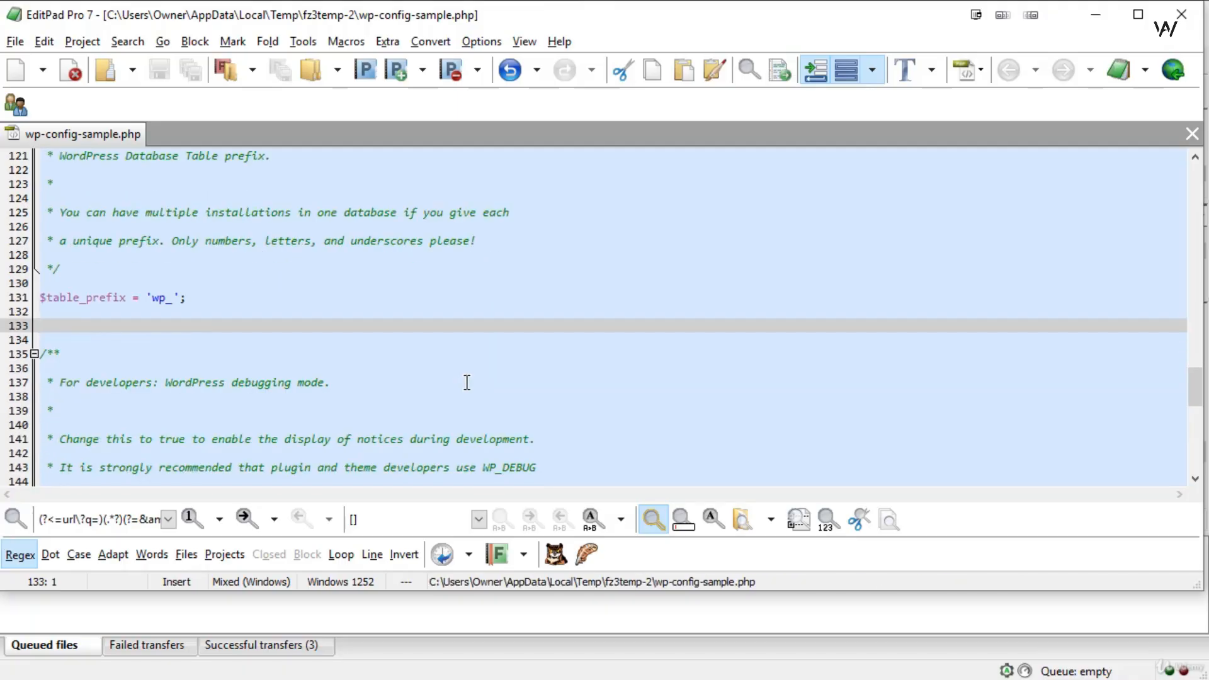
{"action": "scroll", "coordinate": [418, 335], "scroll_direction": "down", "scroll_amount": 7}
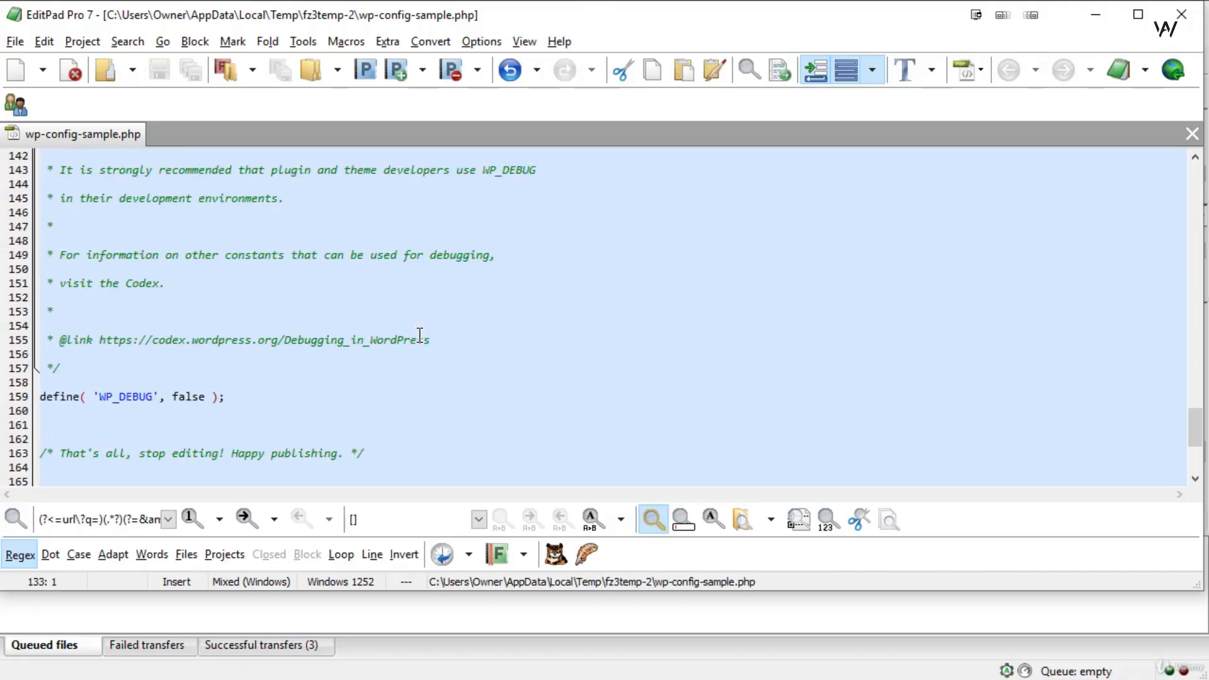
{"action": "scroll", "coordinate": [420, 334], "scroll_direction": "down", "scroll_amount": 6}
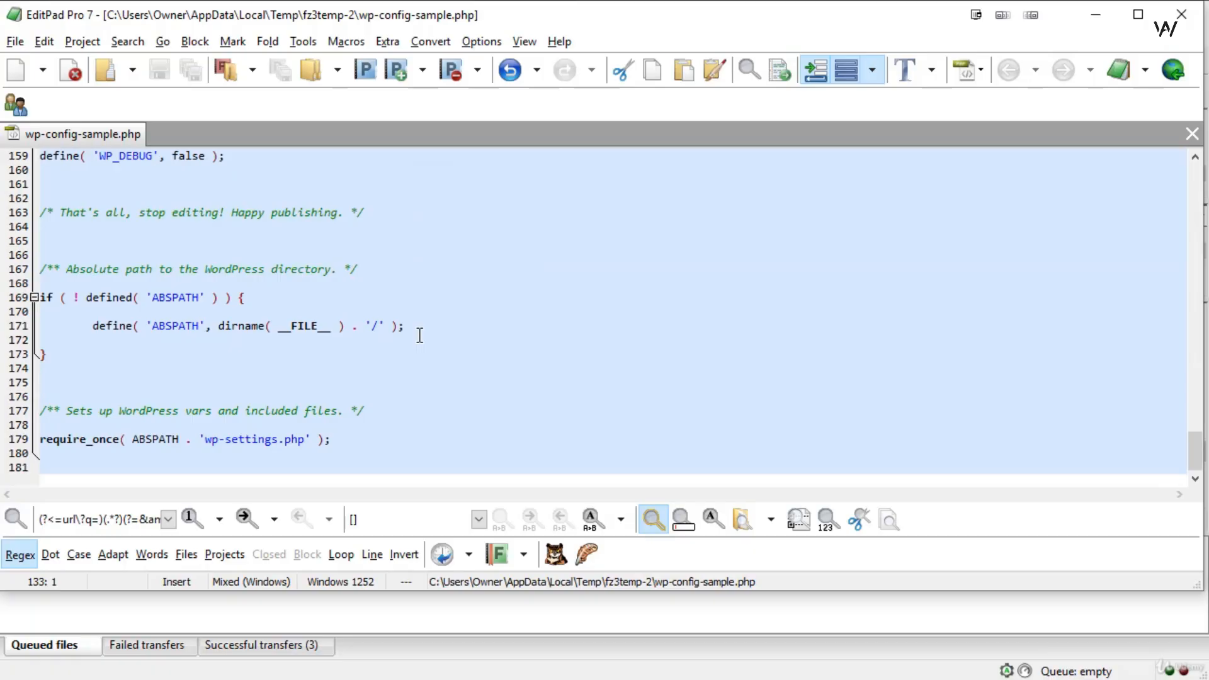
{"action": "scroll", "coordinate": [420, 335], "scroll_direction": "up", "scroll_amount": 1}
{"action": "scroll", "coordinate": [420, 335], "scroll_direction": "down", "scroll_amount": 1}
{"action": "scroll", "coordinate": [420, 335], "scroll_direction": "up", "scroll_amount": 12}
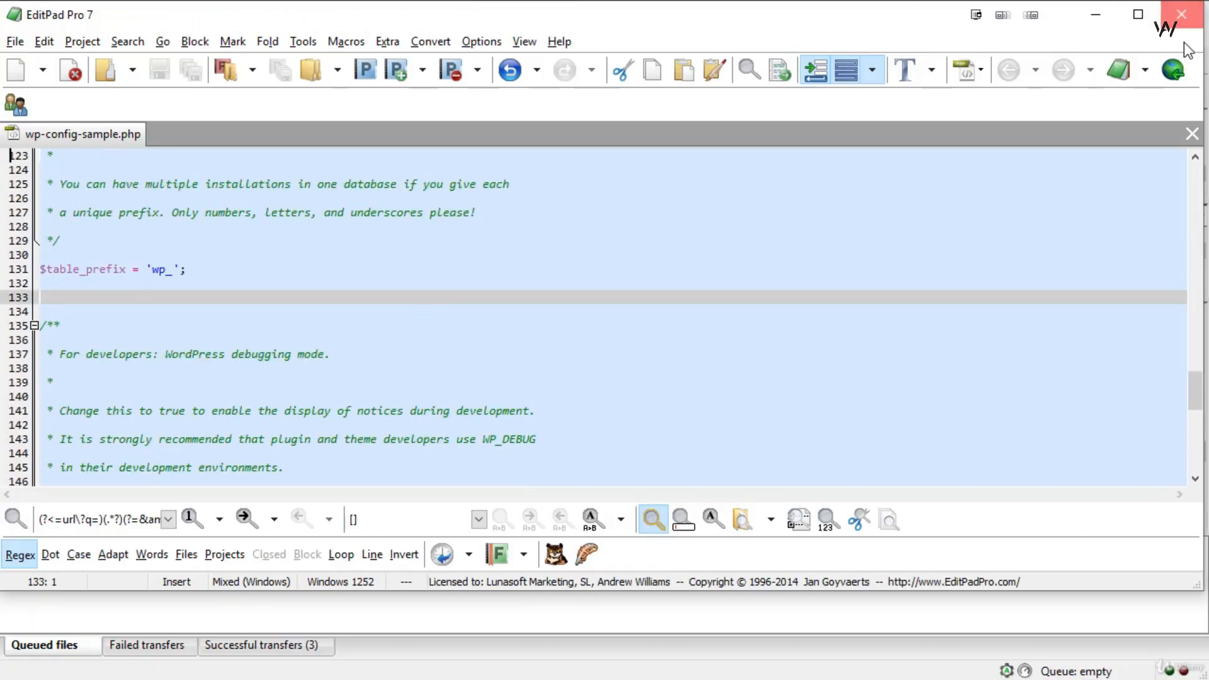
{"action": "left_click", "coordinate": [1182, 14]}
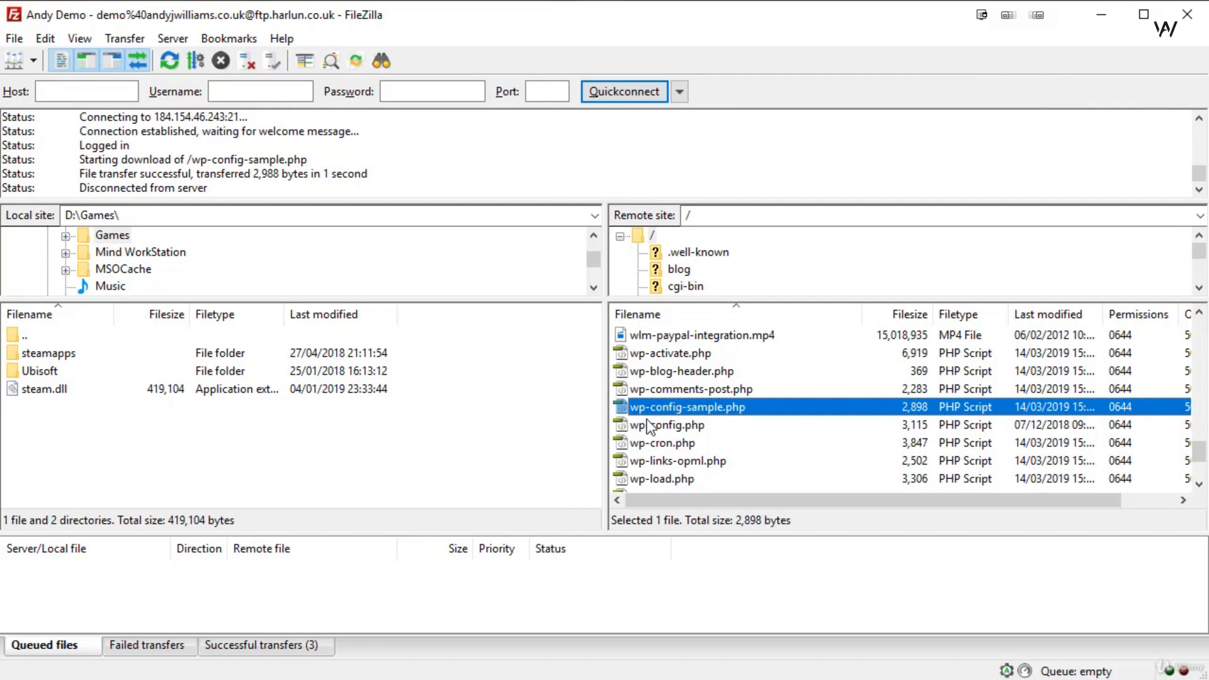
{"action": "left_click", "coordinate": [709, 410]}
{"action": "left_click", "coordinate": [706, 412]}
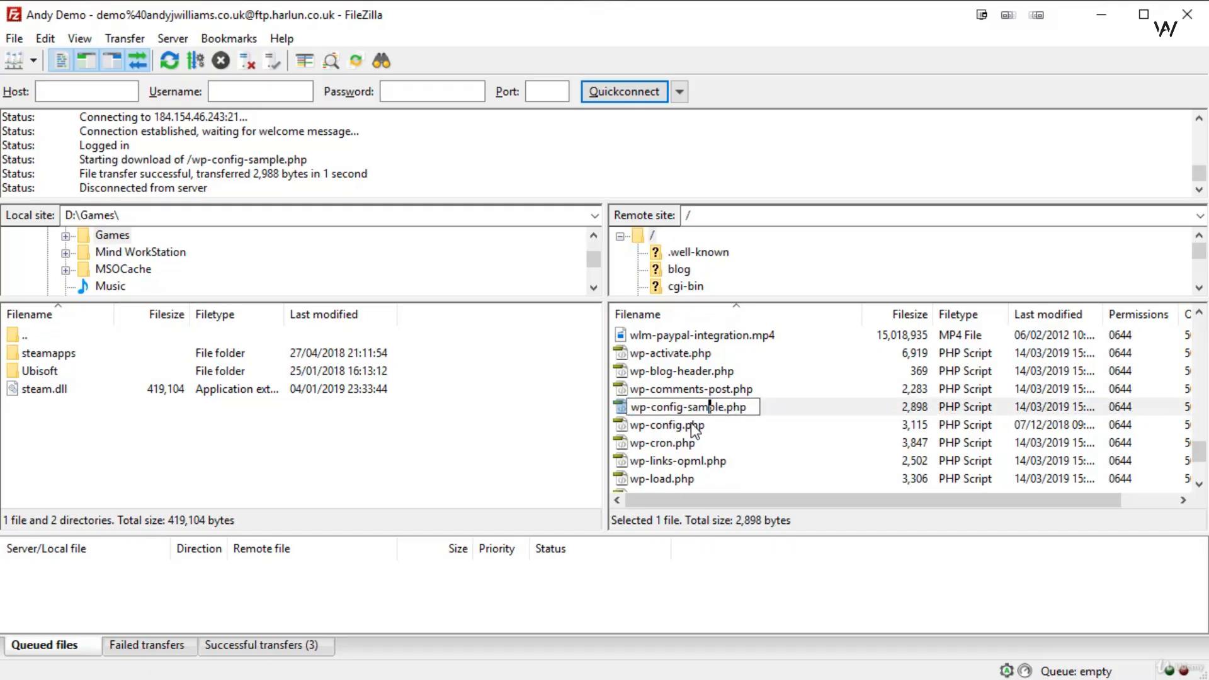
{"action": "left_click", "coordinate": [678, 390]}
Step: Delete wp-config-sample.php from the root folder of the remote server
{"action": "left_click", "coordinate": [685, 405]}
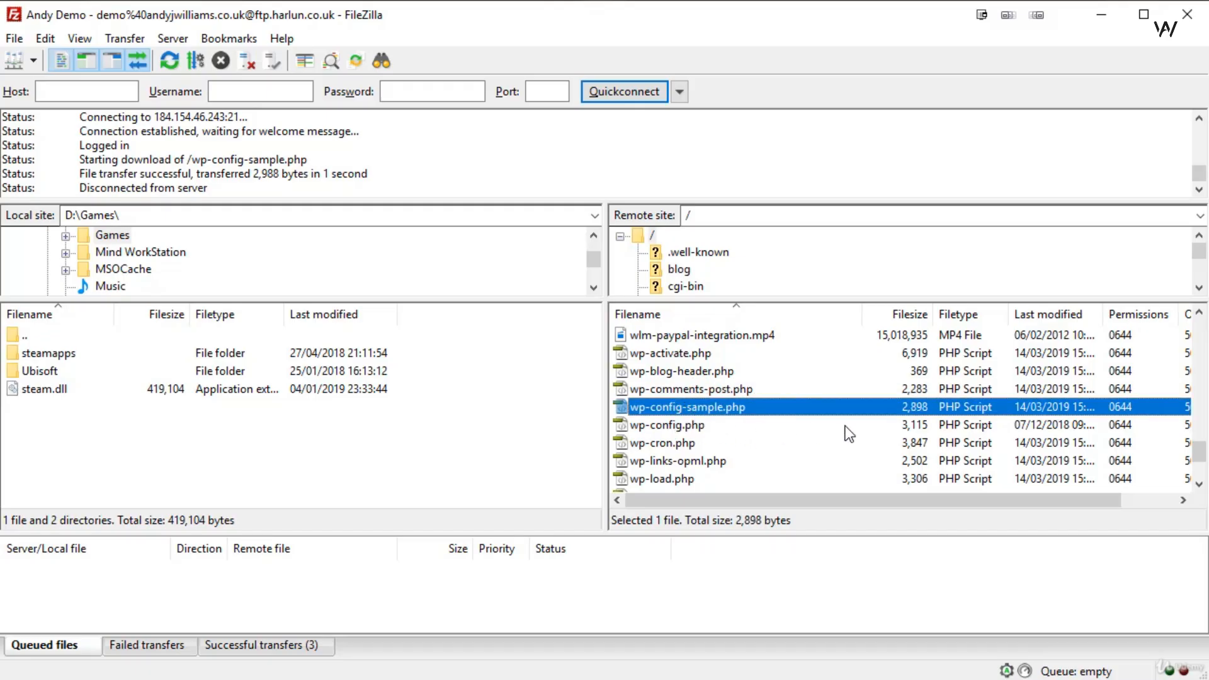
{"action": "key", "text": "Delete"}
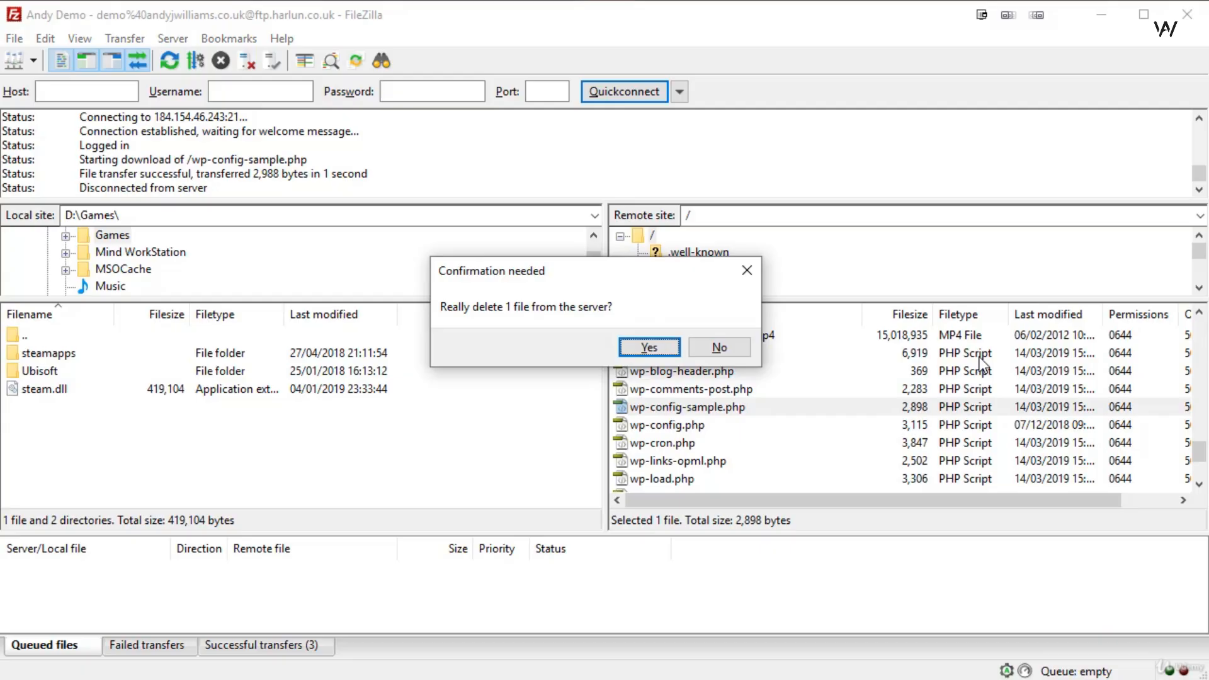
{"action": "left_click", "coordinate": [671, 348]}
{"action": "left_click", "coordinate": [690, 408]}
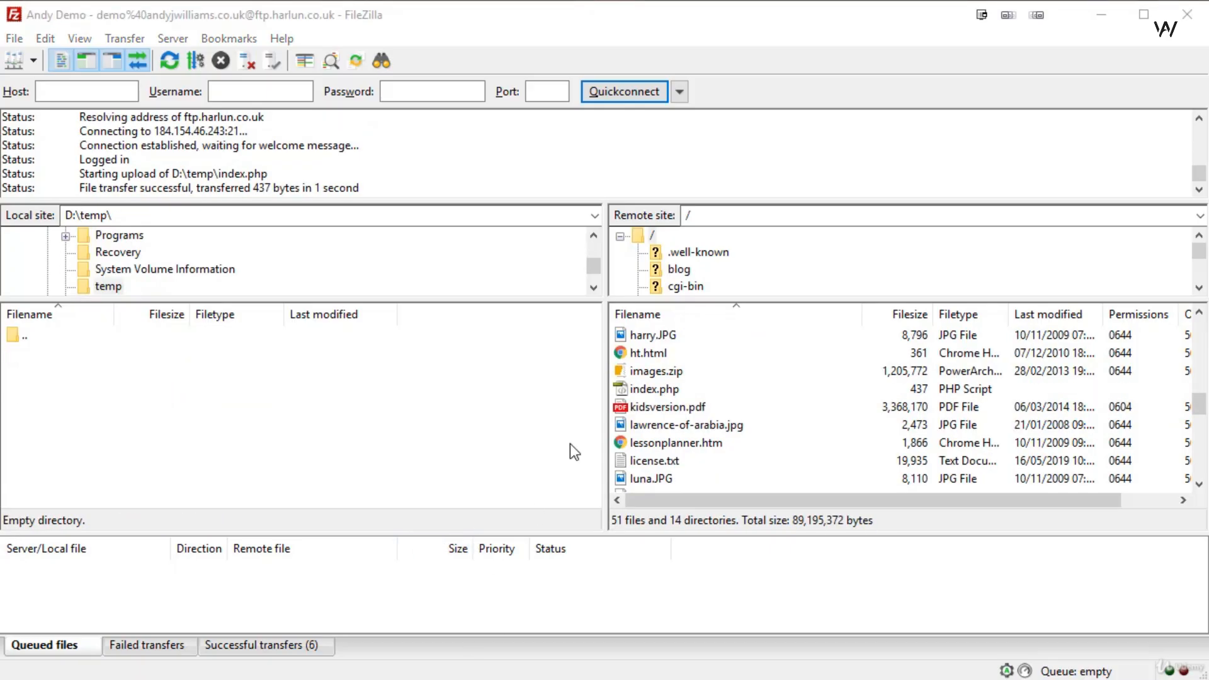
Step: Reopen the local copy of the remote index.php and highlight the comment explaining that it loads wp-blog-header.php
{"action": "left_click", "coordinate": [660, 389]}
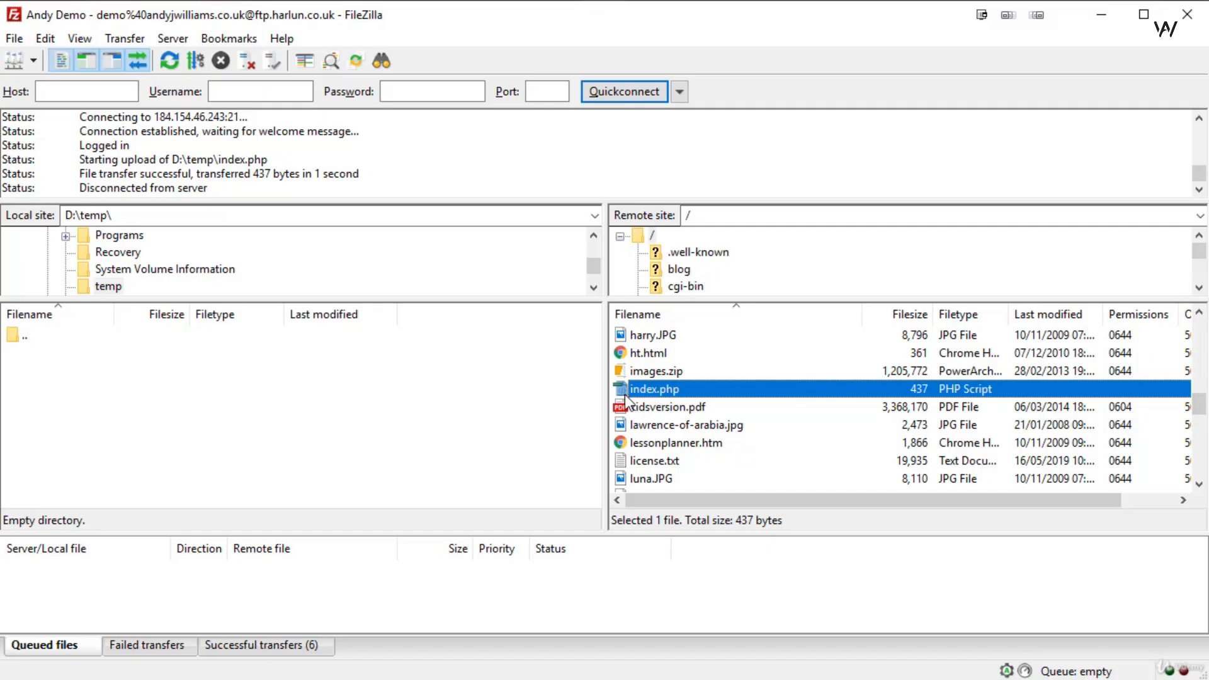
{"action": "right_click", "coordinate": [721, 388]}
{"action": "left_click", "coordinate": [781, 442]}
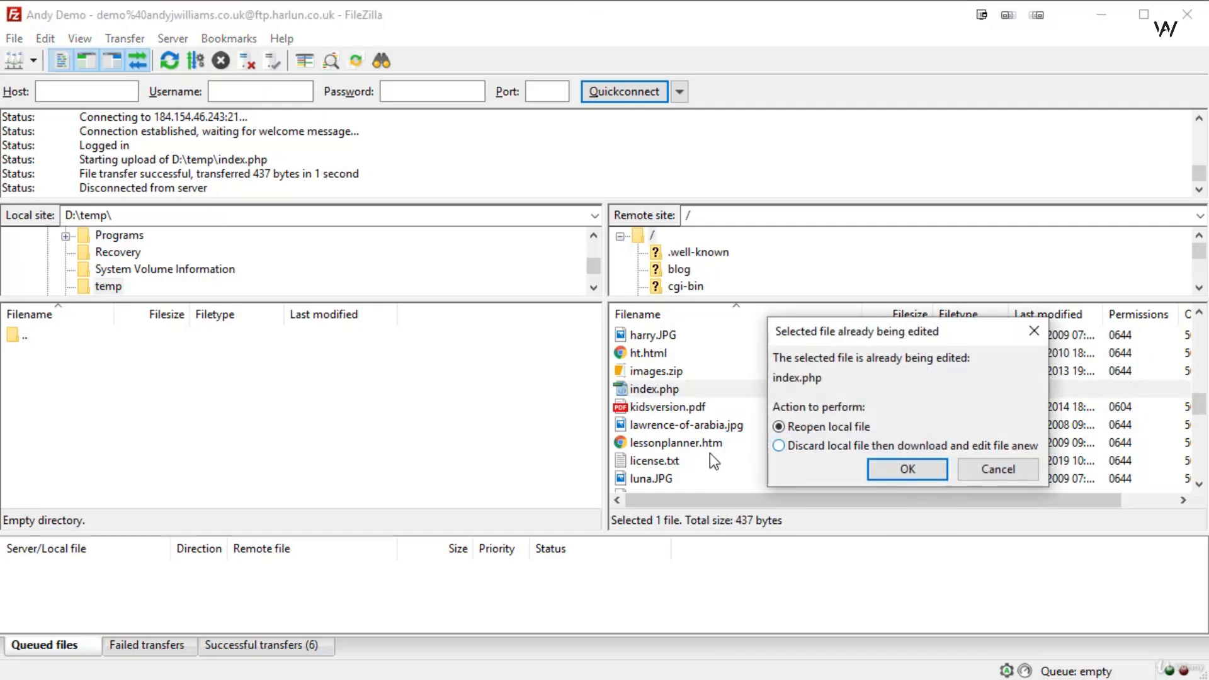
{"action": "left_click", "coordinate": [904, 471]}
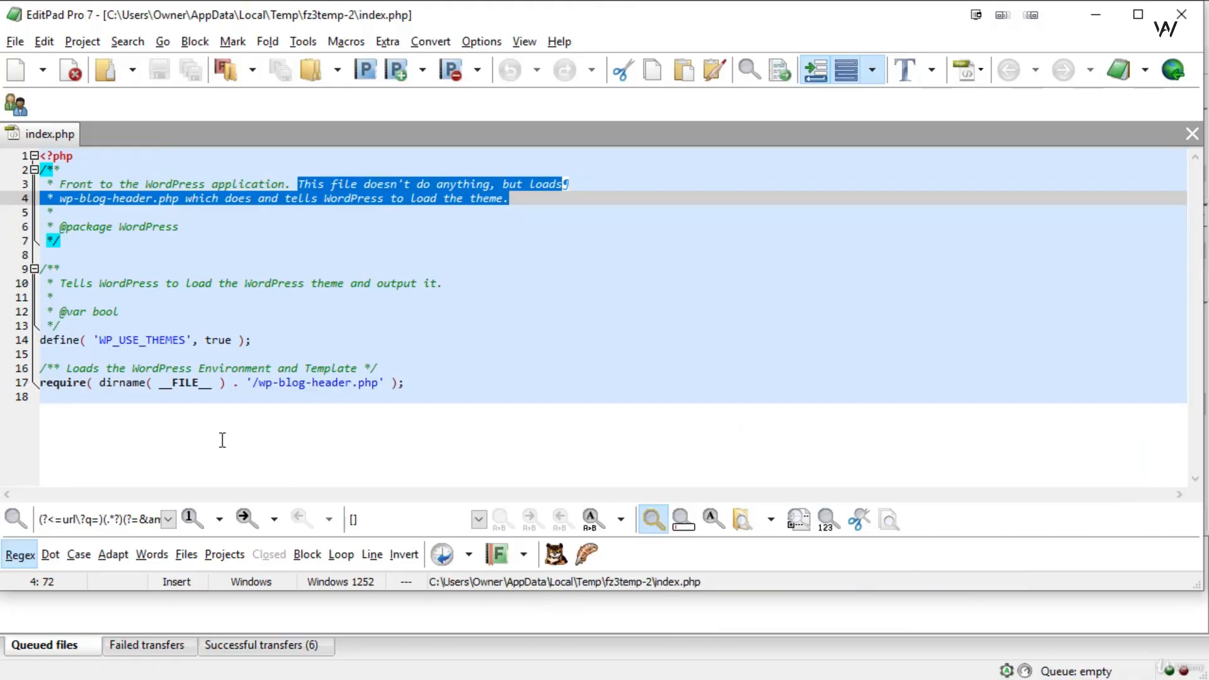
{"action": "left_click", "coordinate": [91, 240]}
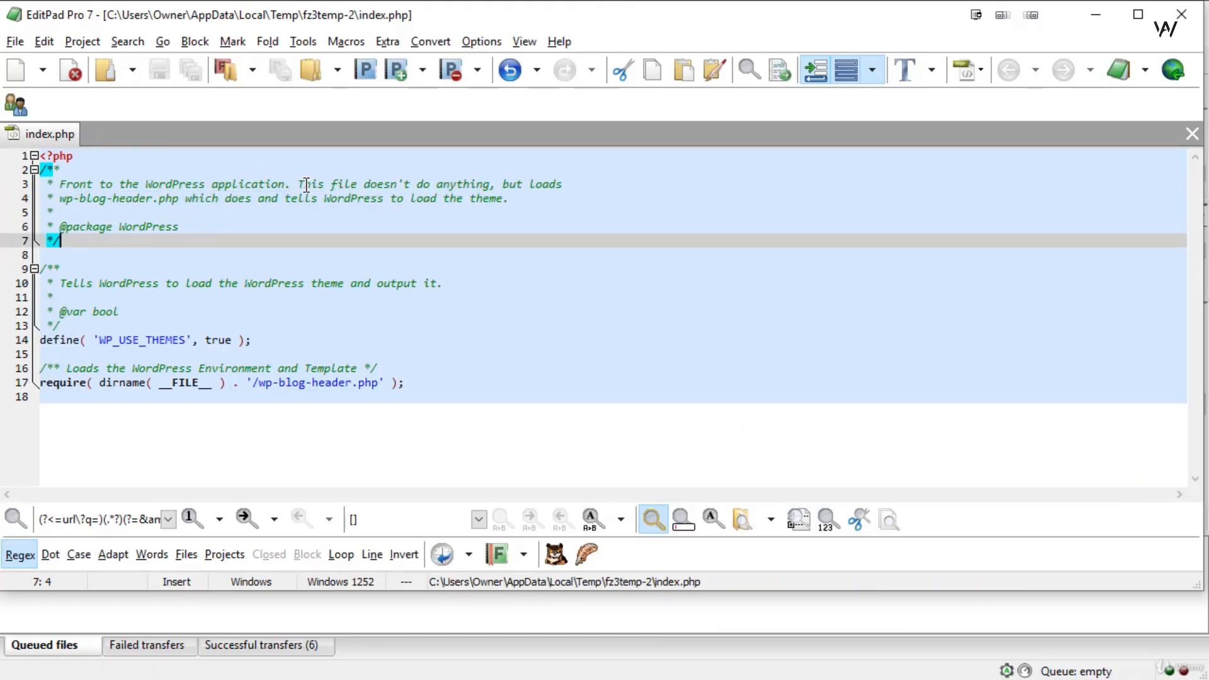
{"action": "left_click_drag", "start_coordinate": [310, 184], "coordinate": [548, 201]}
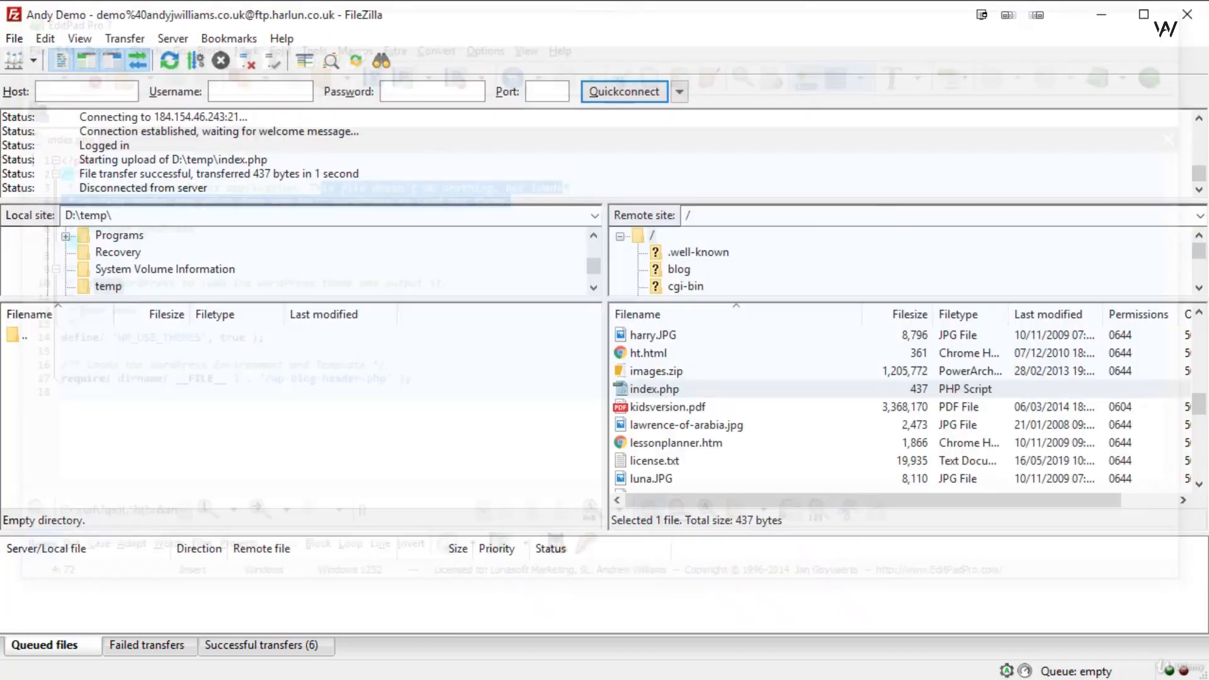
{"action": "left_click", "coordinate": [1181, 14]}
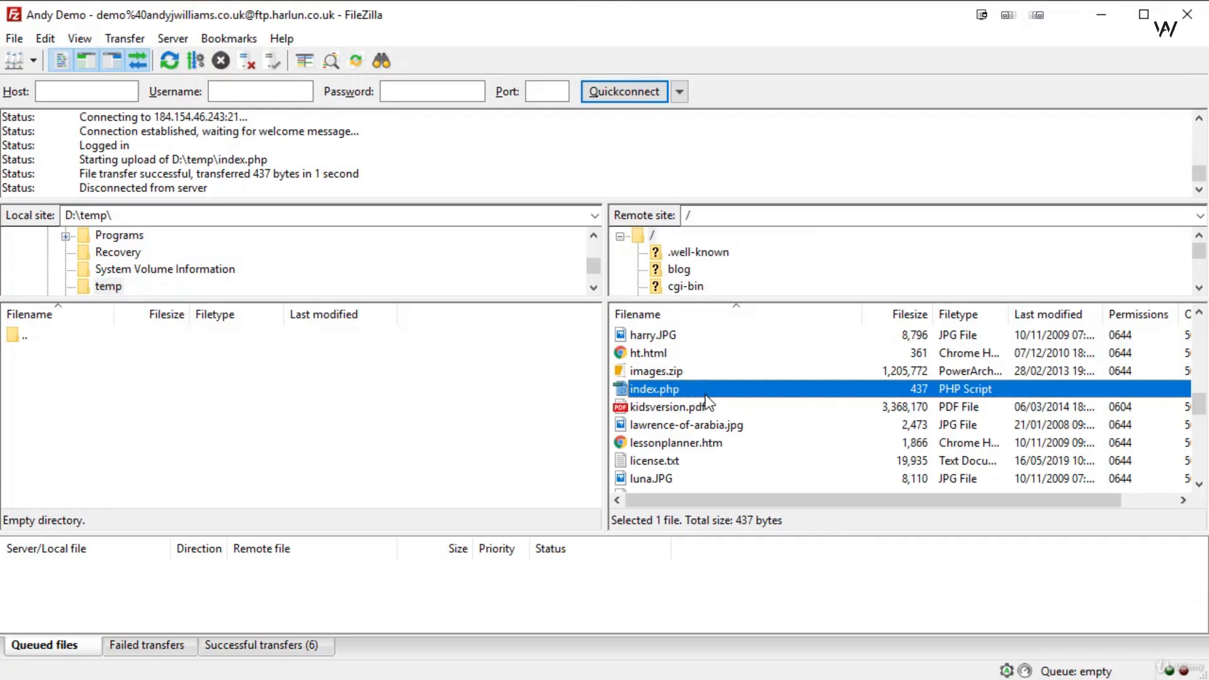
Step: Download index.php from the server into the local D:\temp folder and reload the site's homepage in the browser
{"action": "left_click_drag", "start_coordinate": [706, 395], "coordinate": [167, 388]}
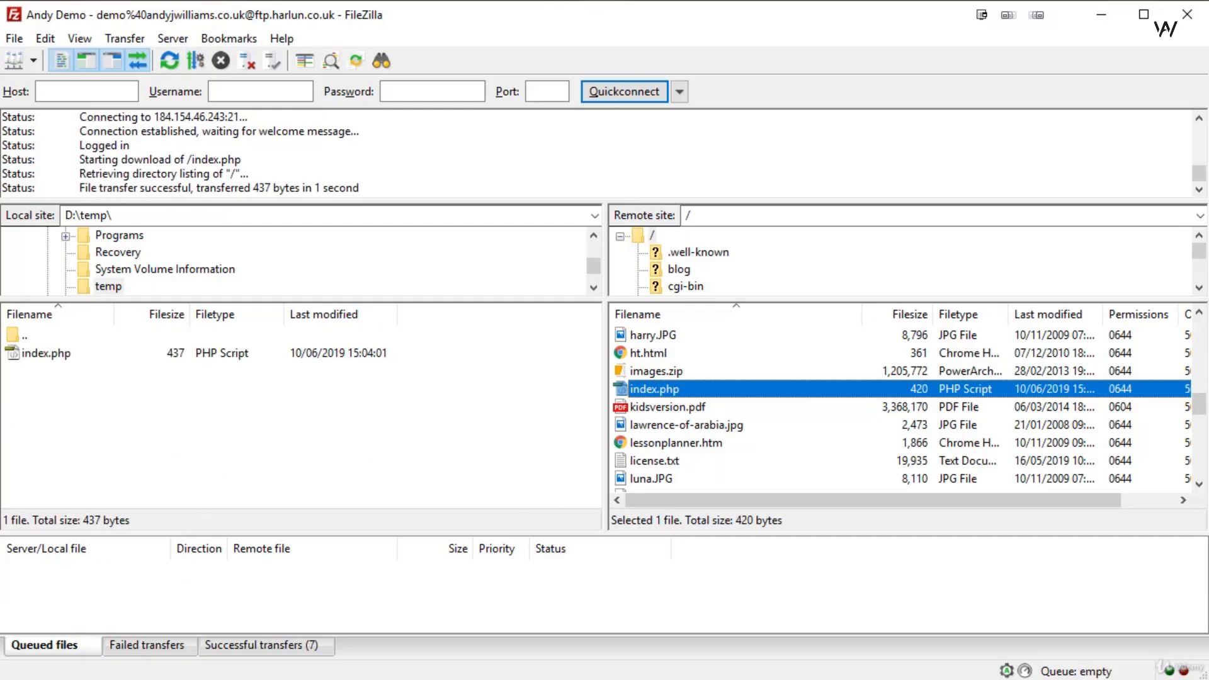
{"action": "left_click_drag", "start_coordinate": [441, 0], "coordinate": [502, 2]}
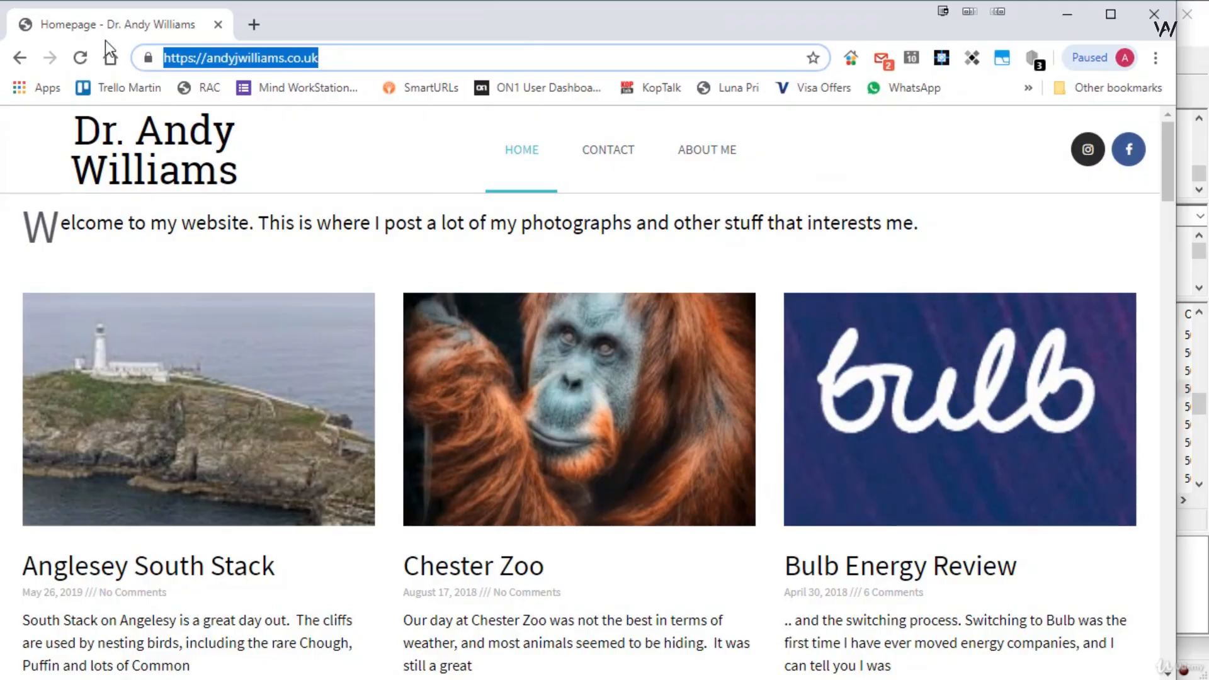
{"action": "left_click", "coordinate": [80, 58]}
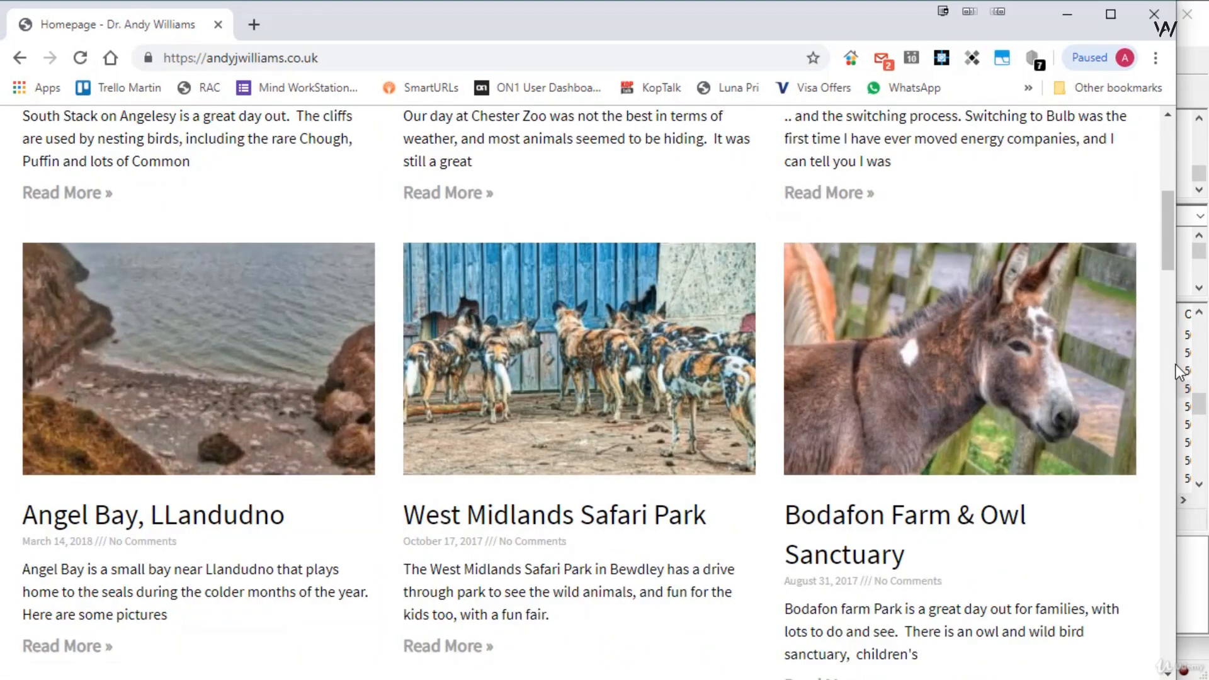
{"action": "left_click_drag", "start_coordinate": [1179, 371], "coordinate": [1205, 371]}
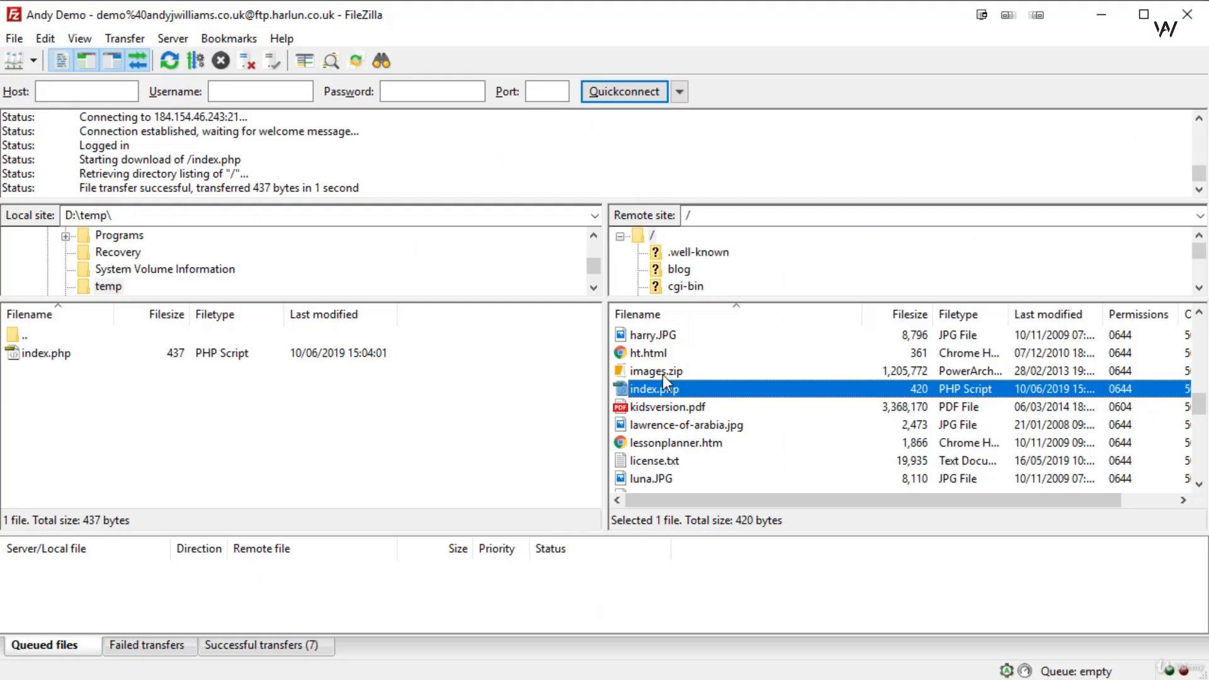
Step: Delete index.php from the remote server and reload the site's homepage in the browser to check the effect
{"action": "right_click", "coordinate": [662, 389]}
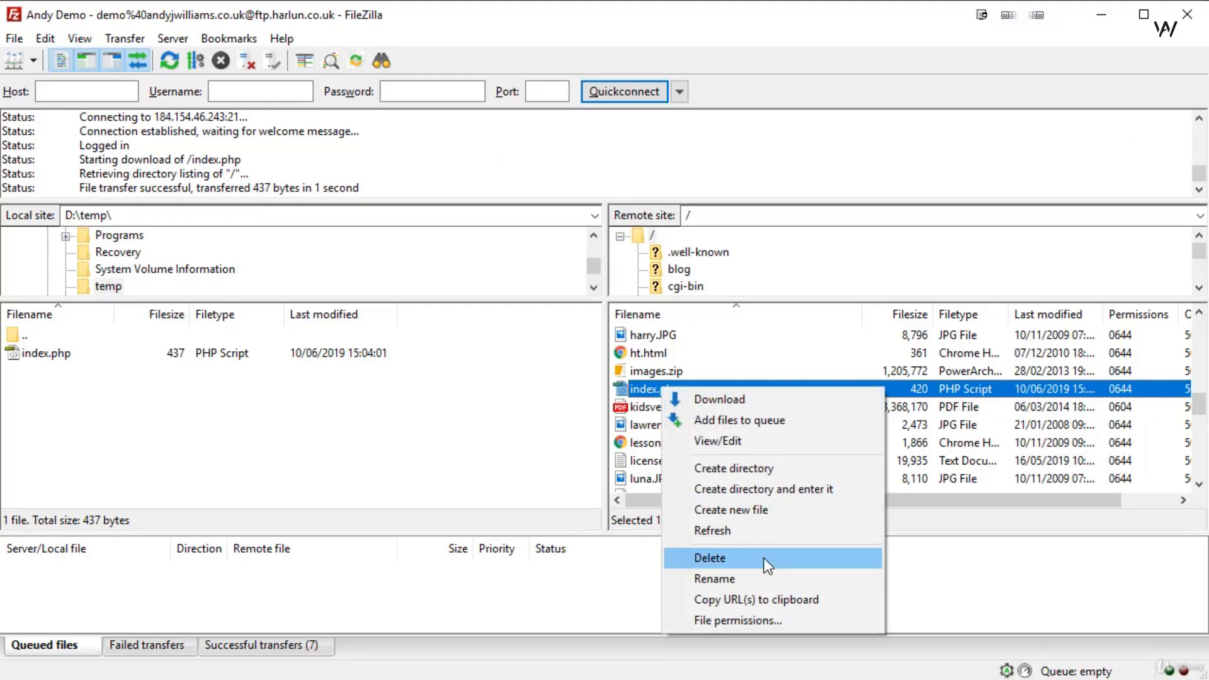
{"action": "left_click", "coordinate": [764, 558]}
{"action": "left_click", "coordinate": [649, 346]}
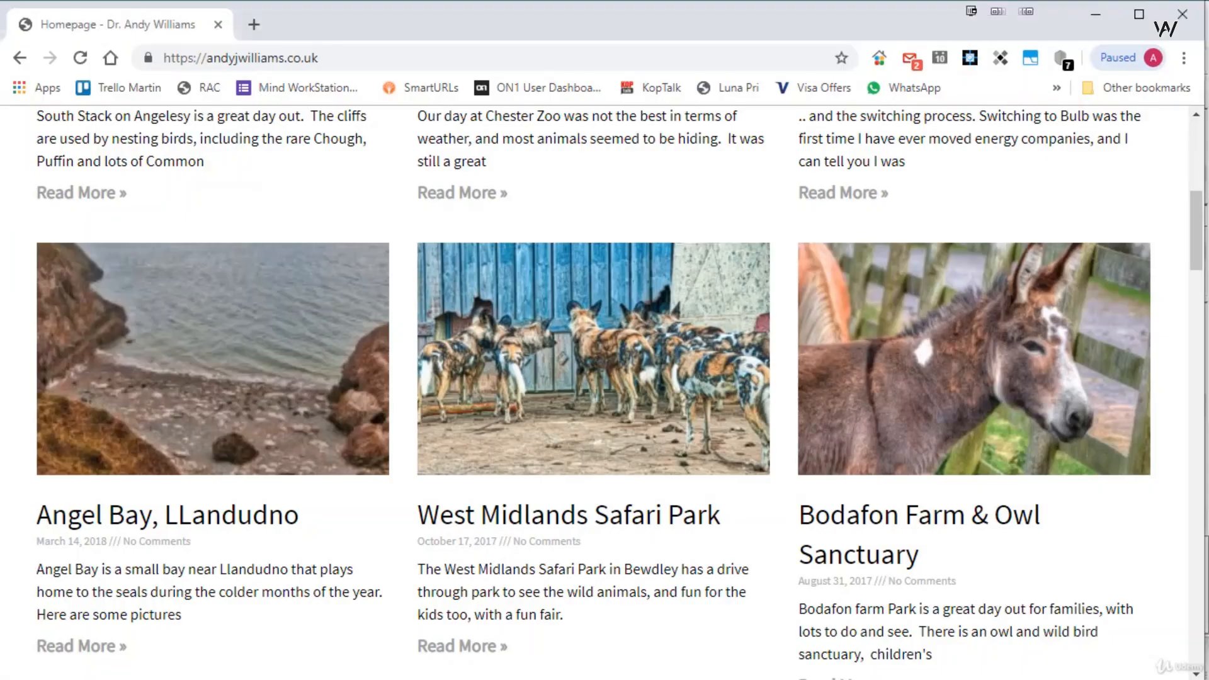
{"action": "left_click", "coordinate": [80, 57]}
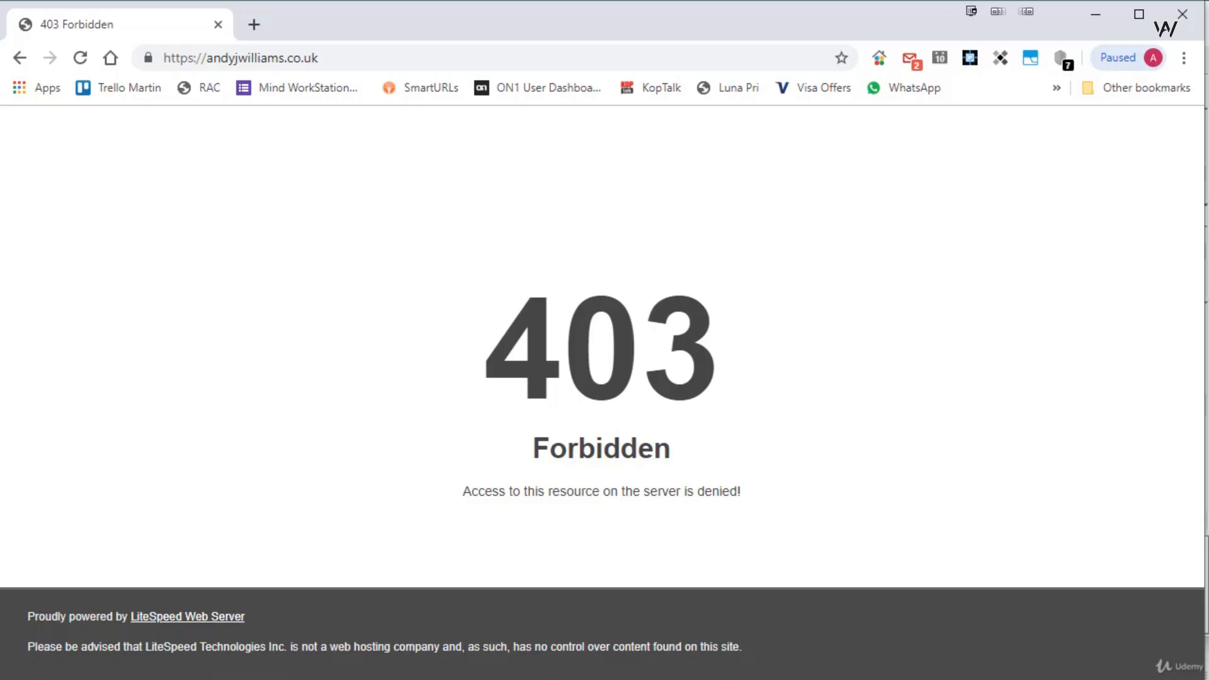
Step: Upload index.php from D:\temp back to the server's root folder and reload the homepage in the browser to check it
{"action": "key", "text": "alt+Tab"}
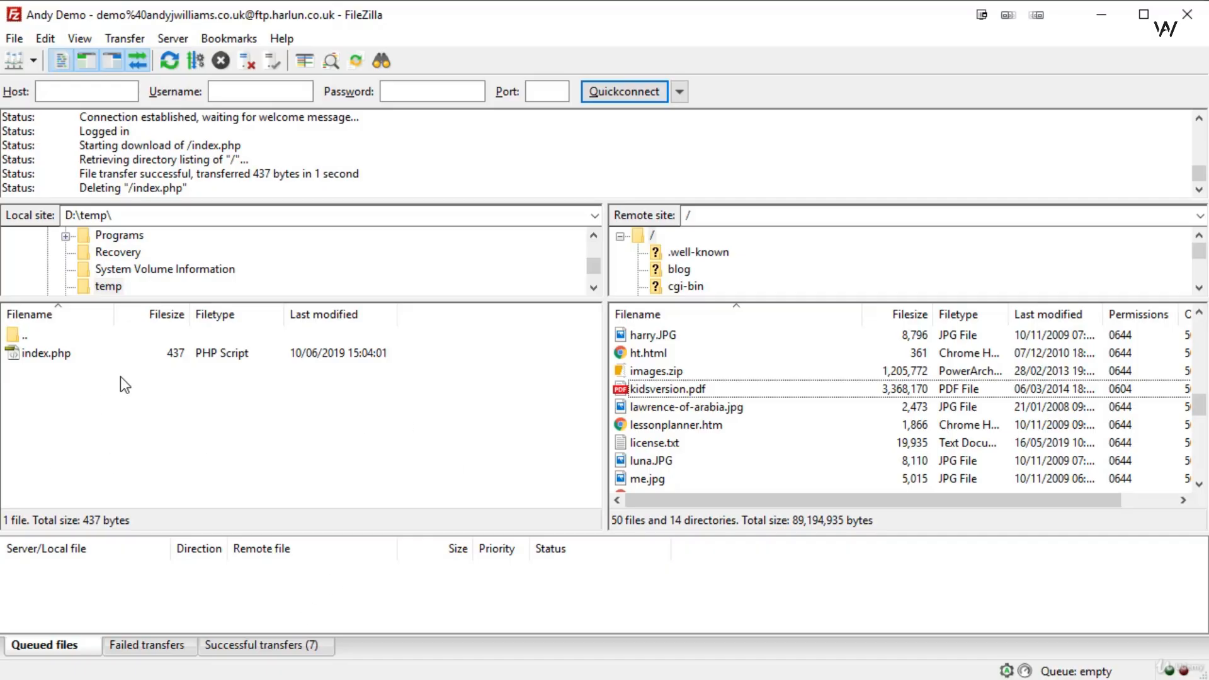
{"action": "left_click_drag", "start_coordinate": [53, 359], "coordinate": [840, 474]}
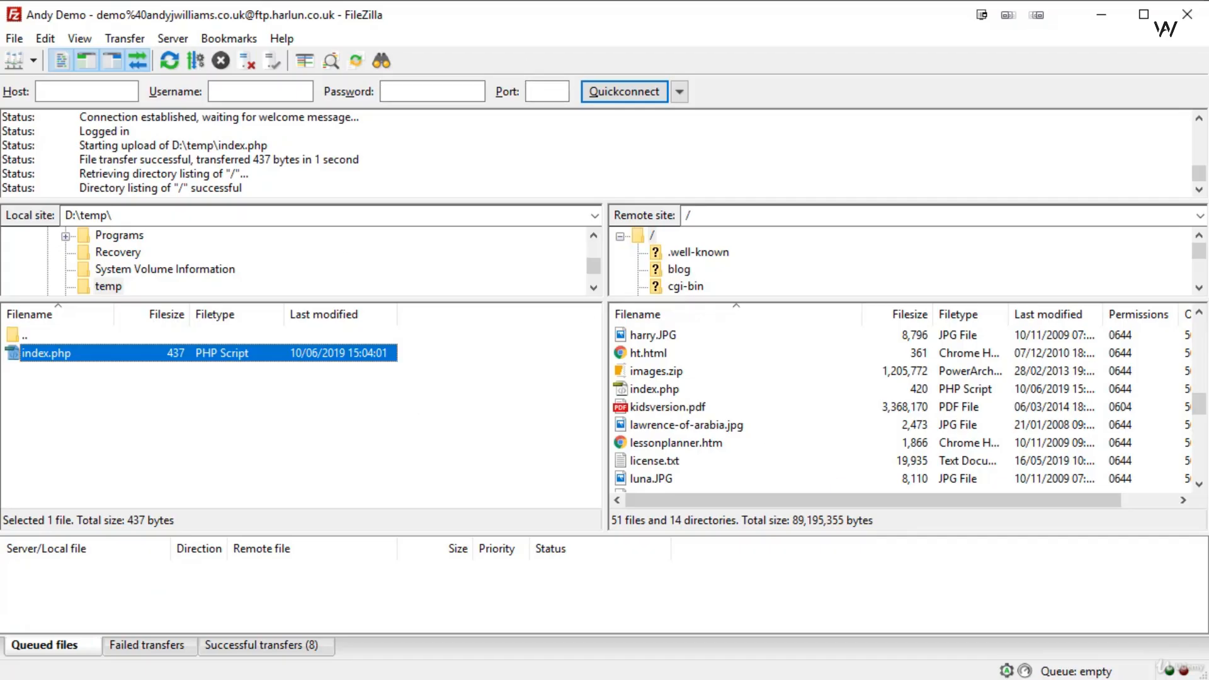
{"action": "key", "text": "alt+Tab"}
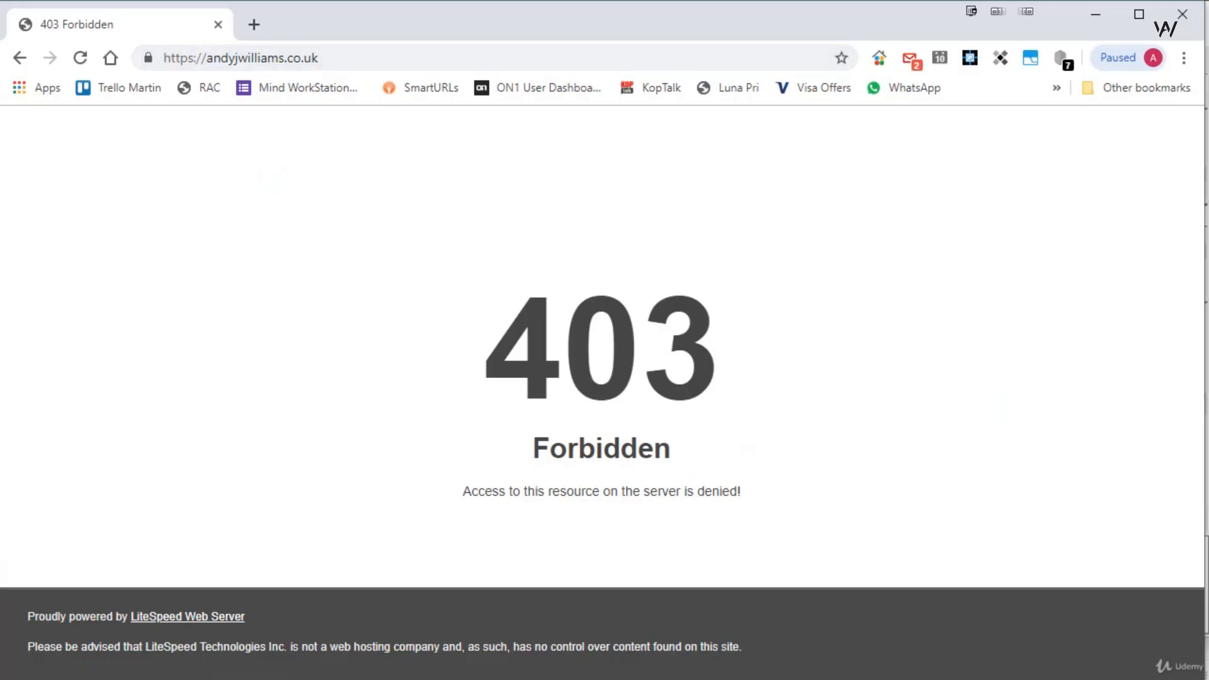
{"action": "left_click", "coordinate": [82, 60]}
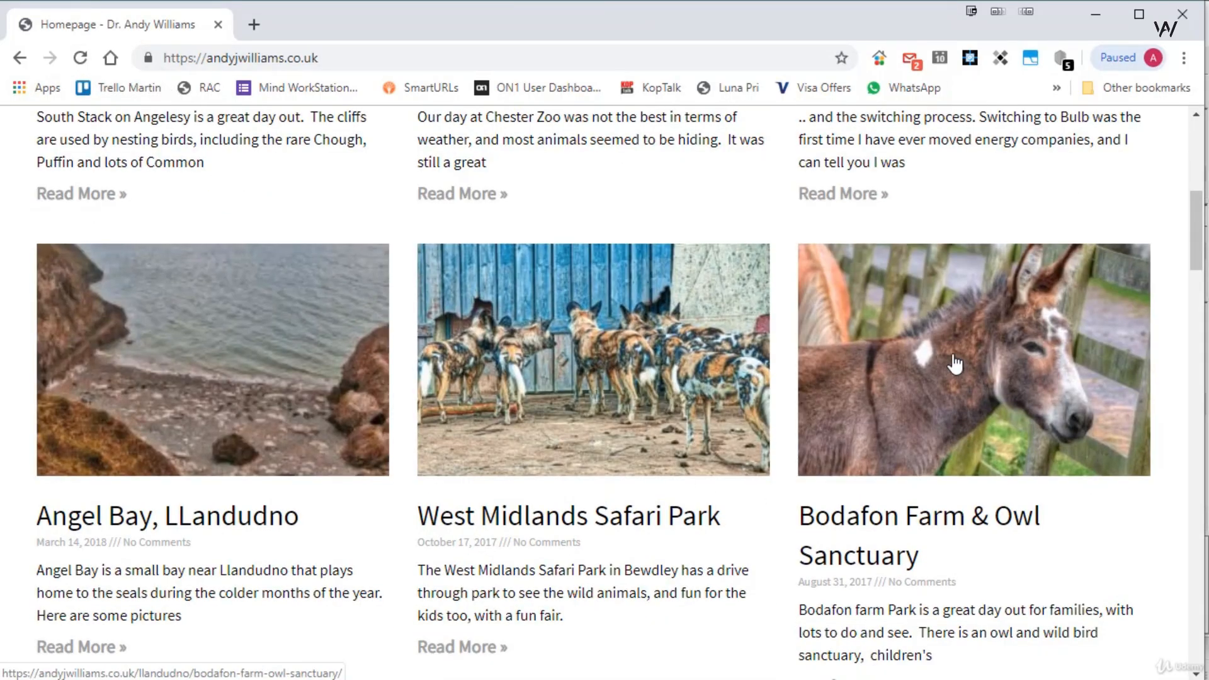
{"action": "scroll", "coordinate": [955, 364], "scroll_direction": "up", "scroll_amount": 7}
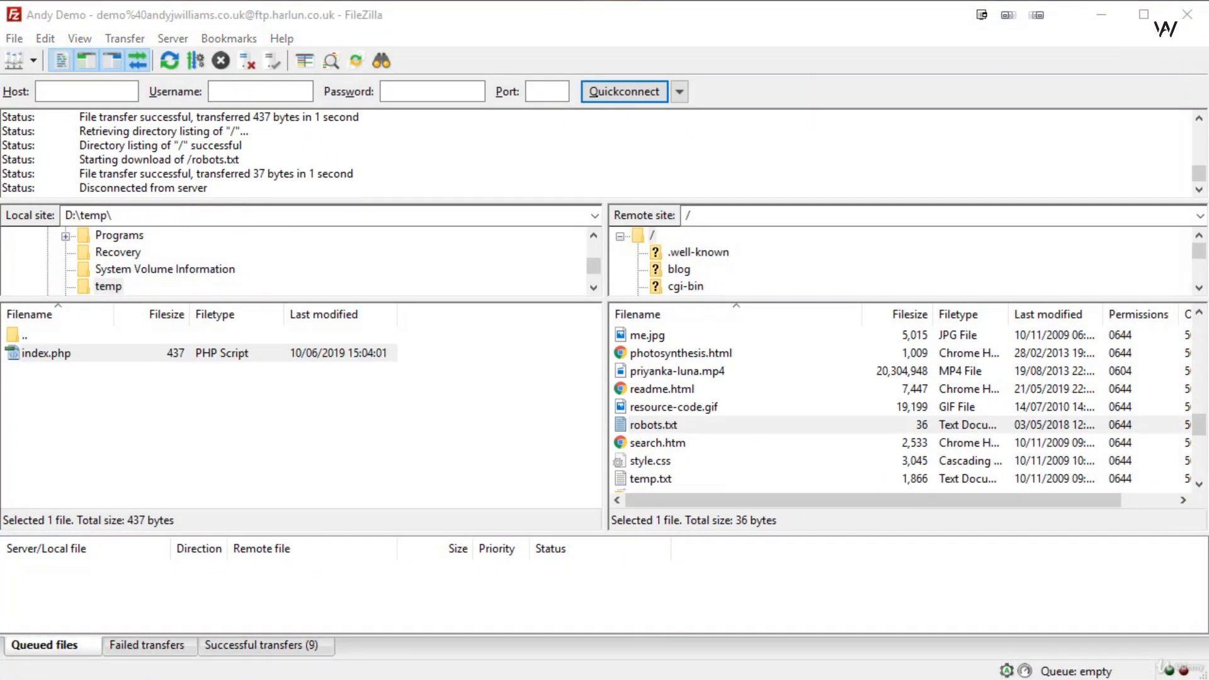
Step: Open the server's robots.txt for viewing by reopening its local copy
{"action": "right_click", "coordinate": [657, 423]}
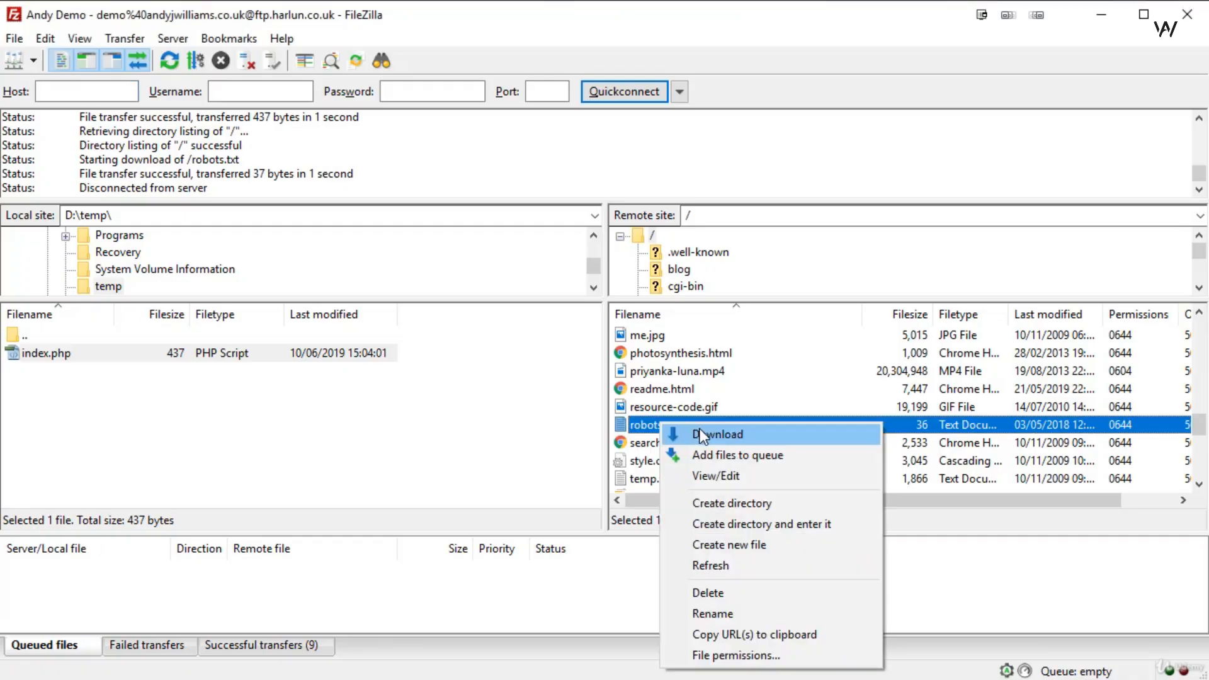
{"action": "left_click", "coordinate": [912, 424]}
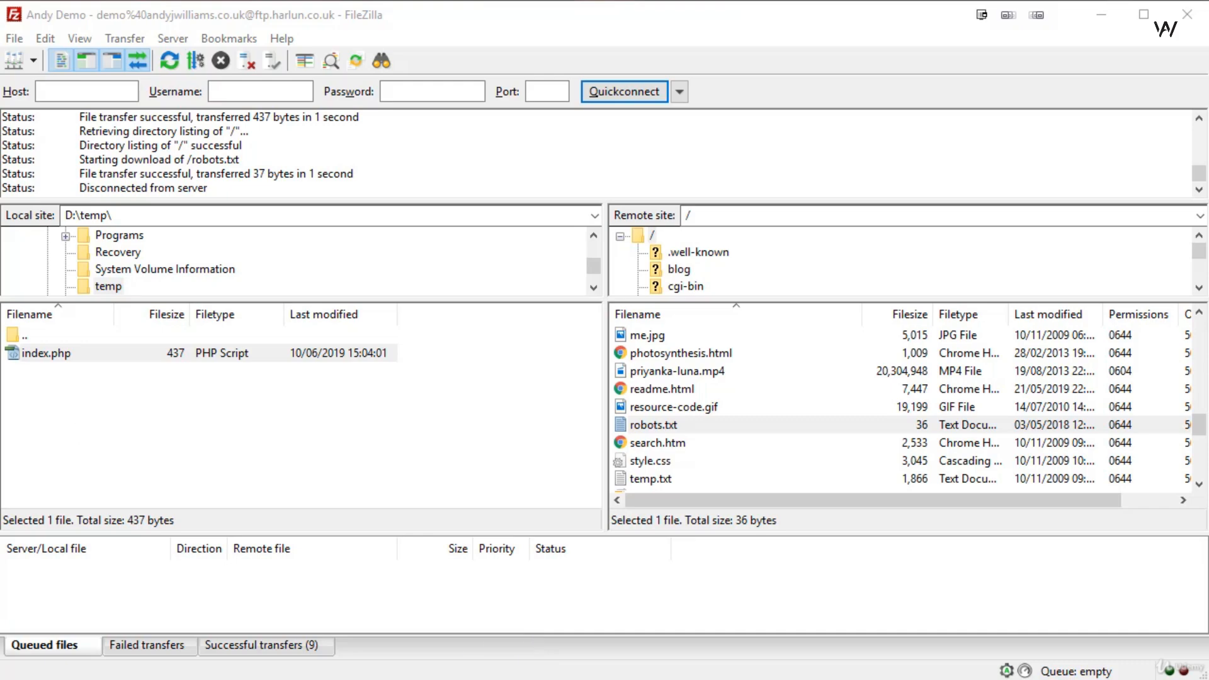
{"action": "right_click", "coordinate": [721, 432]}
{"action": "left_click", "coordinate": [773, 483]}
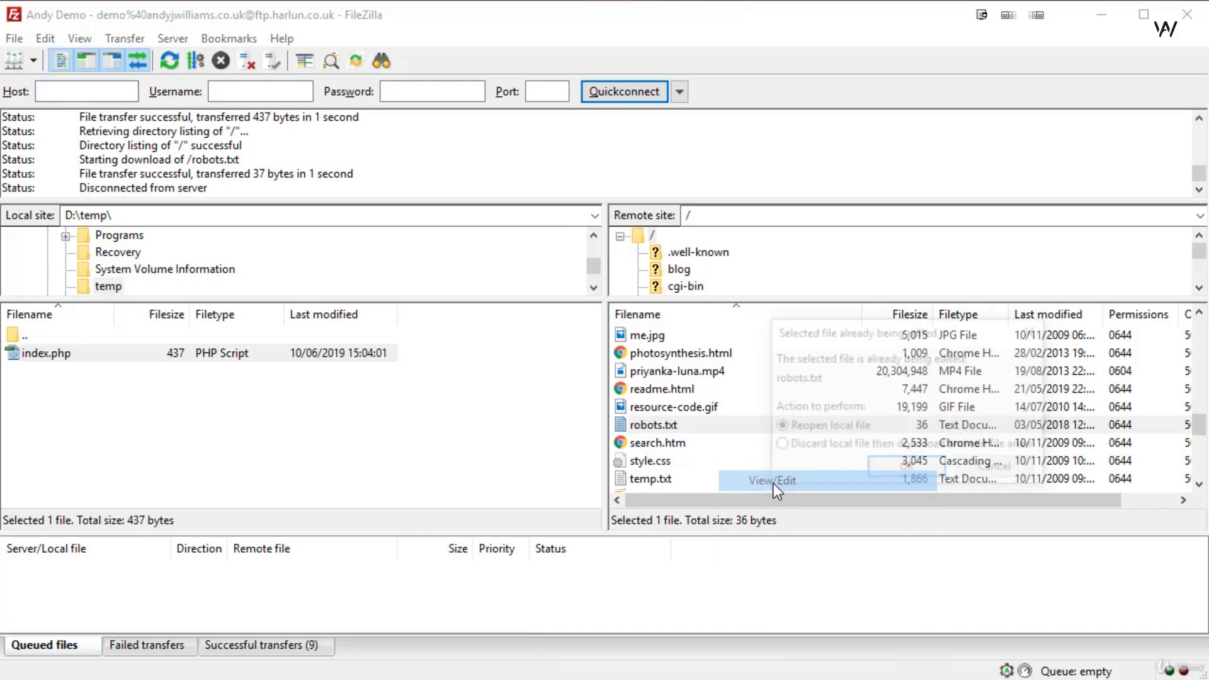
{"action": "left_click", "coordinate": [885, 466]}
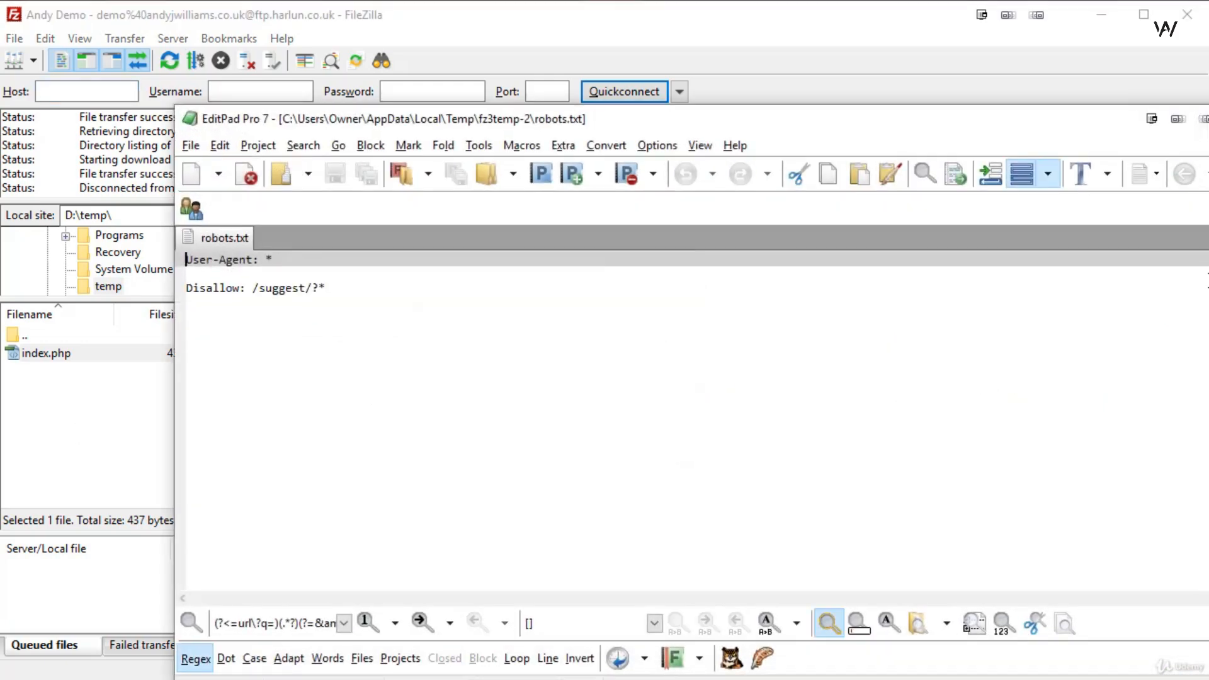
Step: Close robots.txt and bring the site's homepage briefly into view over the server's file listing
{"action": "key", "text": "alt+F4"}
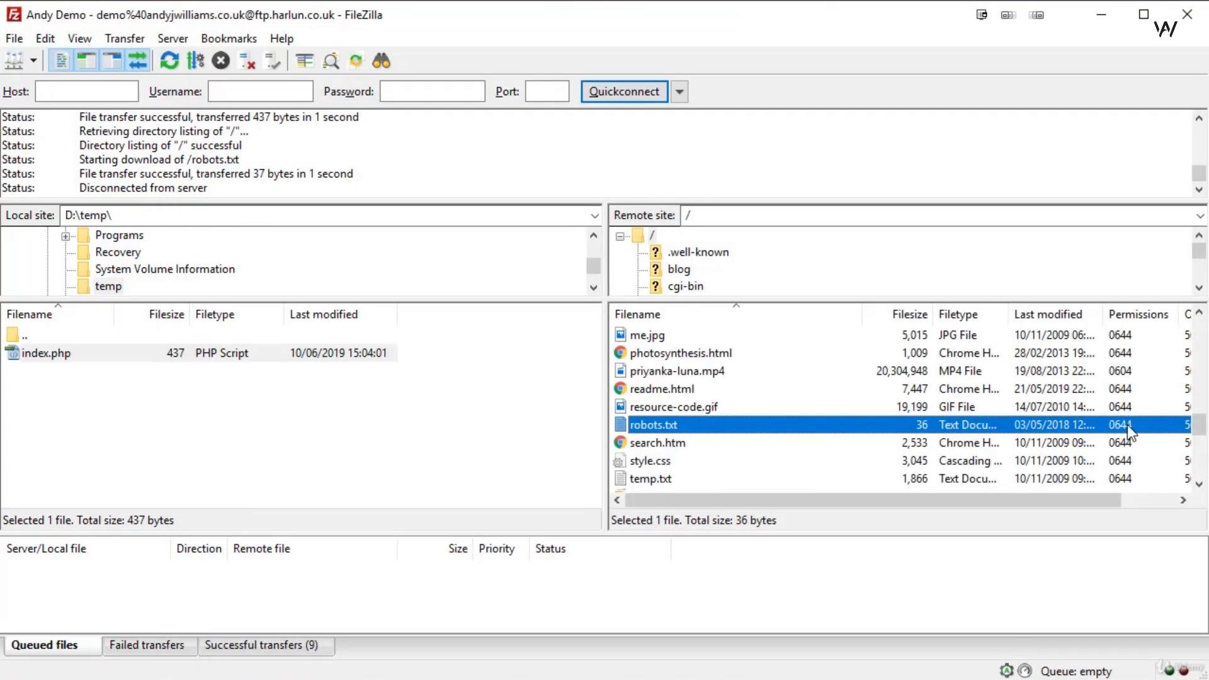
{"action": "scroll", "coordinate": [1127, 424], "scroll_direction": "down", "scroll_amount": 1}
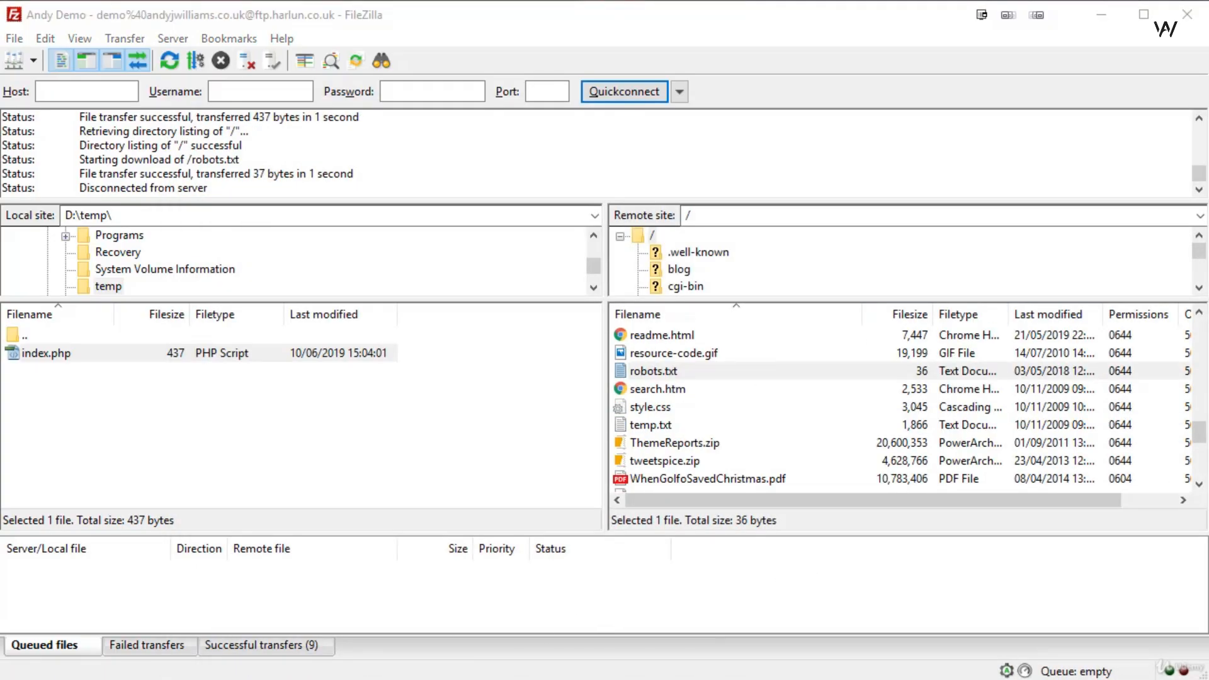
{"action": "left_click_drag", "start_coordinate": [1208, 140], "coordinate": [706, 135]}
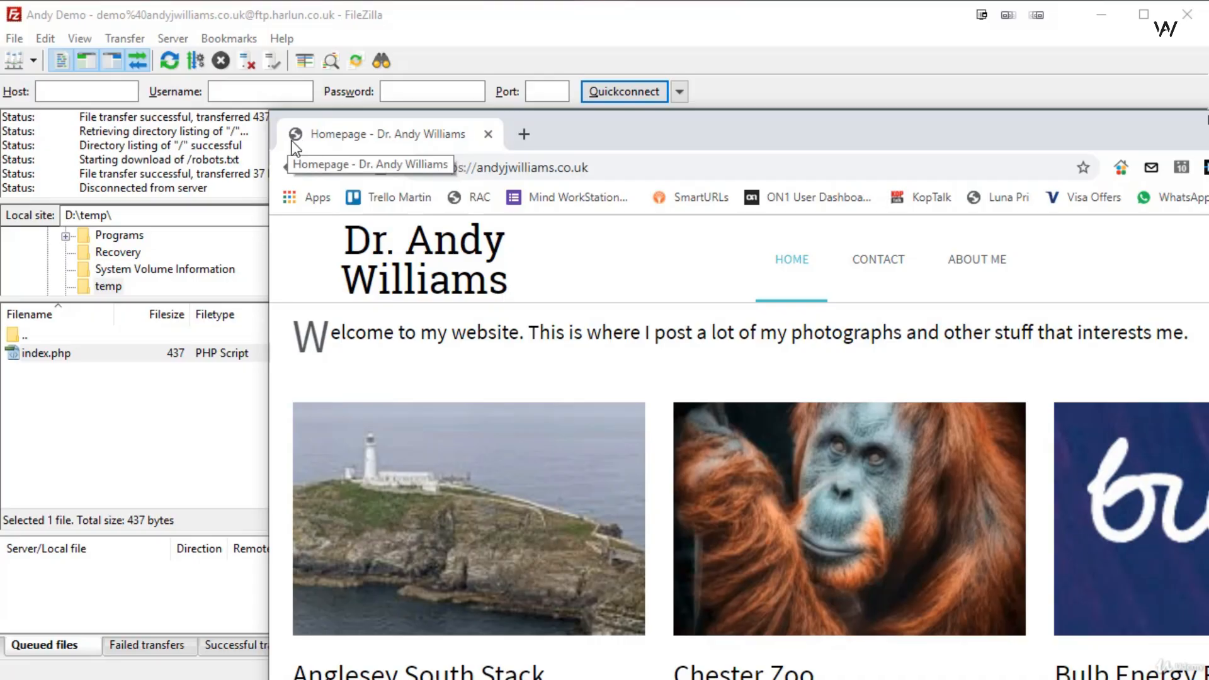
{"action": "left_click_drag", "start_coordinate": [662, 127], "coordinate": [1208, 132]}
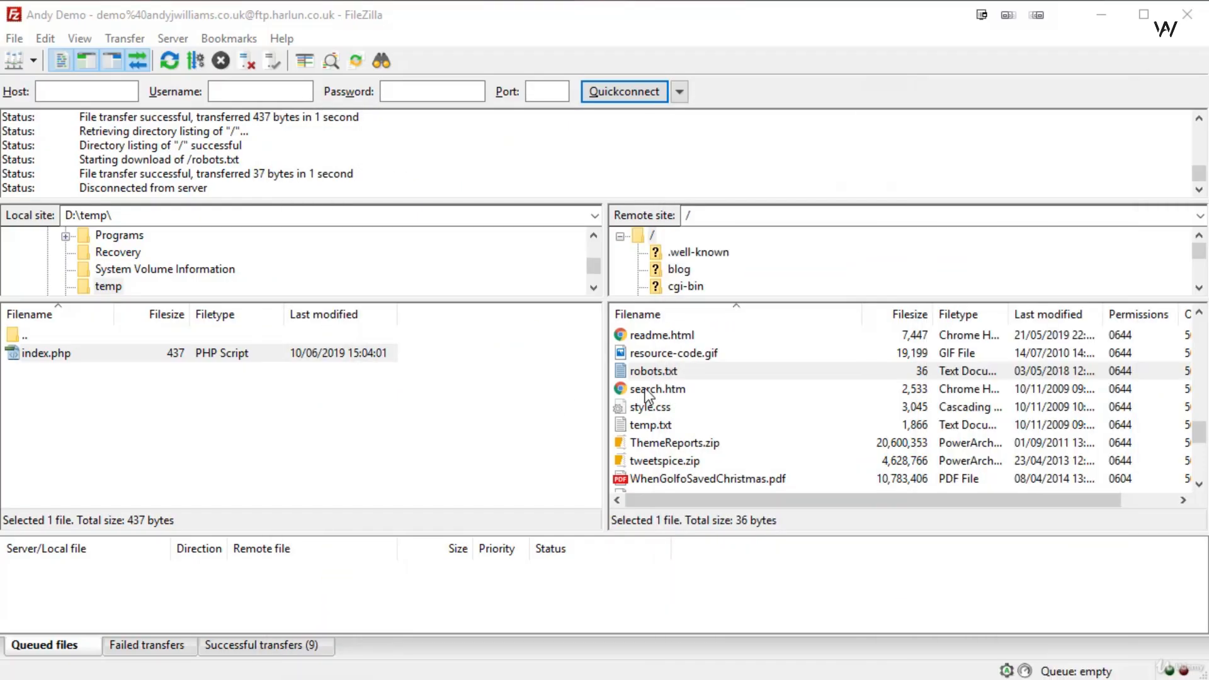
Step: Look back up through the server's root files past index.php and show the site's homepage again for comparison
{"action": "left_click", "coordinate": [1200, 313]}
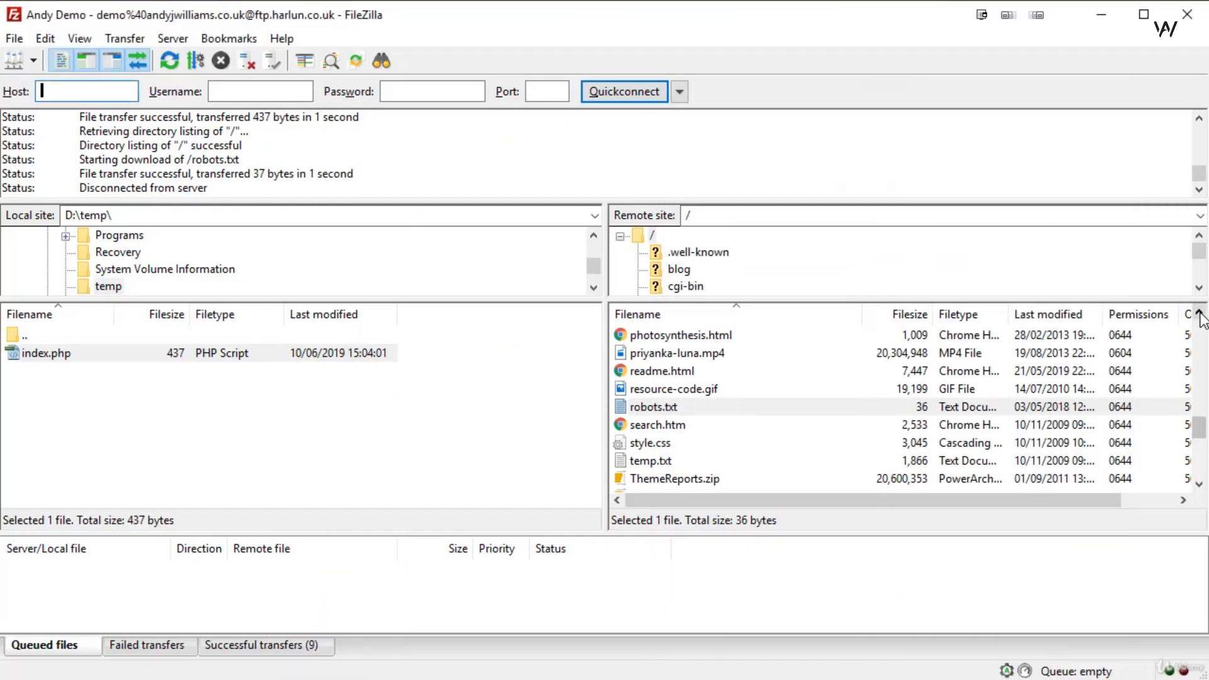
{"action": "left_click", "coordinate": [1200, 313]}
{"action": "left_click", "coordinate": [1200, 314]}
{"action": "left_click", "coordinate": [1199, 313]}
{"action": "left_click", "coordinate": [1200, 314]}
{"action": "left_click", "coordinate": [1199, 313]}
{"action": "left_click", "coordinate": [1200, 314]}
{"action": "left_click", "coordinate": [1200, 314]}
{"action": "left_click", "coordinate": [1200, 314]}
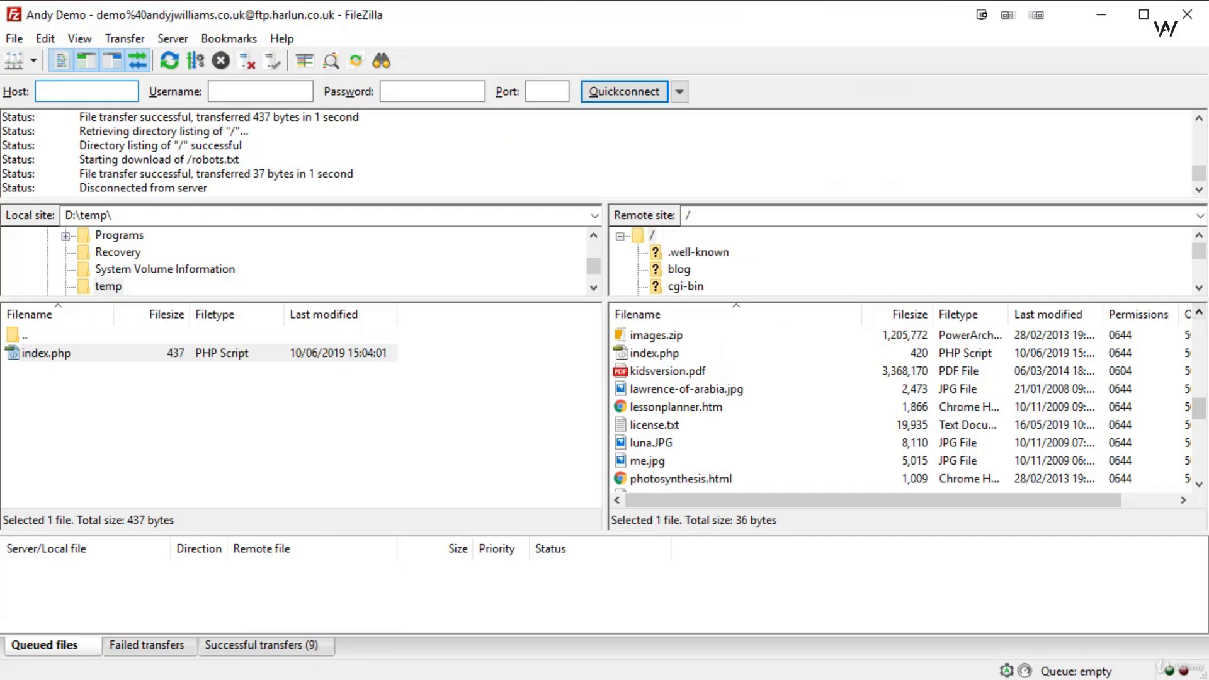
{"action": "left_click_drag", "start_coordinate": [1208, 132], "coordinate": [851, 213]}
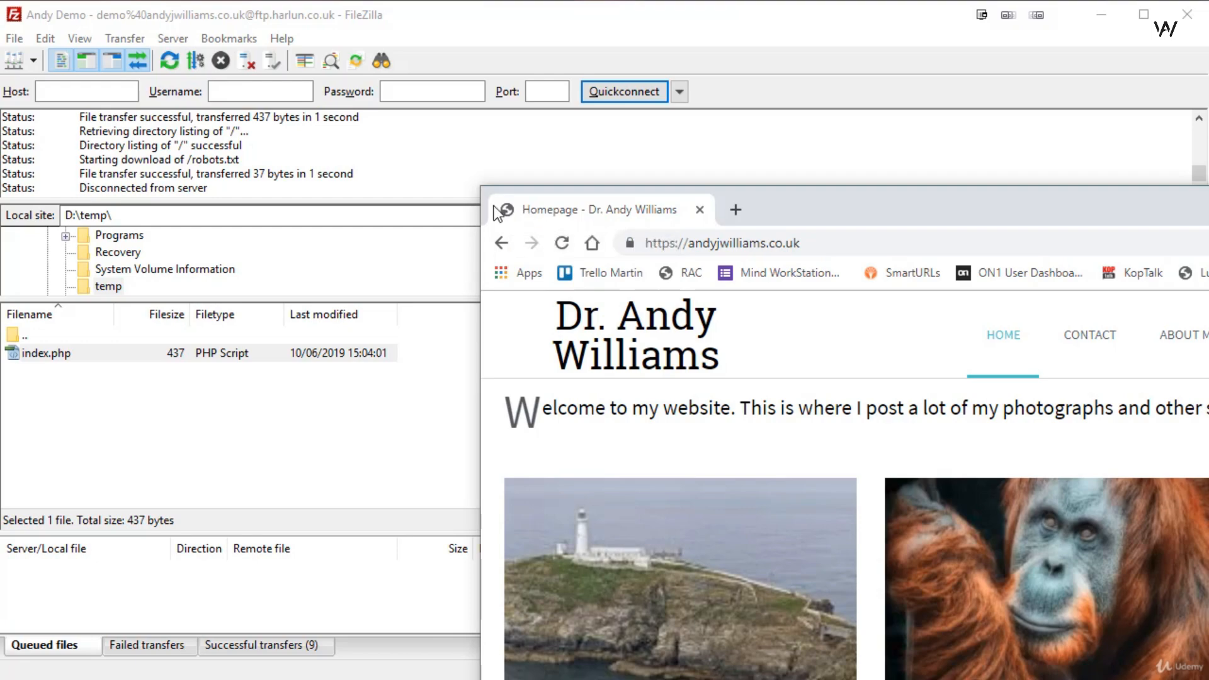
{"action": "left_click_drag", "start_coordinate": [842, 202], "coordinate": [1208, 226]}
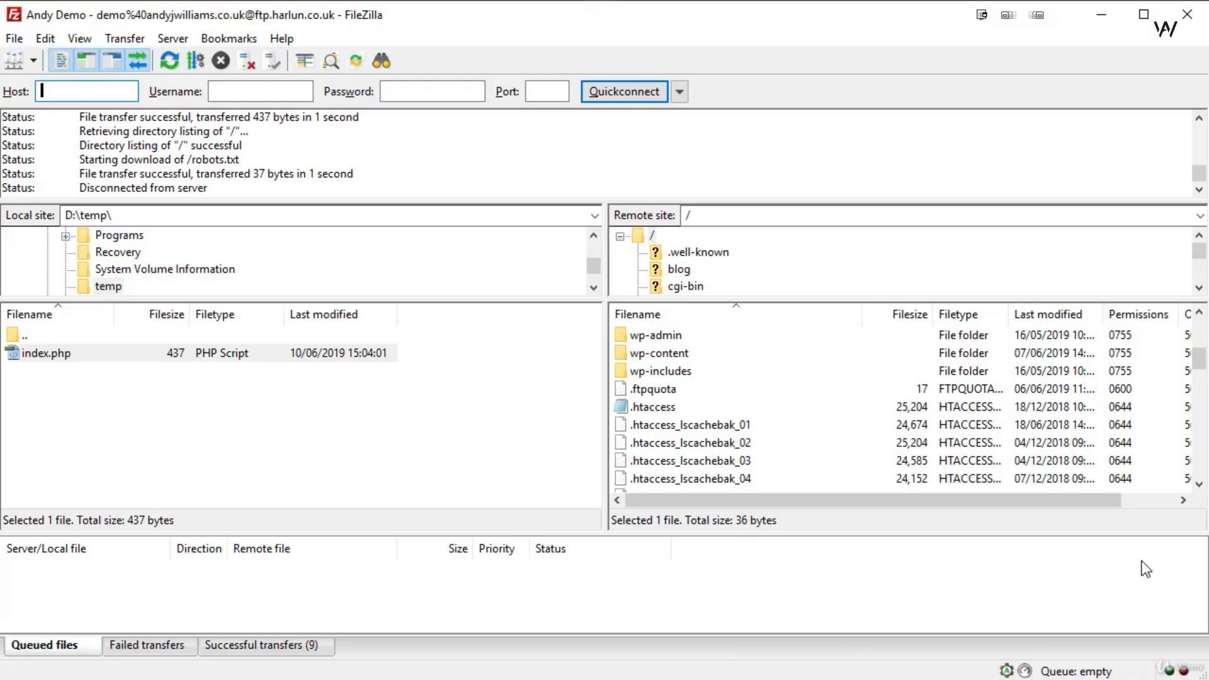
Step: Survey the root's WordPress PHP files down to xmlrpc.php and point out the wp-admin, wp-content and wp-includes folders
{"action": "left_click_drag", "start_coordinate": [1199, 362], "coordinate": [1201, 473]}
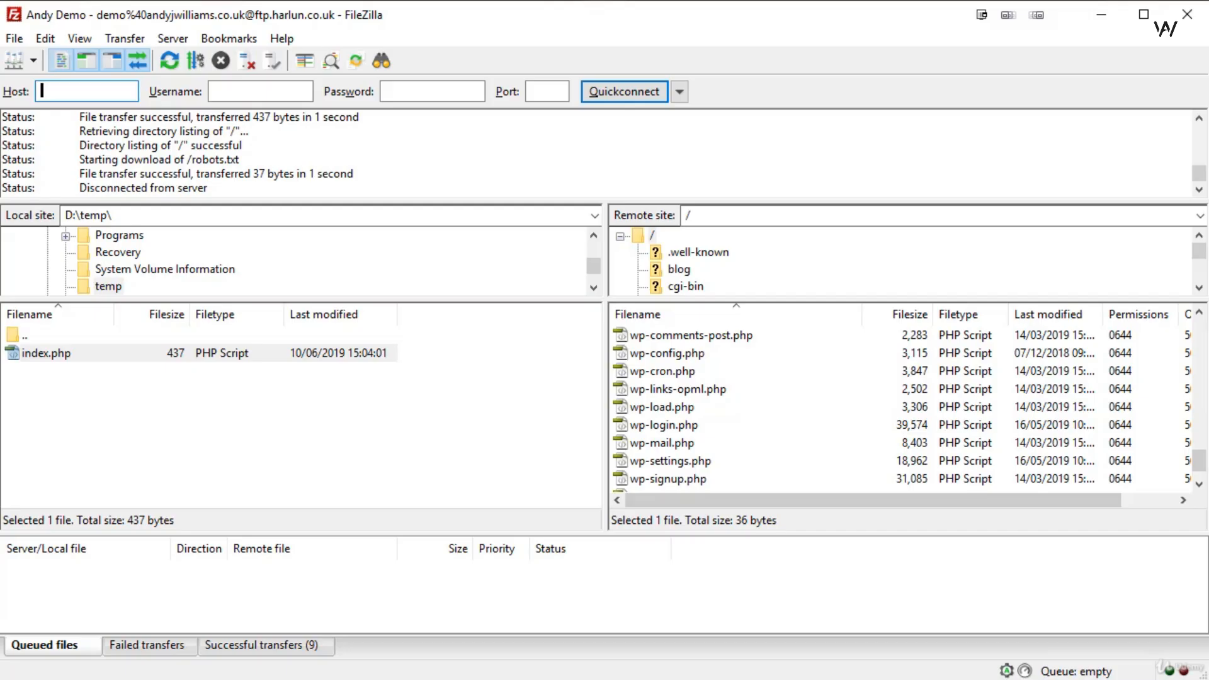
{"action": "left_click_drag", "start_coordinate": [1199, 463], "coordinate": [1201, 474]}
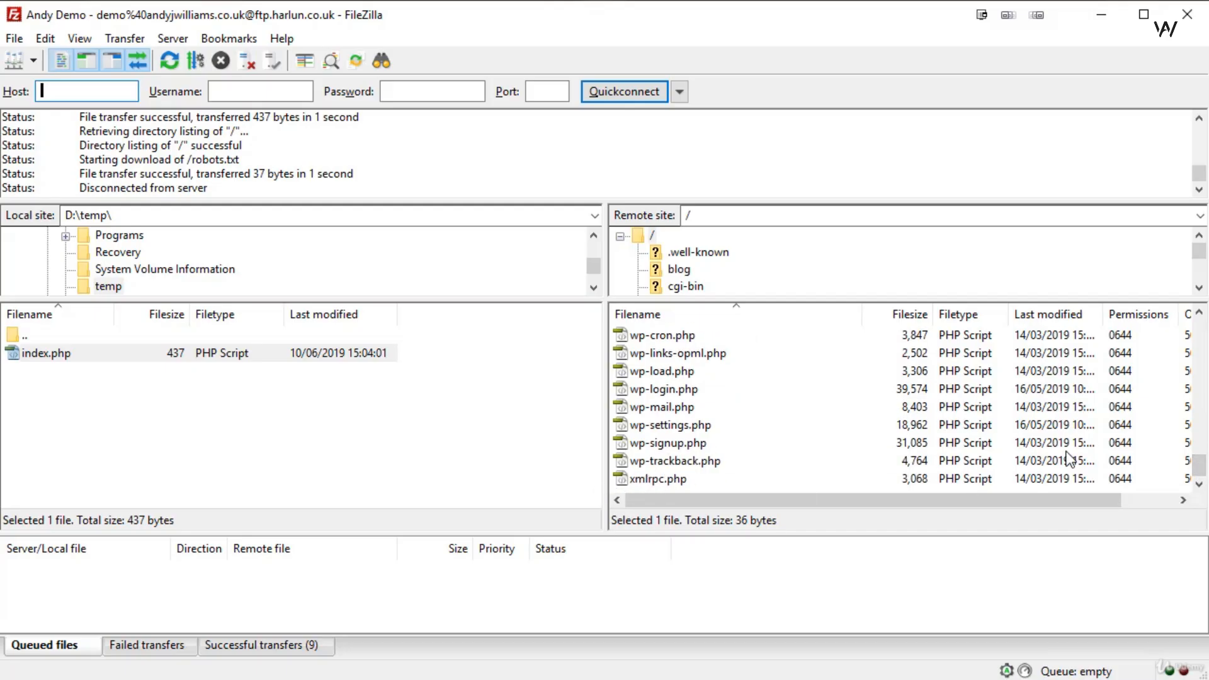
{"action": "left_click_drag", "start_coordinate": [1199, 466], "coordinate": [1202, 356]}
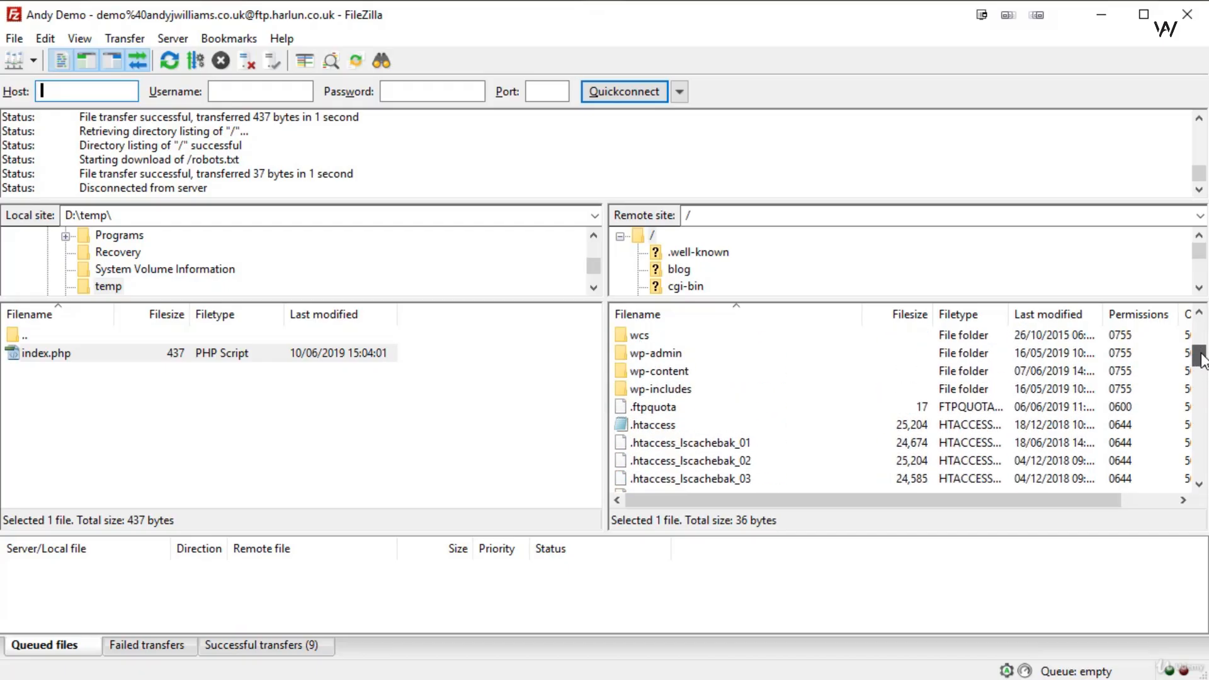
{"action": "left_click", "coordinate": [678, 354]}
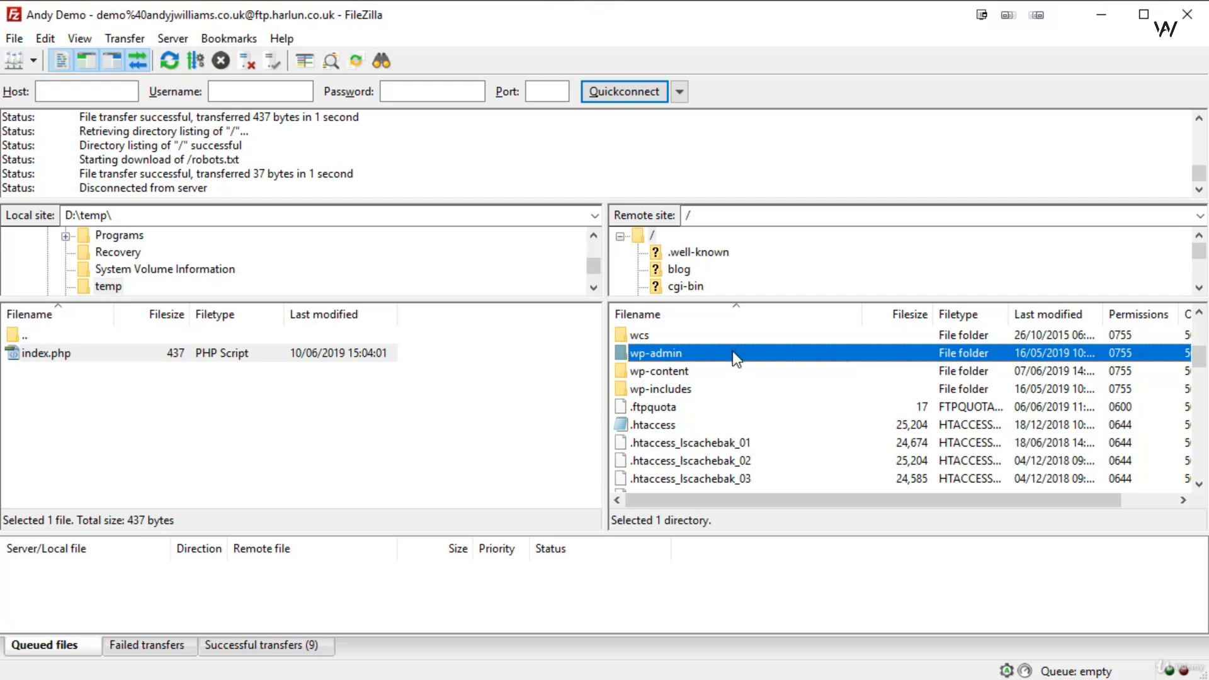
{"action": "left_click", "coordinate": [663, 372]}
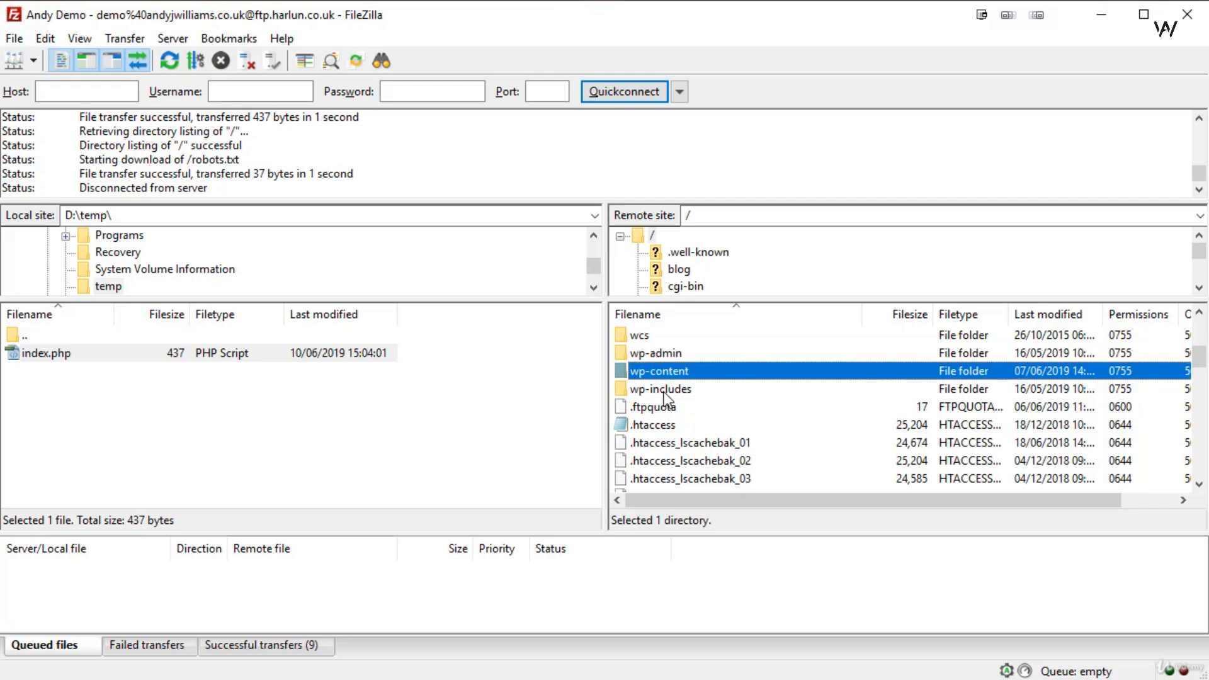
{"action": "left_click", "coordinate": [663, 390]}
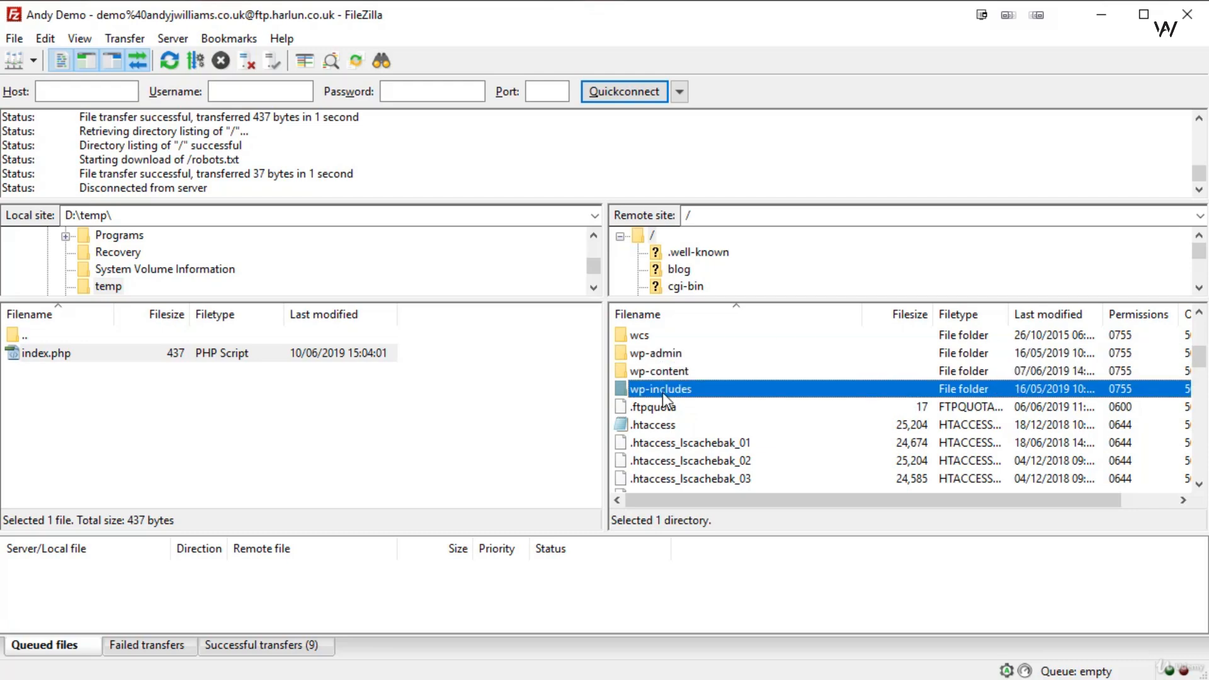
{"action": "left_click", "coordinate": [655, 357]}
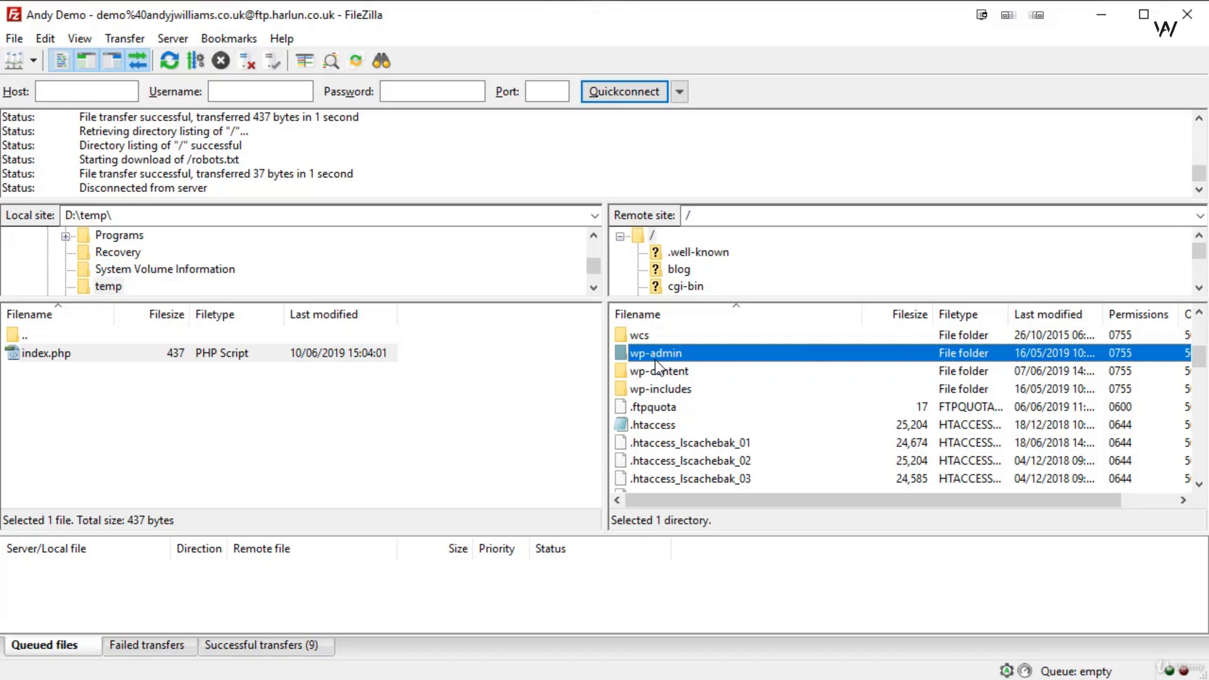
Step: Open the wp-admin folder on the server and examine its first PHP files, singling out comment.php
{"action": "double_click", "coordinate": [655, 360]}
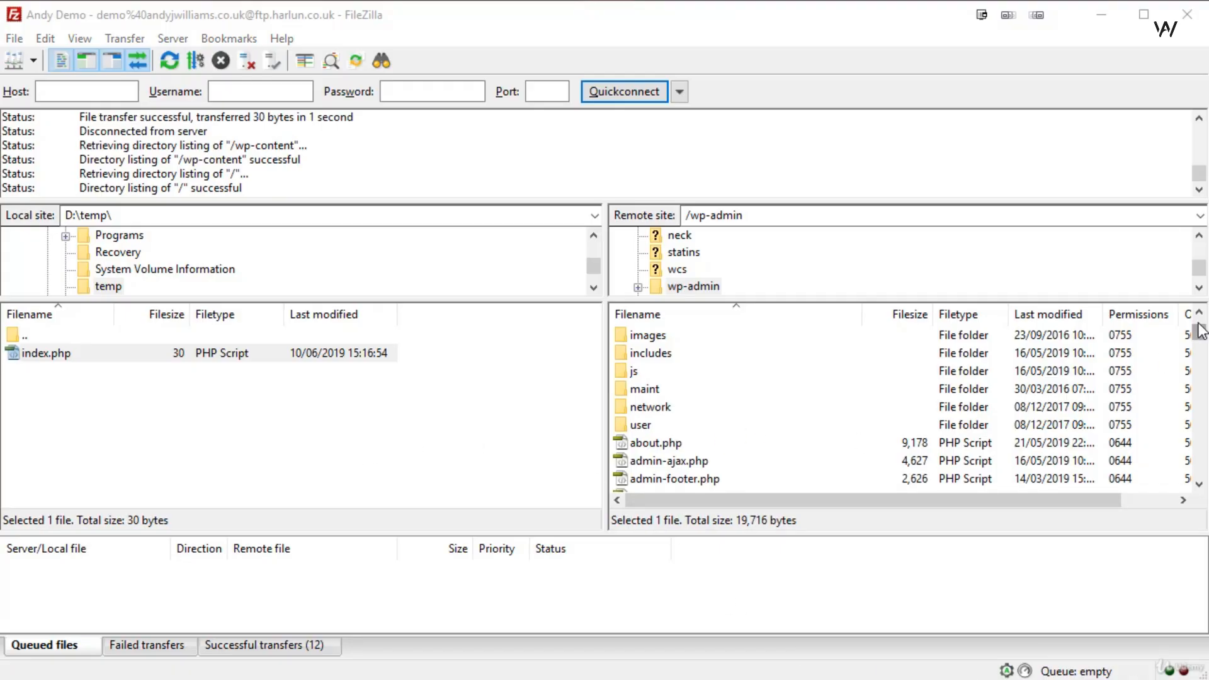
{"action": "left_click_drag", "start_coordinate": [1200, 335], "coordinate": [1202, 344]}
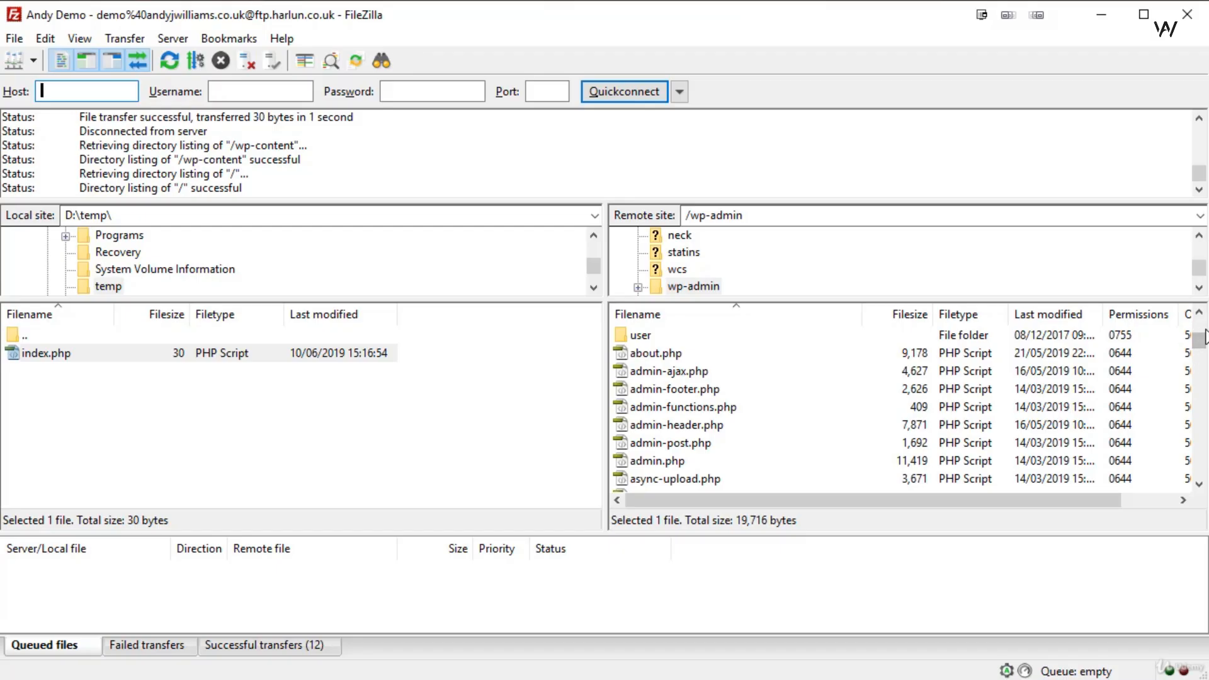
{"action": "left_click_drag", "start_coordinate": [1200, 351], "coordinate": [1200, 357]}
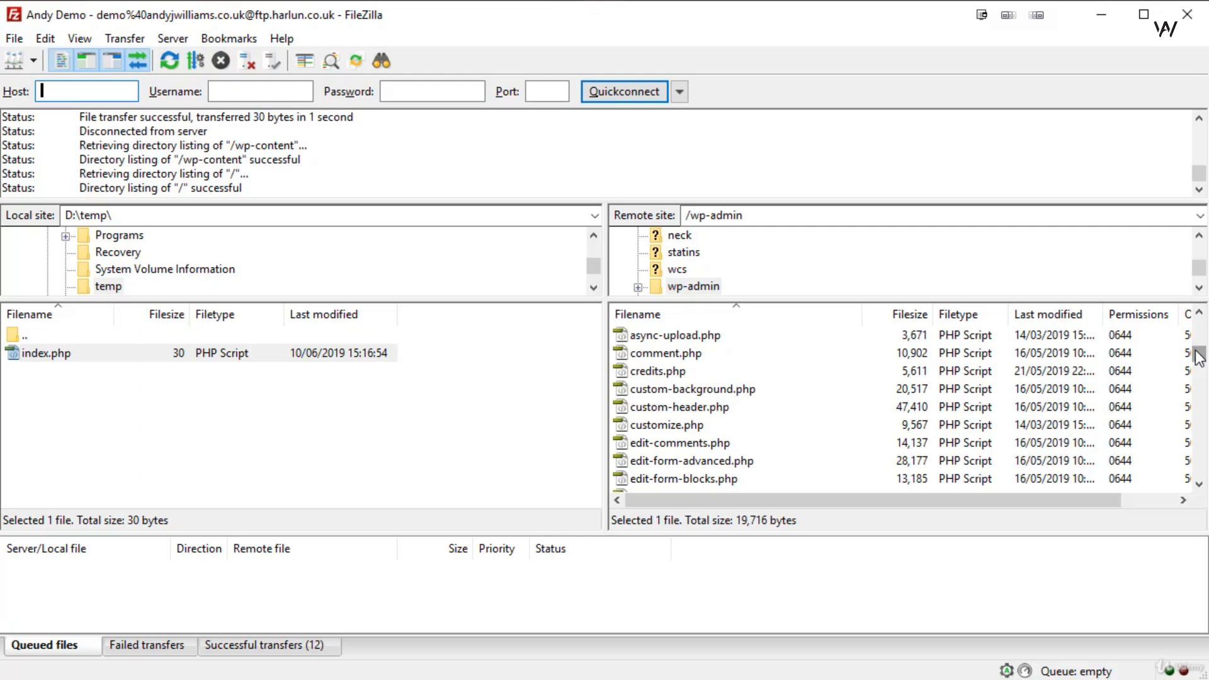
{"action": "left_click", "coordinate": [679, 357]}
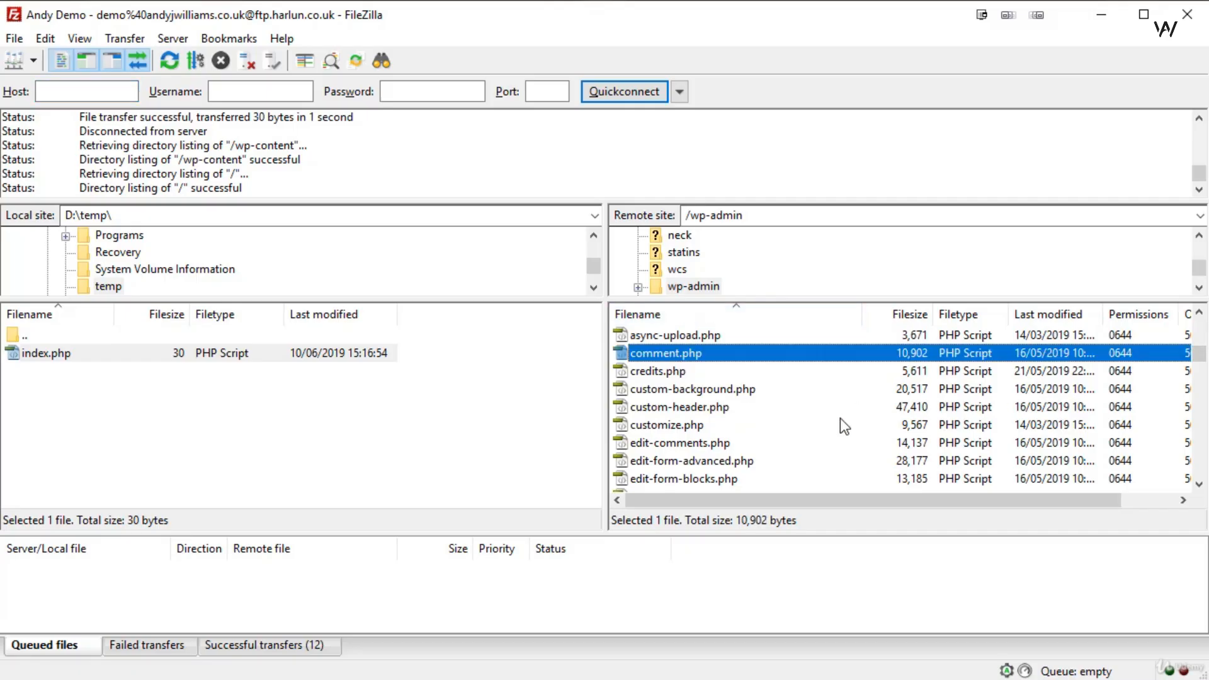
Step: Examine the media and menu files in wp-admin, including media.php, media-upload.php, media-new.php, menu-header.php and menu.php
{"action": "scroll", "coordinate": [840, 418], "scroll_direction": "down", "scroll_amount": 5}
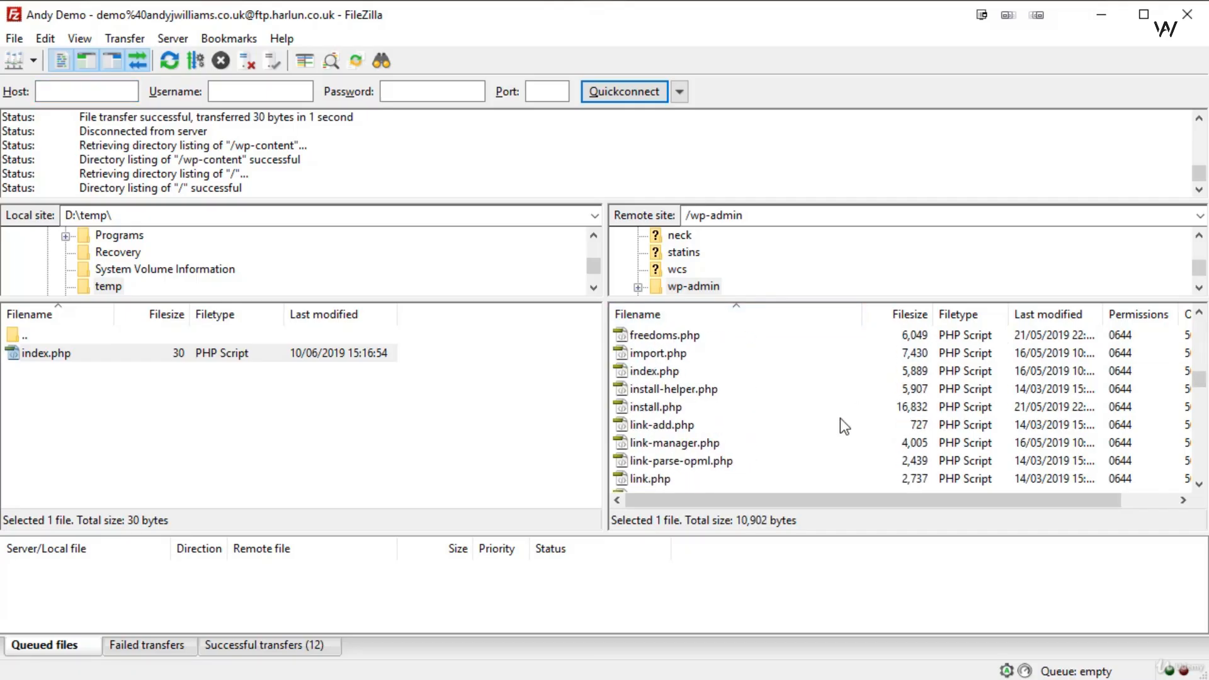
{"action": "scroll", "coordinate": [840, 418], "scroll_direction": "down", "scroll_amount": 3}
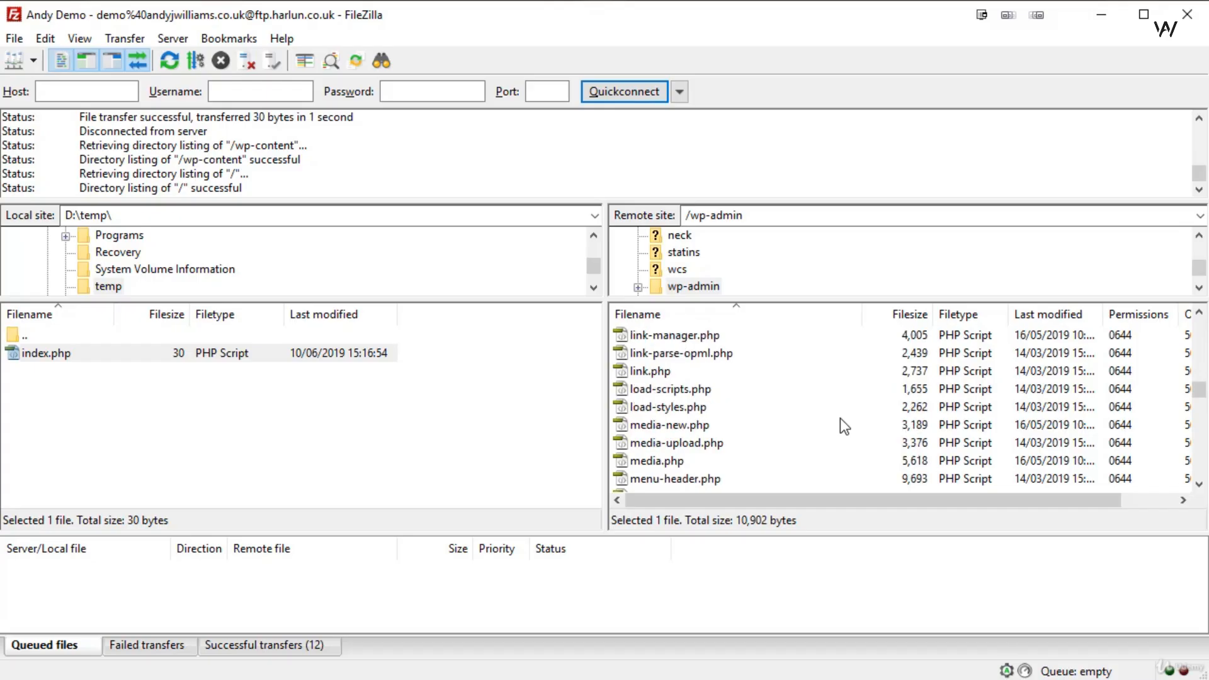
{"action": "left_click", "coordinate": [646, 406]}
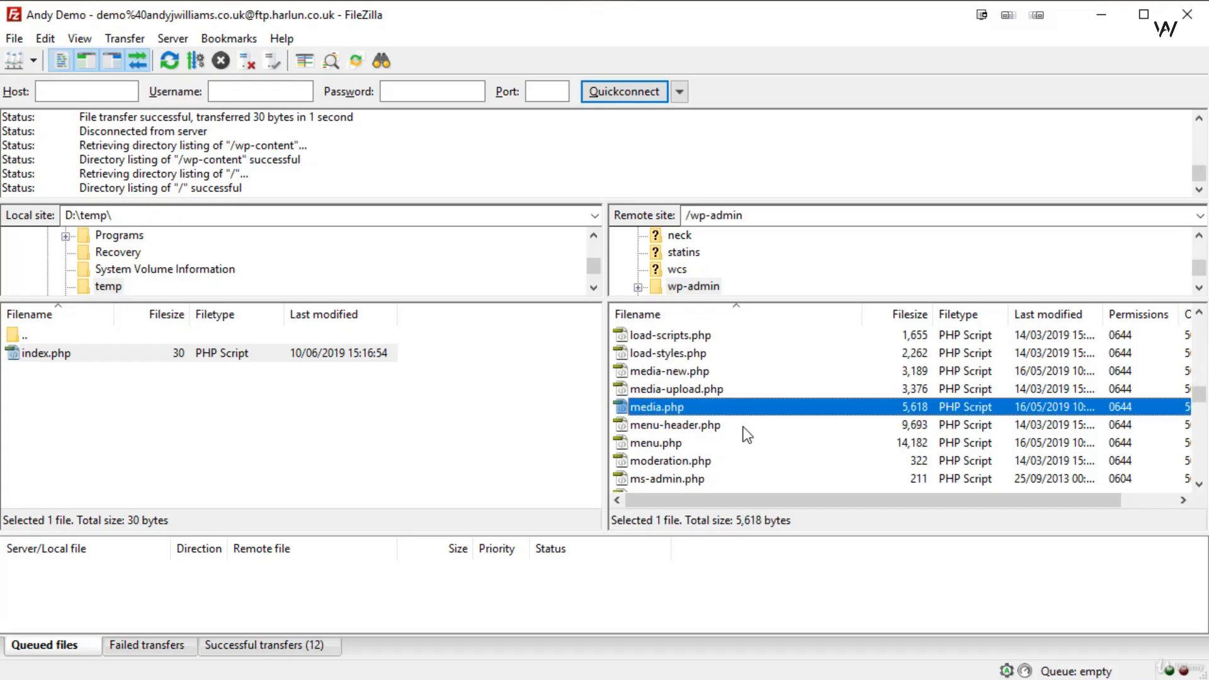
{"action": "left_click", "coordinate": [689, 388]}
{"action": "left_click", "coordinate": [681, 372]}
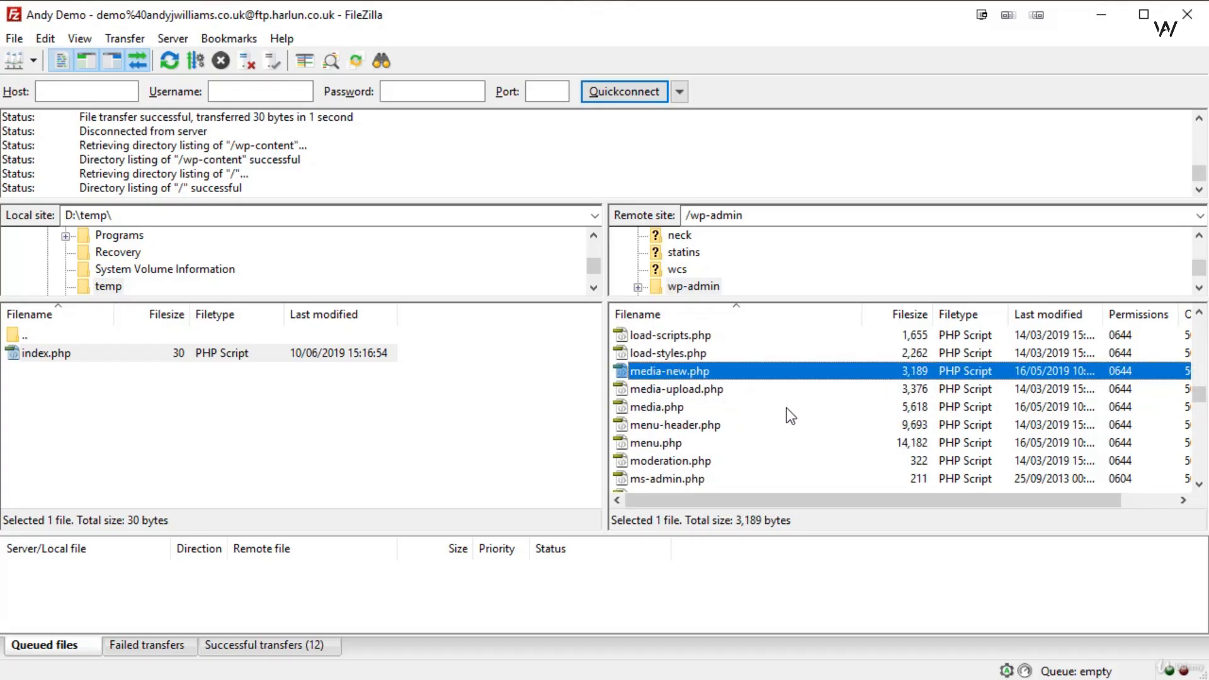
{"action": "left_click", "coordinate": [708, 426]}
{"action": "left_click", "coordinate": [660, 440]}
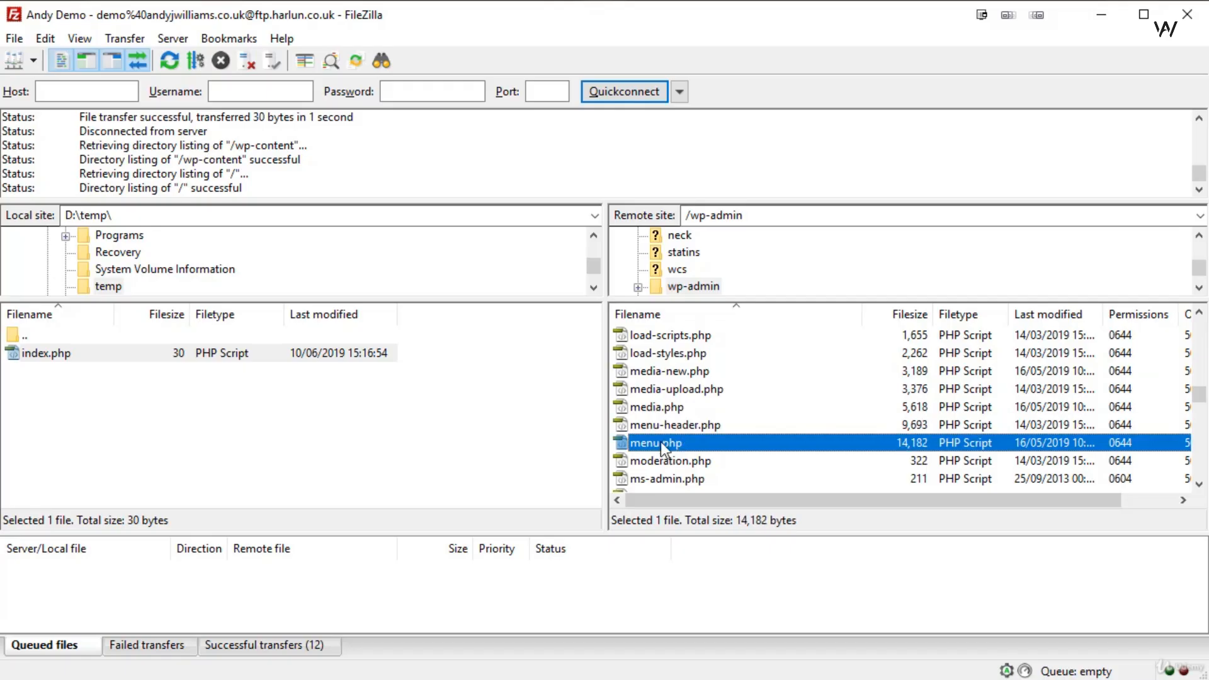
Step: Examine the settings files in wp-admin: options-discussion.php, options-general.php, options-media.php, options-permalink.php, options-reading.php and options-writing.php
{"action": "scroll", "coordinate": [845, 383], "scroll_direction": "down", "scroll_amount": 1}
{"action": "scroll", "coordinate": [845, 383], "scroll_direction": "down", "scroll_amount": 2}
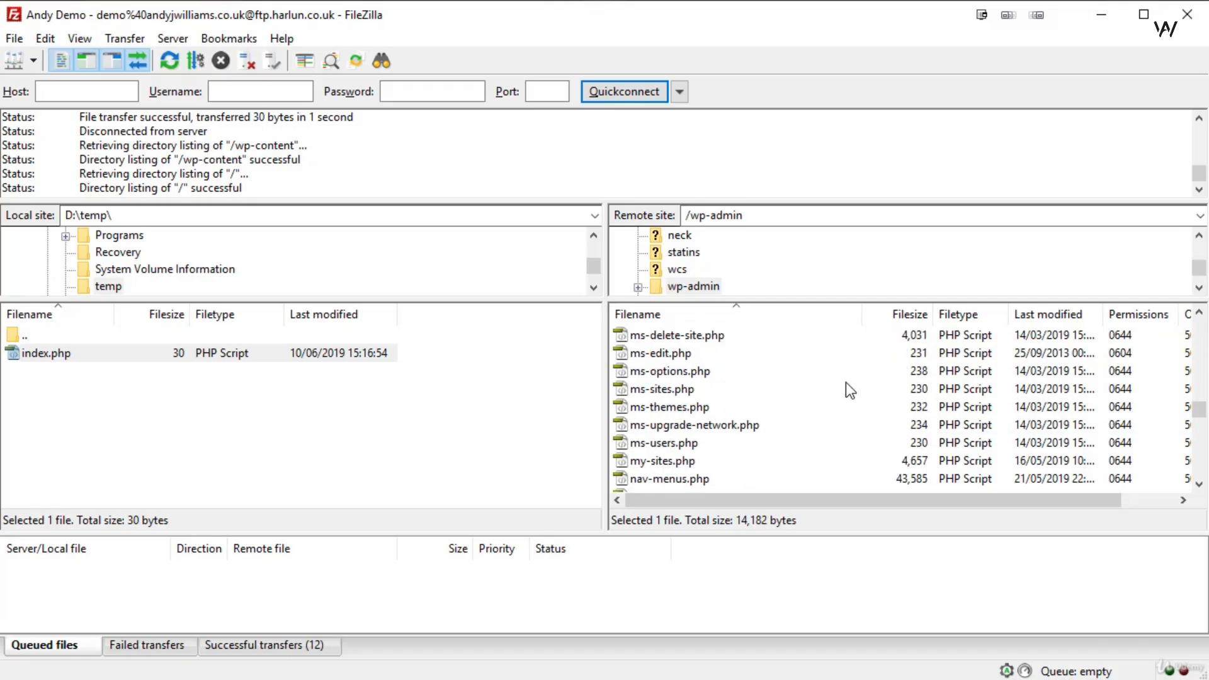
{"action": "scroll", "coordinate": [845, 389], "scroll_direction": "down", "scroll_amount": 2}
{"action": "left_click", "coordinate": [658, 408]}
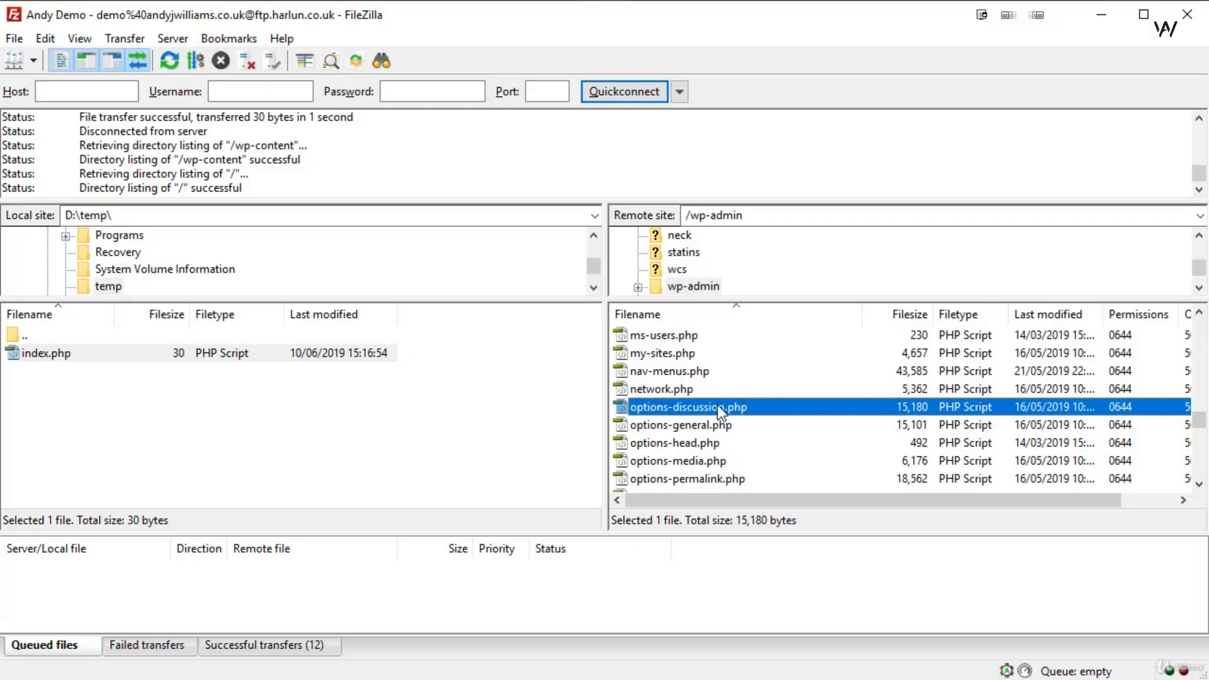
{"action": "left_click", "coordinate": [690, 425]}
{"action": "left_click", "coordinate": [696, 460]}
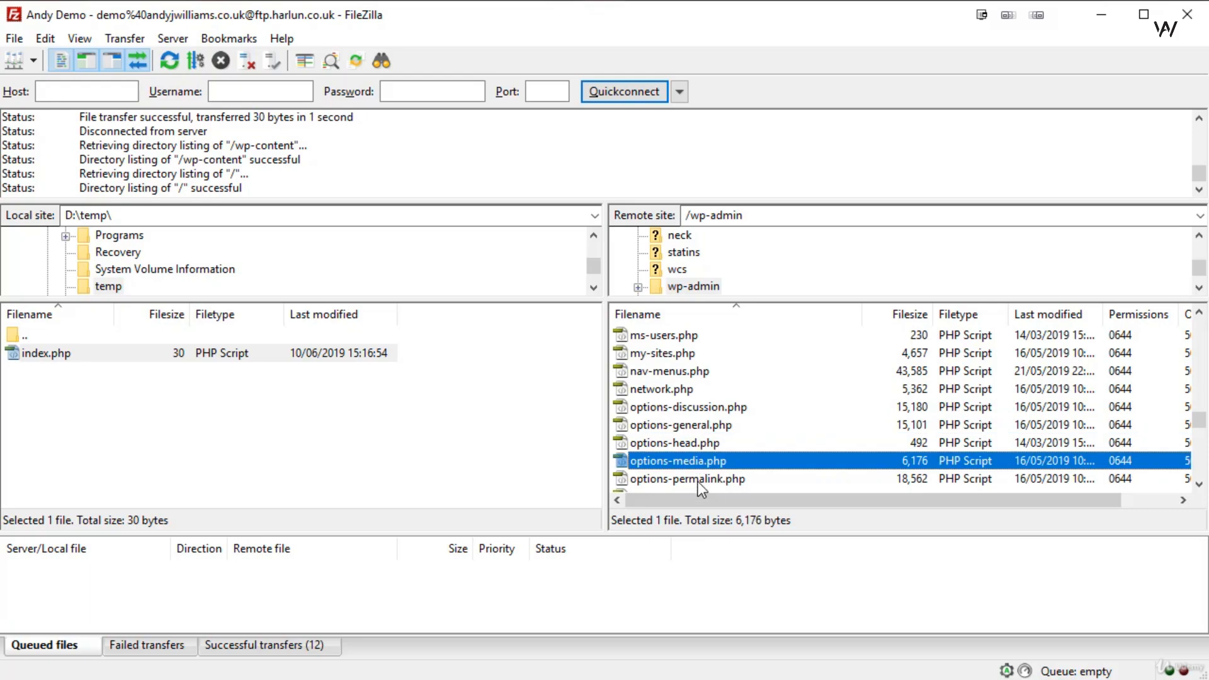
{"action": "left_click", "coordinate": [697, 480]}
{"action": "scroll", "coordinate": [806, 421], "scroll_direction": "down", "scroll_amount": 2}
{"action": "left_click", "coordinate": [697, 390]}
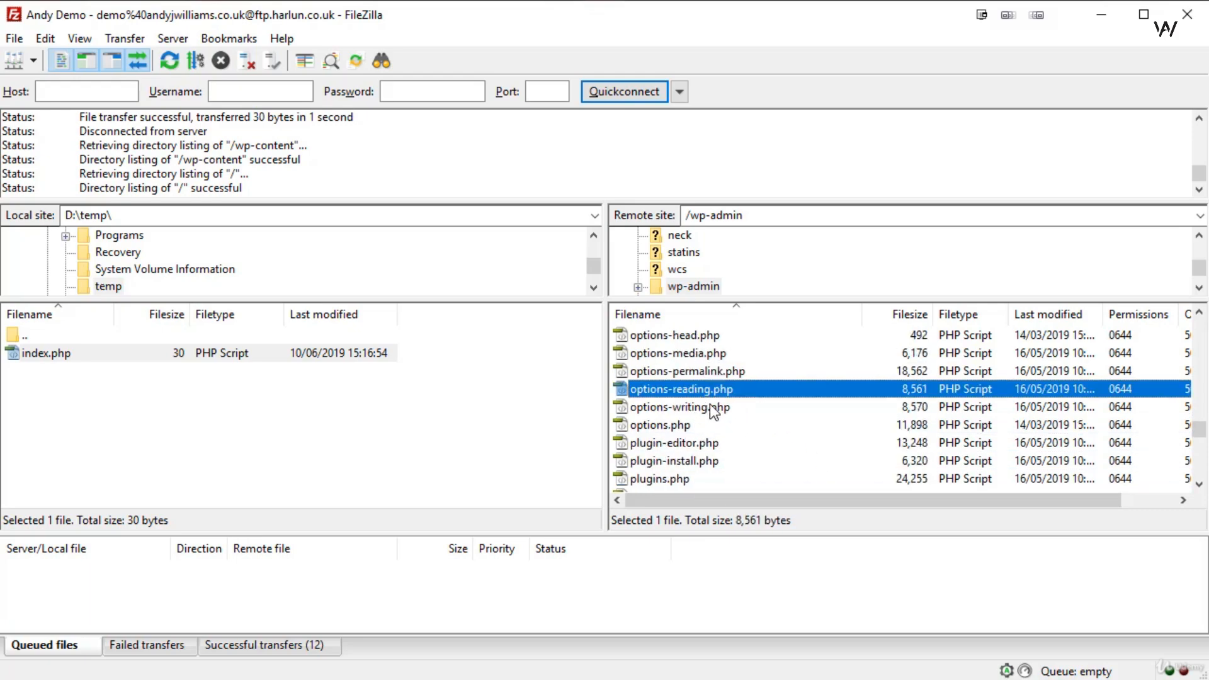
{"action": "left_click", "coordinate": [709, 407]}
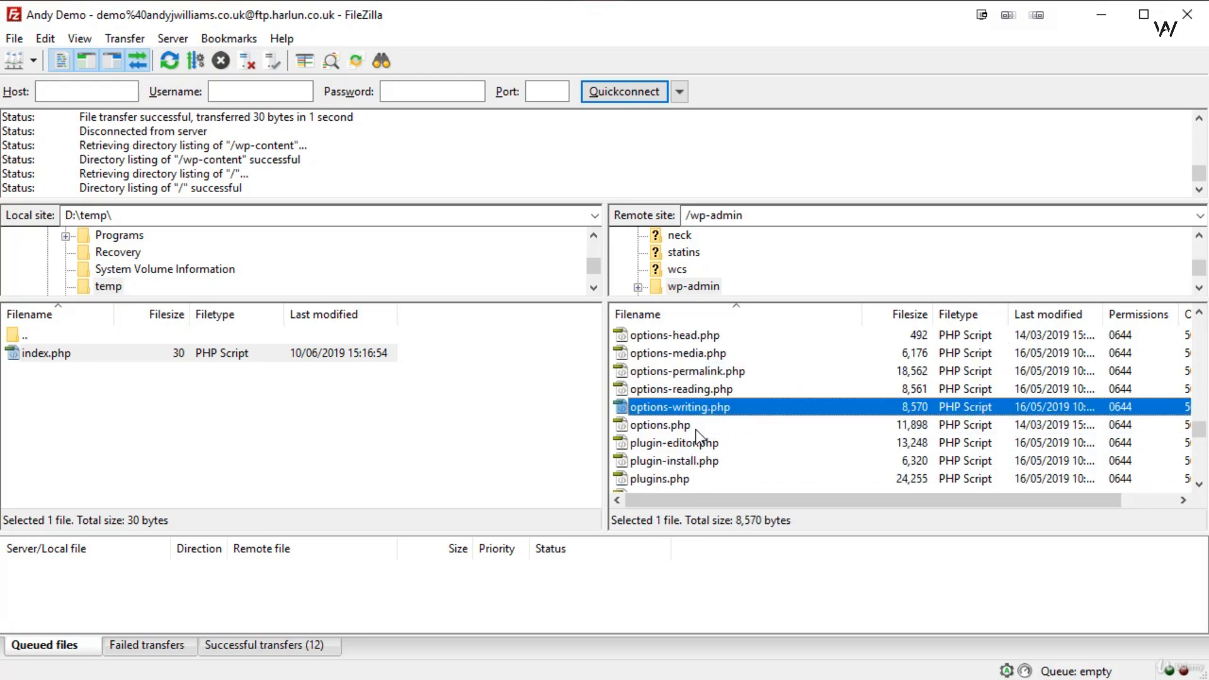
{"action": "scroll", "coordinate": [678, 395], "scroll_direction": "down", "scroll_amount": 8}
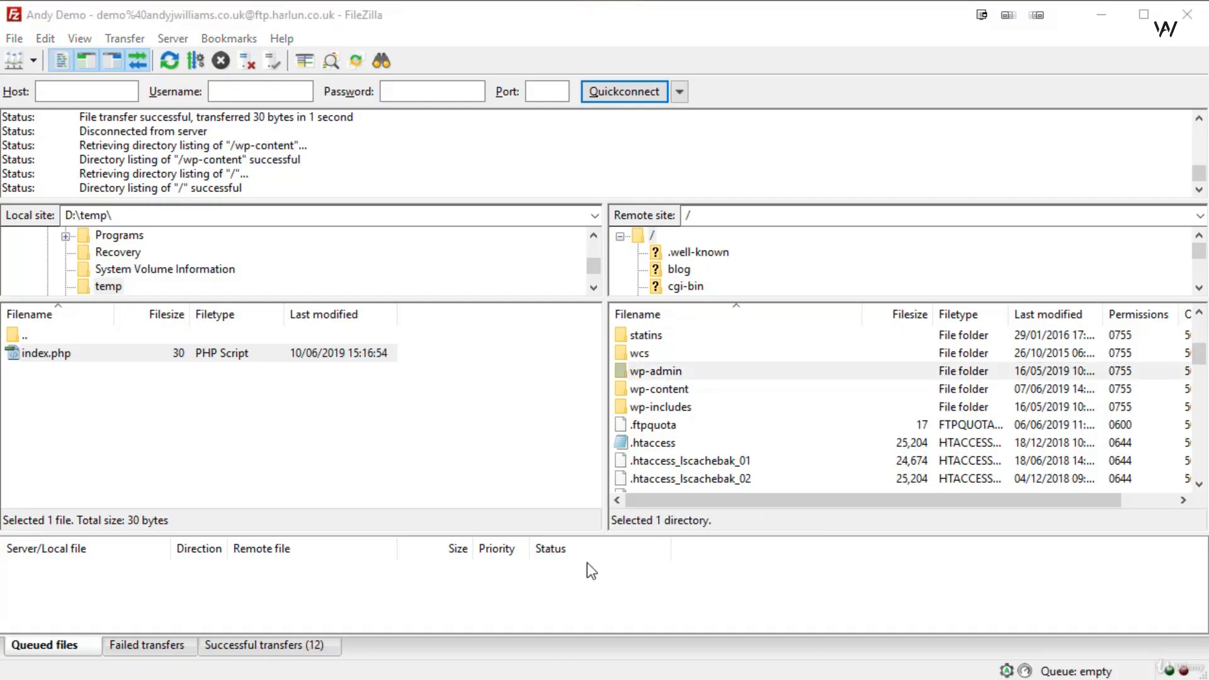
Step: Reopen the wp-admin folder from the server root and switch to the wp-content folder
{"action": "left_click", "coordinate": [663, 377]}
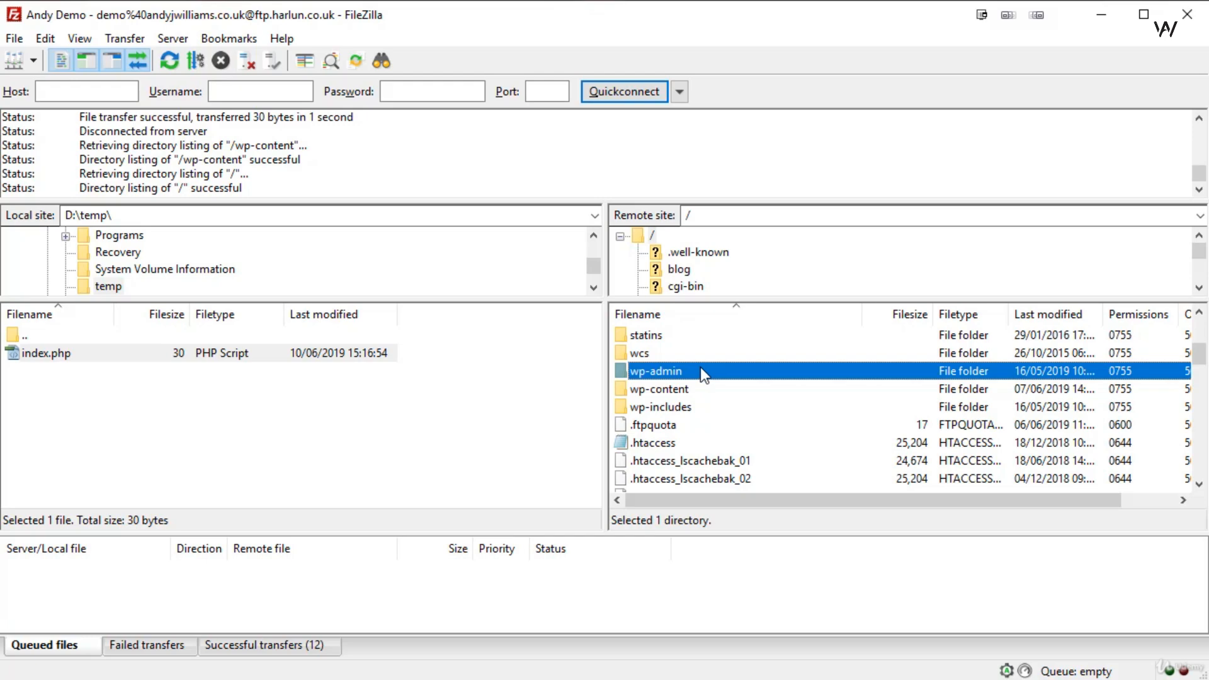
{"action": "double_click", "coordinate": [700, 370]}
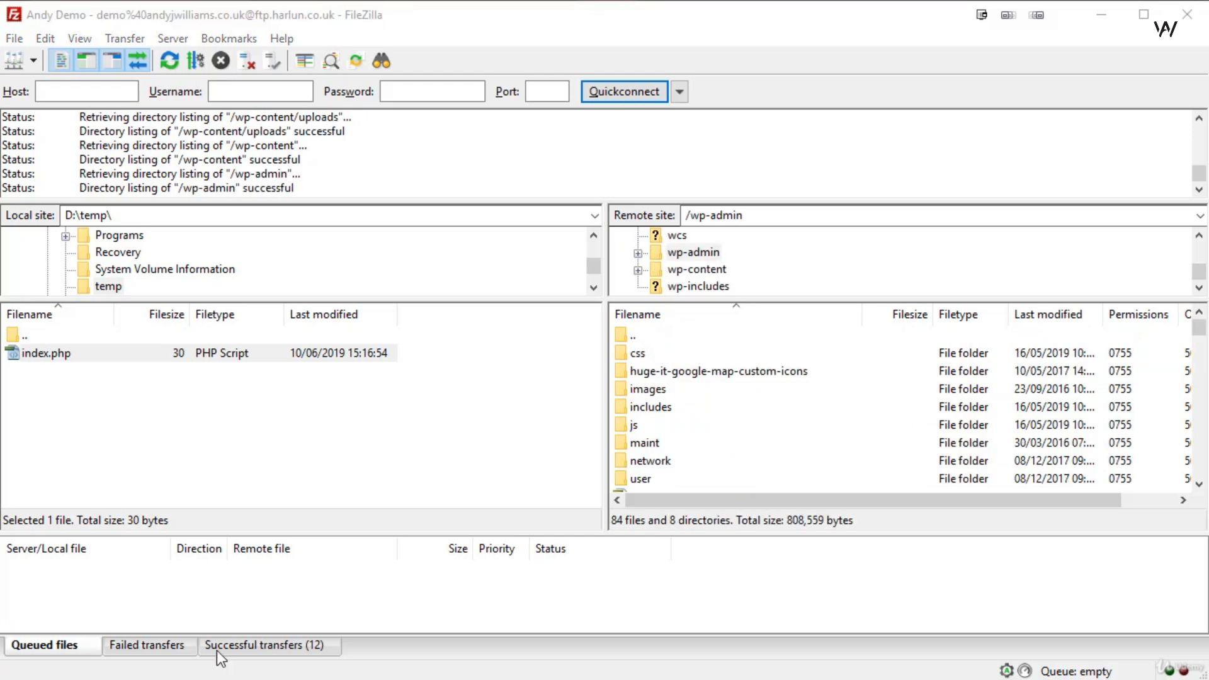
{"action": "left_click", "coordinate": [693, 270]}
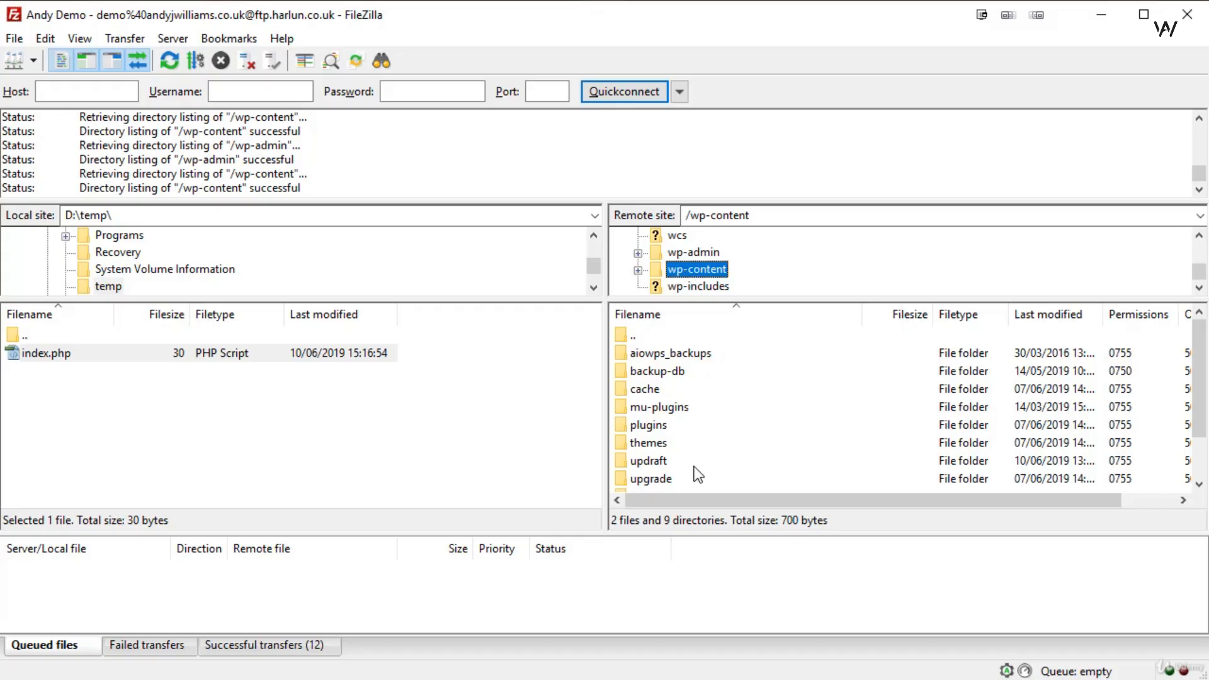
Step: Open the themes folder inside wp-content and inspect the astra and twentynineteen theme folders
{"action": "left_click", "coordinate": [645, 443]}
{"action": "double_click", "coordinate": [641, 444]}
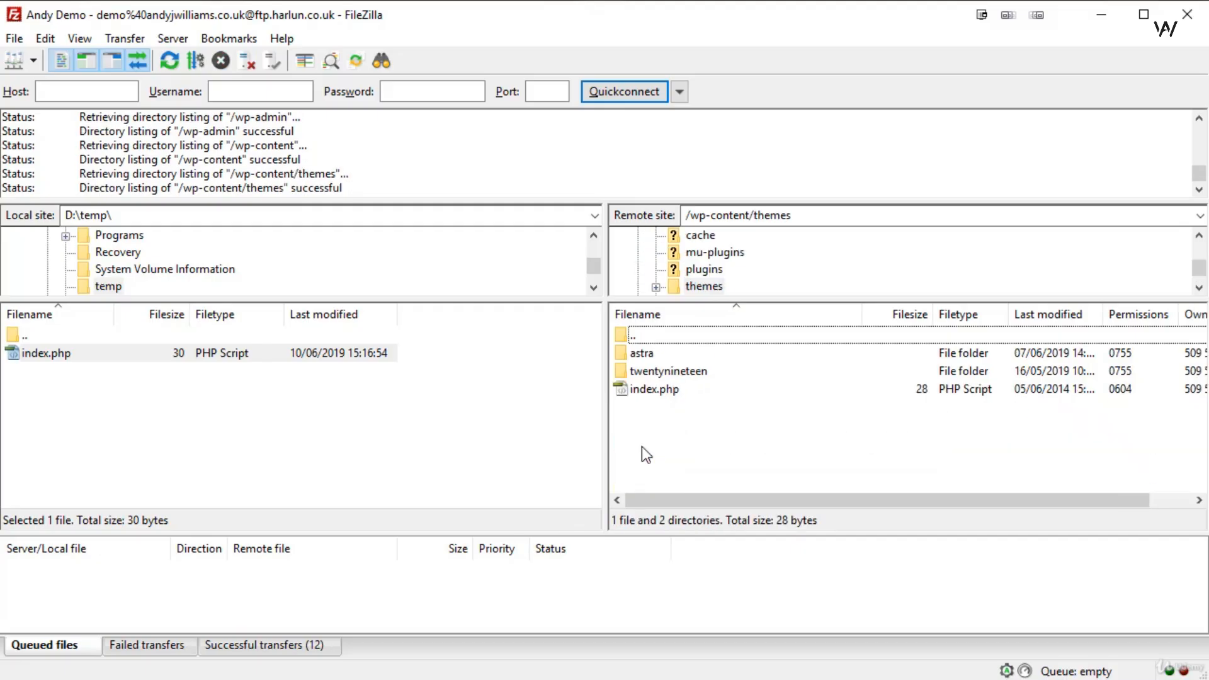
{"action": "left_click", "coordinate": [644, 356]}
{"action": "left_click", "coordinate": [668, 371]}
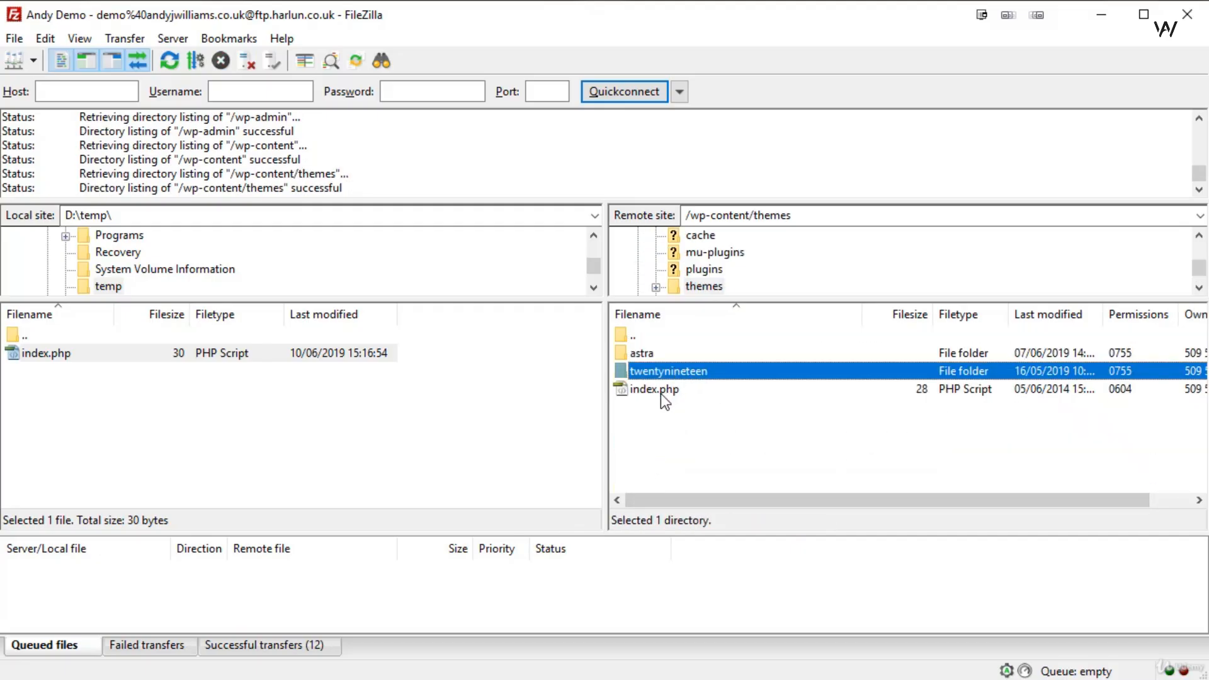
Step: Go back from themes to wp-content, look through the plugins folder, and return to wp-content
{"action": "left_click", "coordinate": [646, 354]}
{"action": "double_click", "coordinate": [640, 338]}
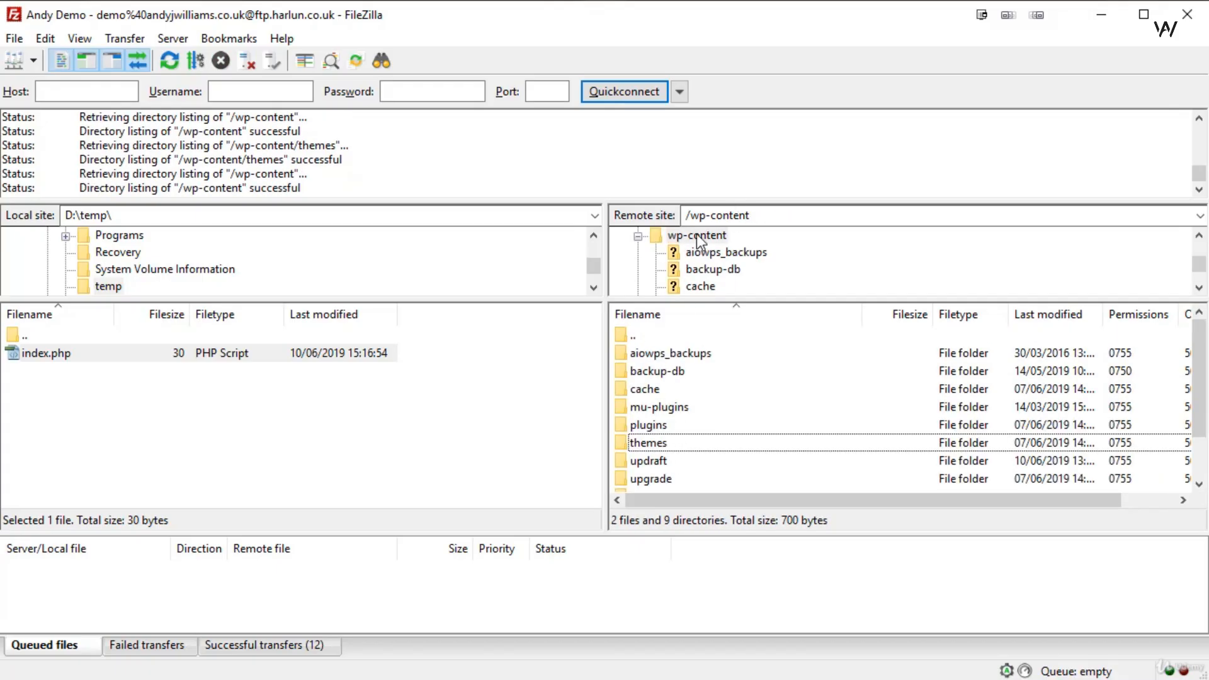
{"action": "double_click", "coordinate": [649, 425]}
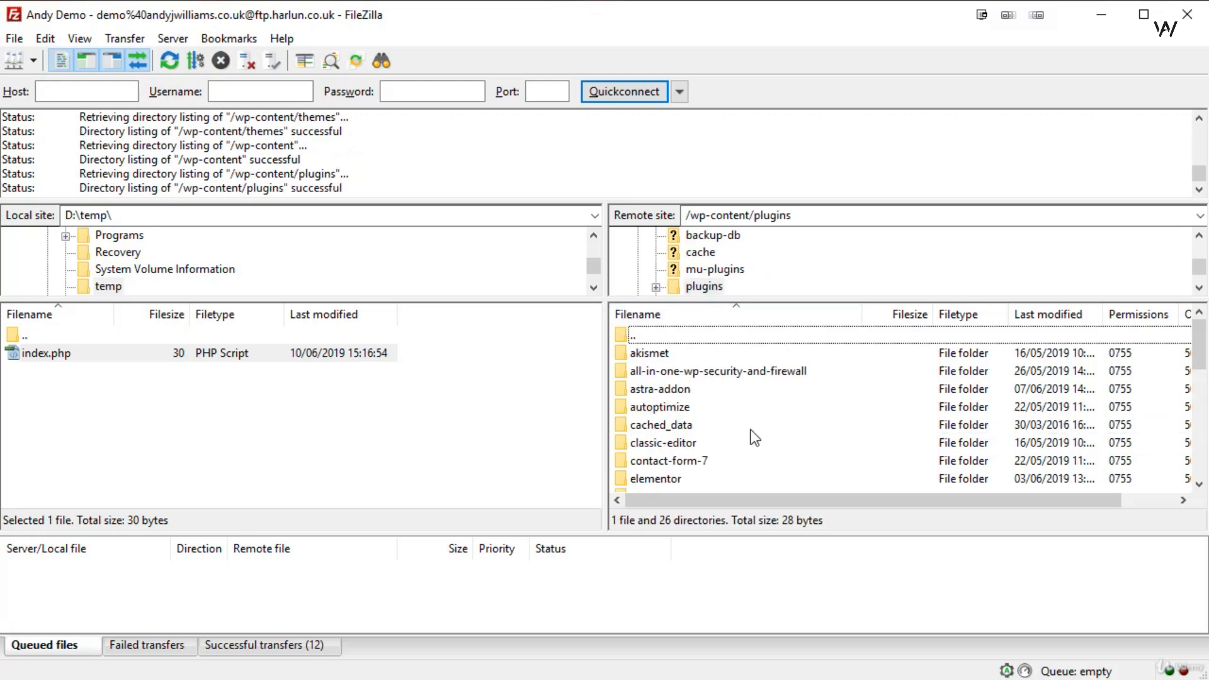
{"action": "mouse_move", "coordinate": [1200, 337]}
{"action": "left_mouse_down"}
{"action": "mouse_move", "coordinate": [1199, 411]}
{"action": "mouse_move", "coordinate": [1197, 333]}
{"action": "left_mouse_up"}
{"action": "double_click", "coordinate": [633, 334]}
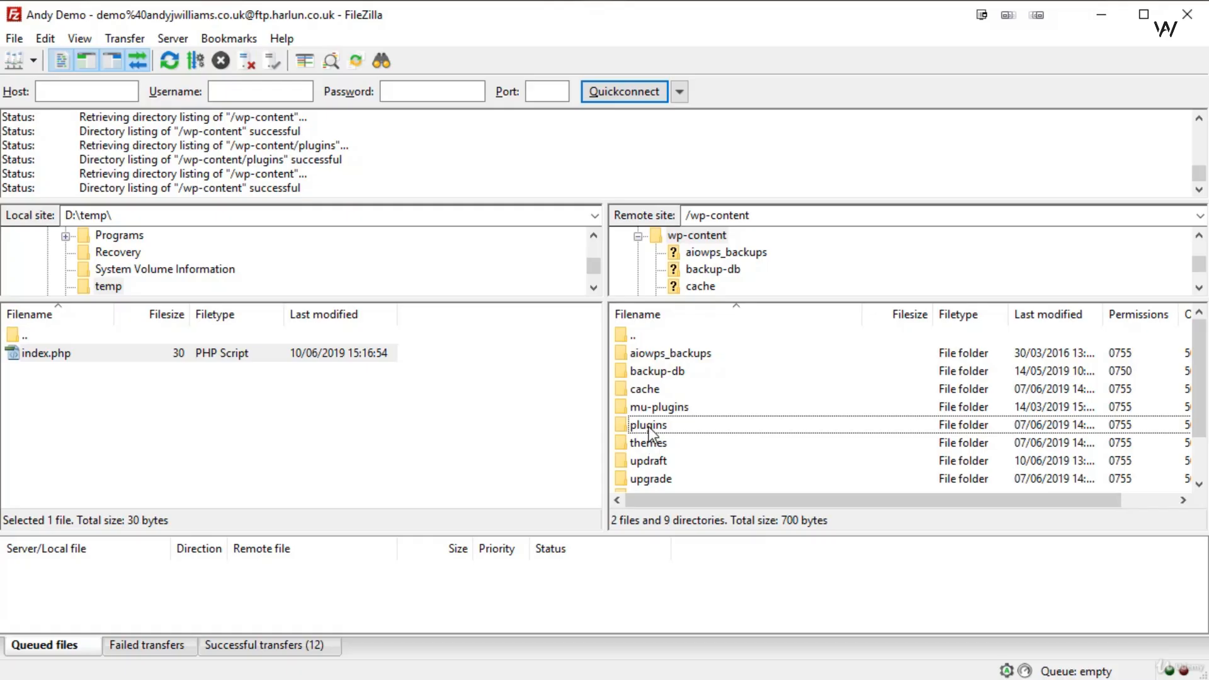
Step: Open the uploads folder in wp-content and examine its year and plugin subfolders
{"action": "scroll", "coordinate": [673, 440], "scroll_direction": "down", "scroll_amount": 1}
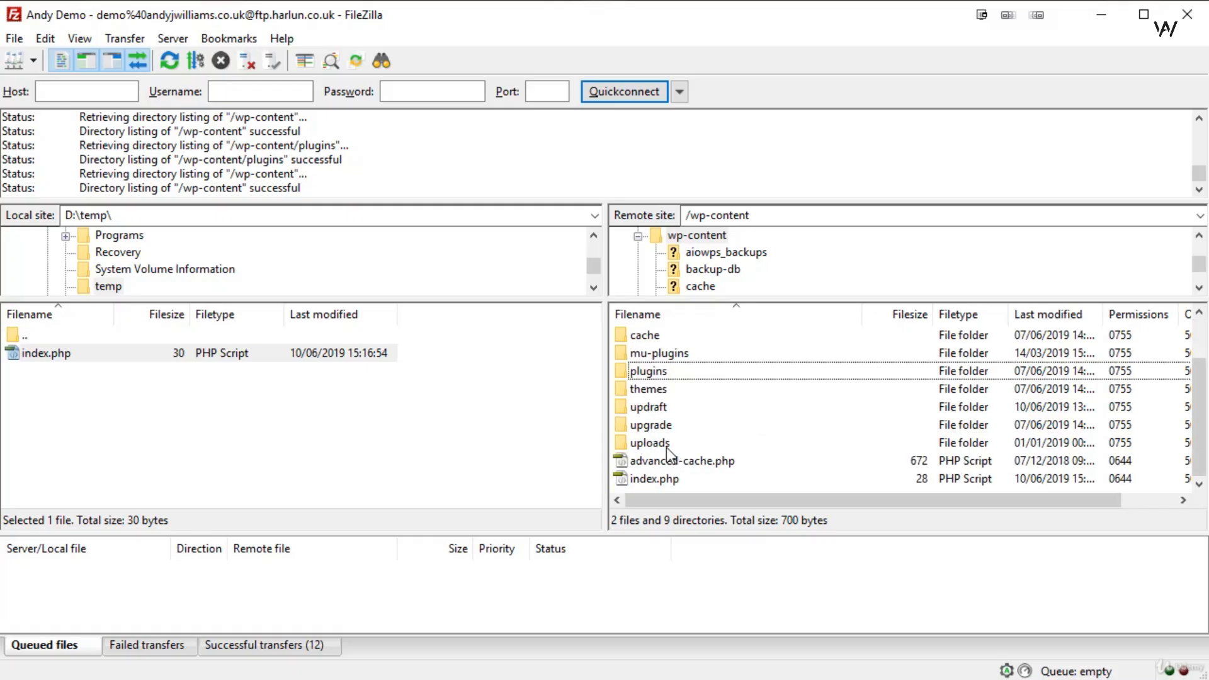
{"action": "double_click", "coordinate": [645, 445]}
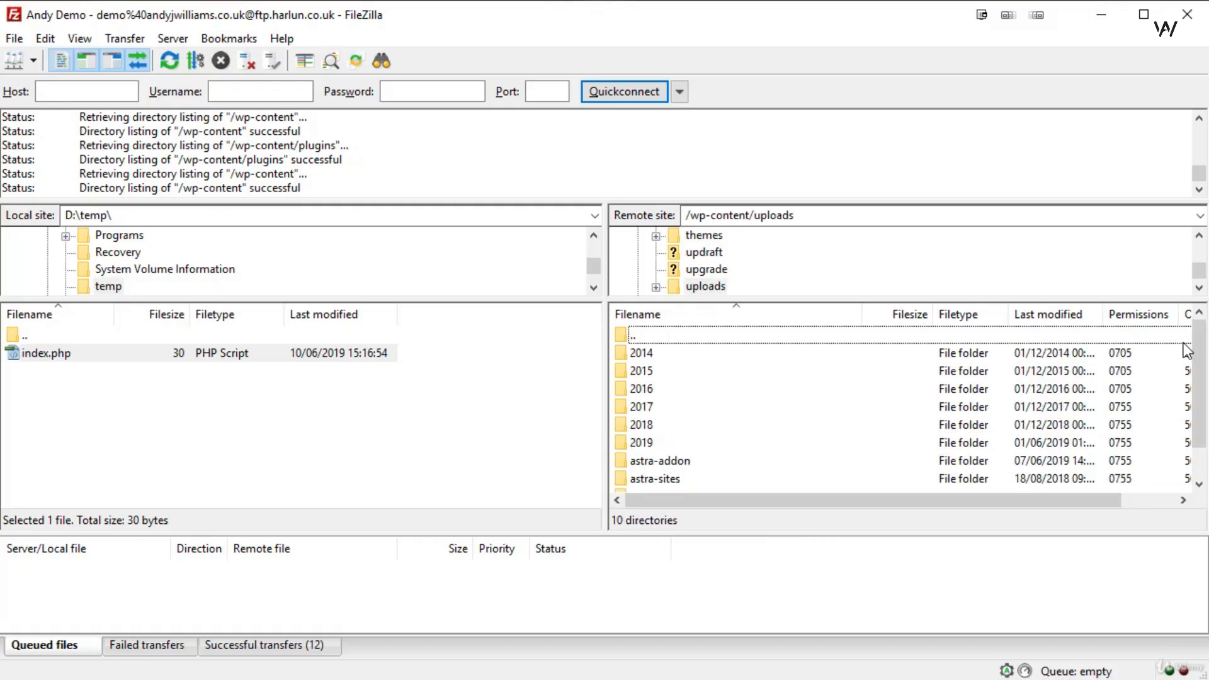
{"action": "scroll", "coordinate": [1204, 390], "scroll_direction": "down", "scroll_amount": 1}
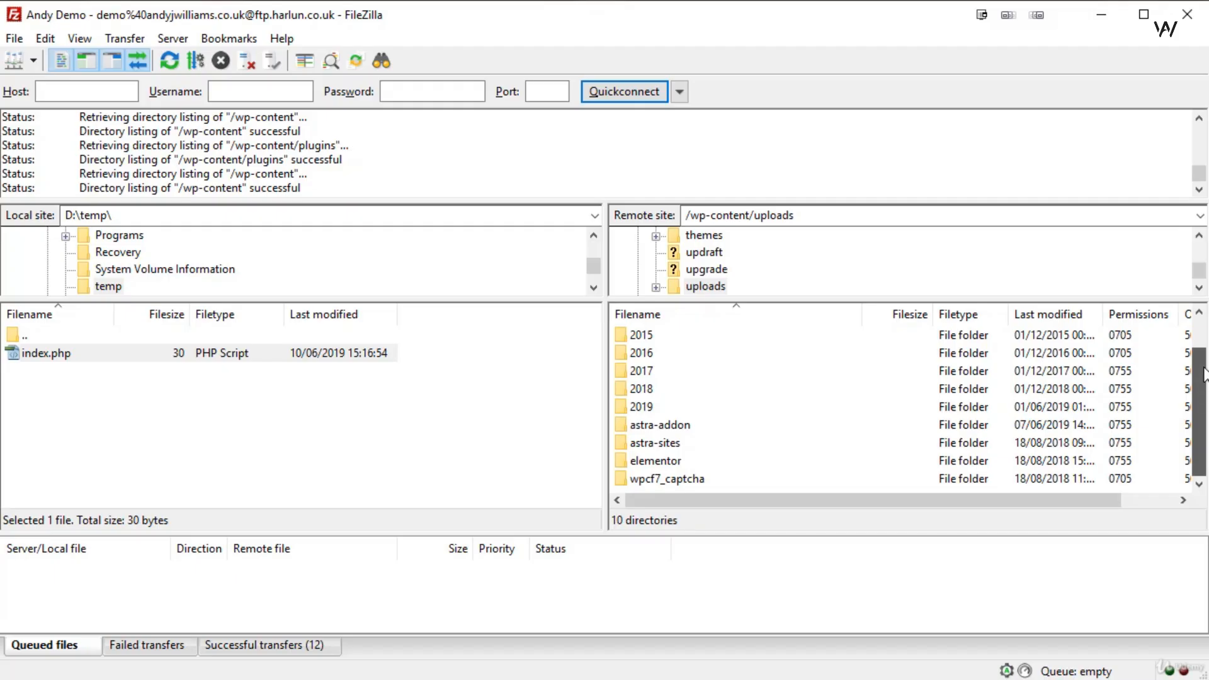
{"action": "scroll", "coordinate": [649, 375], "scroll_direction": "up", "scroll_amount": 1}
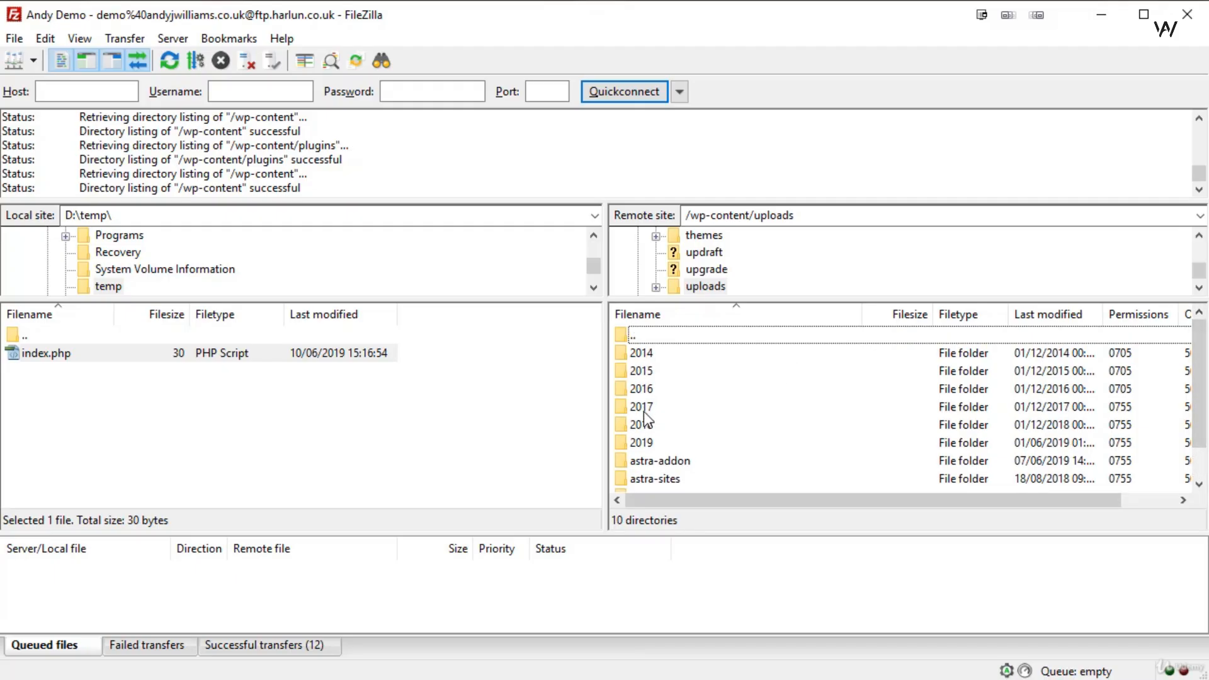
{"action": "double_click", "coordinate": [636, 335]}
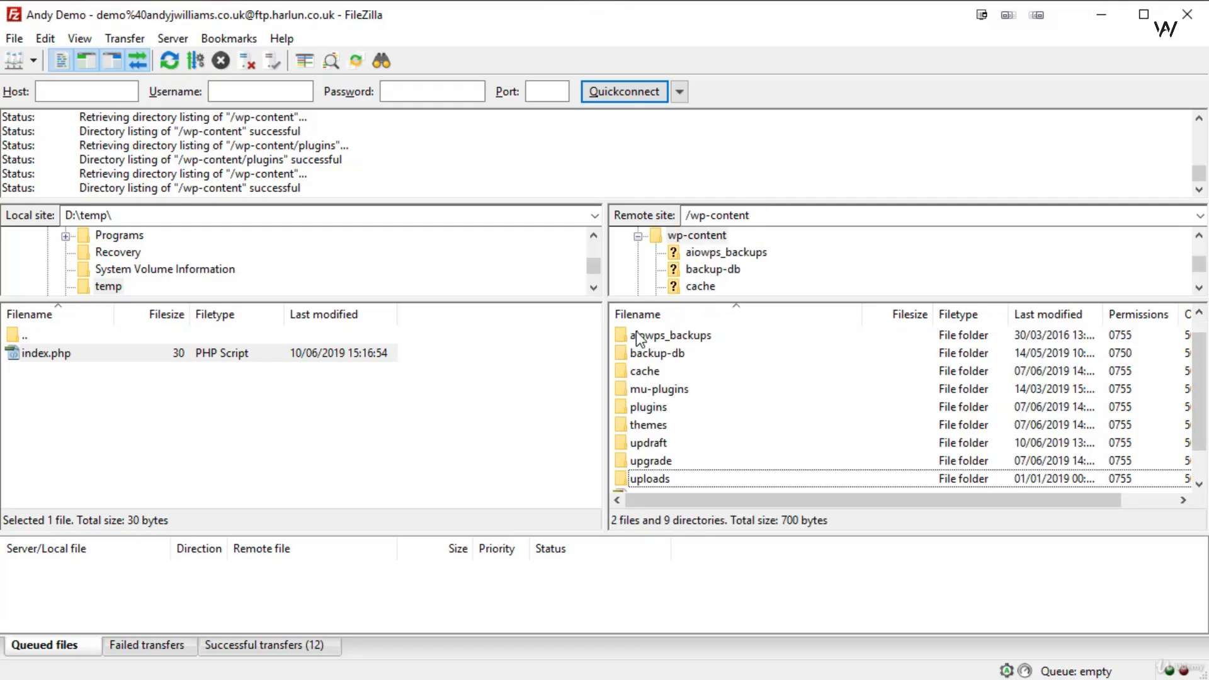
{"action": "double_click", "coordinate": [664, 479]}
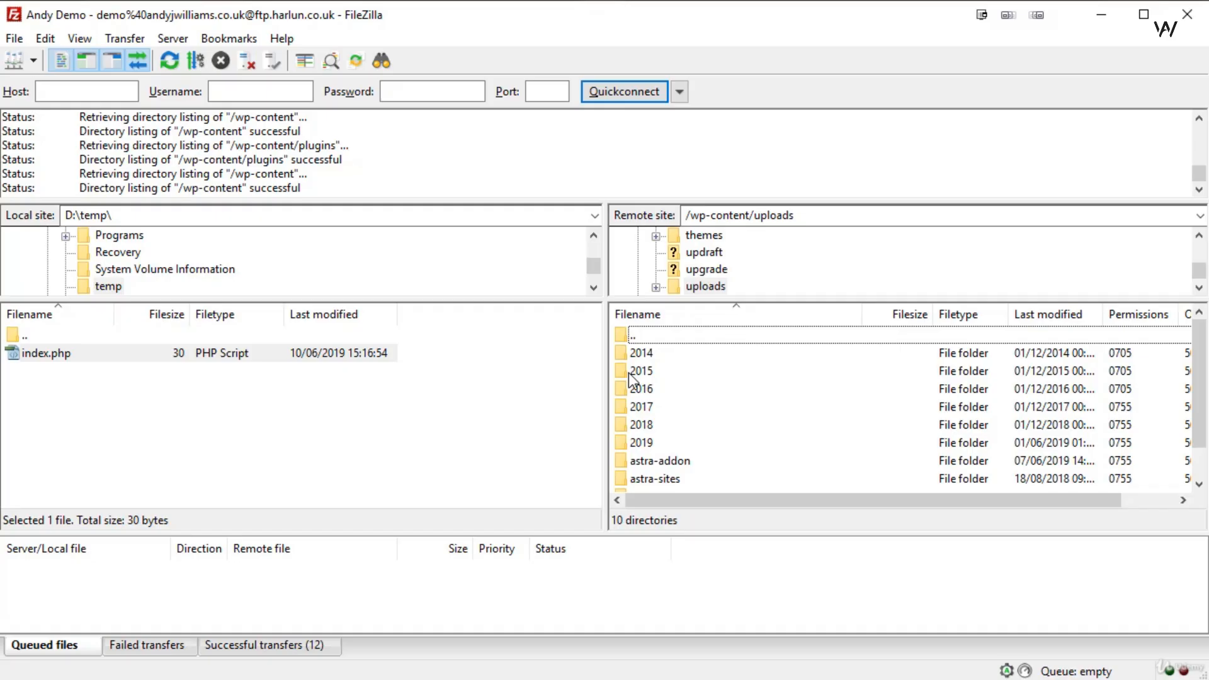
Step: Open the 2018 uploads folder and check the contents of month folders 09, 06 and 01
{"action": "double_click", "coordinate": [641, 425]}
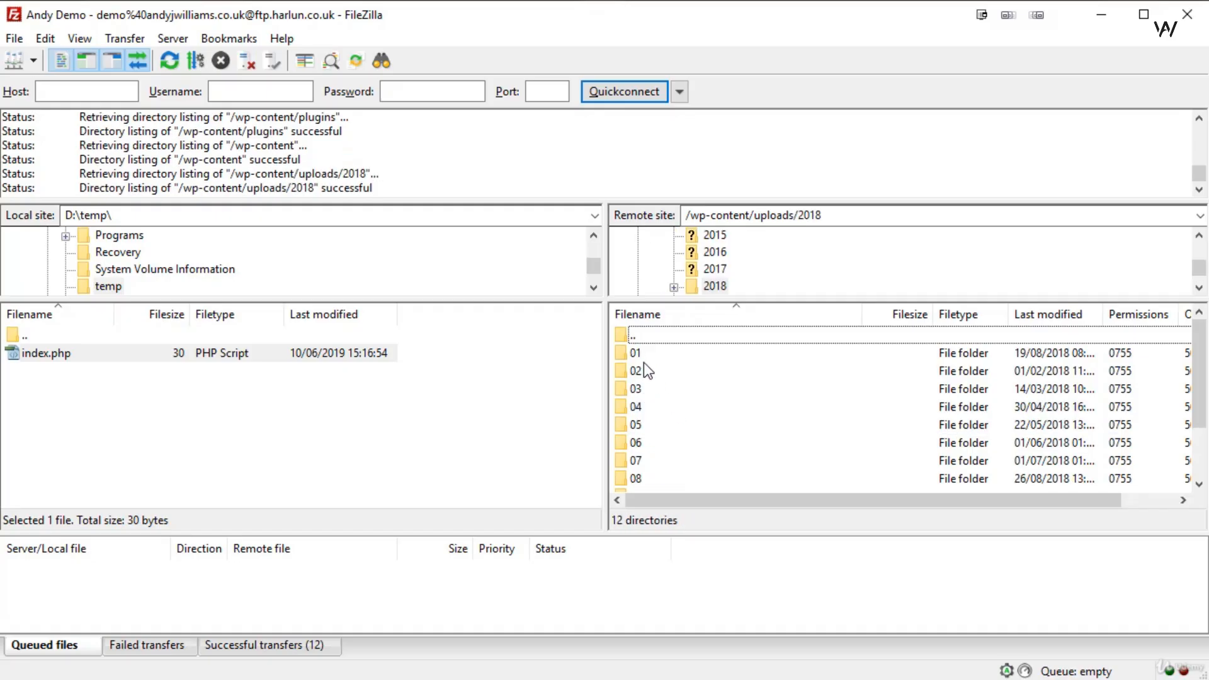
{"action": "scroll", "coordinate": [665, 358], "scroll_direction": "down", "scroll_amount": 1}
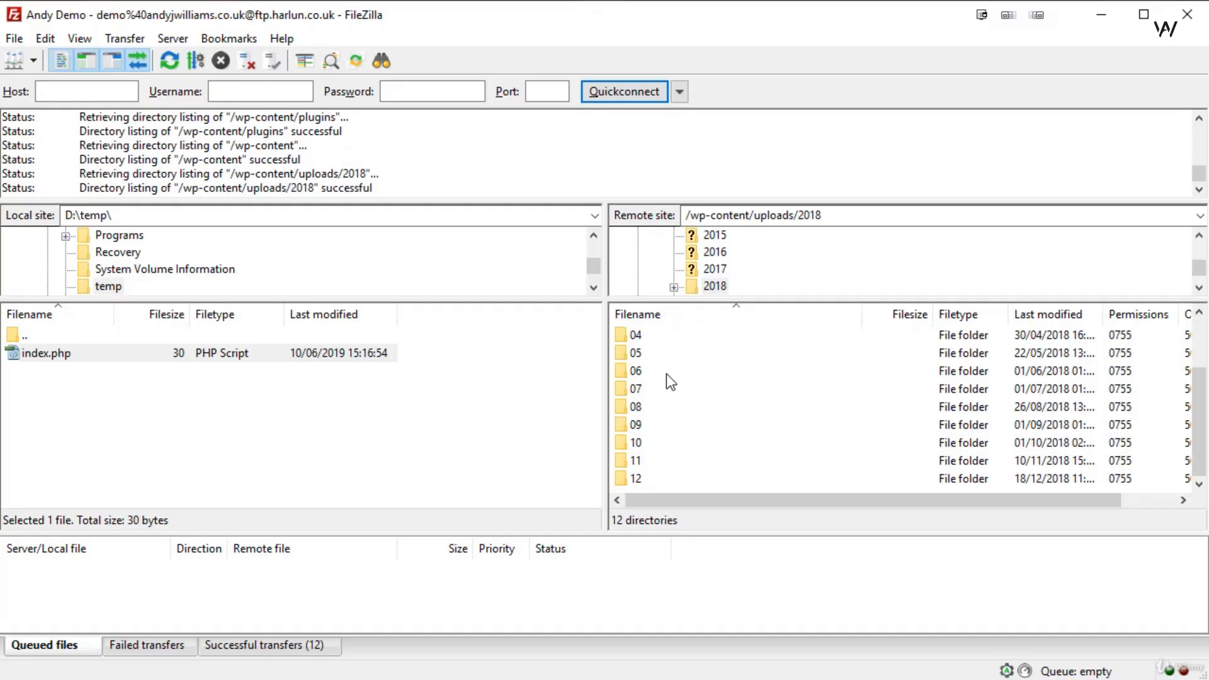
{"action": "double_click", "coordinate": [621, 426]}
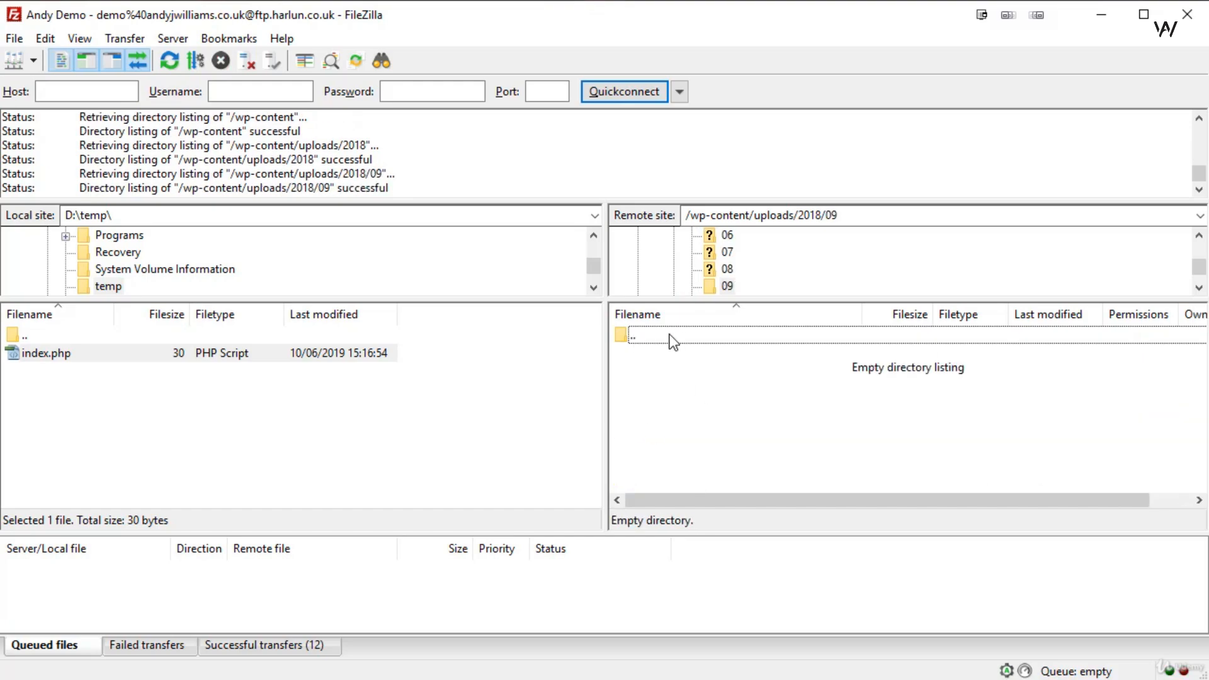
{"action": "double_click", "coordinate": [673, 341]}
{"action": "double_click", "coordinate": [645, 424]}
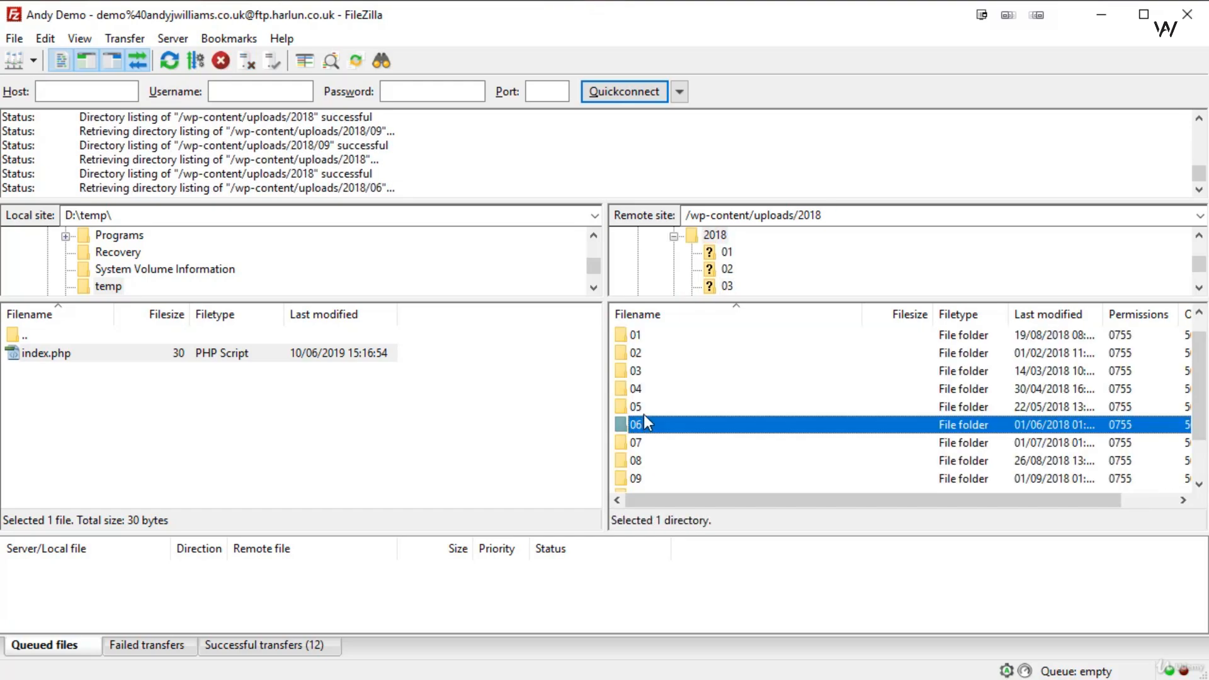
{"action": "double_click", "coordinate": [666, 334]}
{"action": "left_click", "coordinate": [635, 354]}
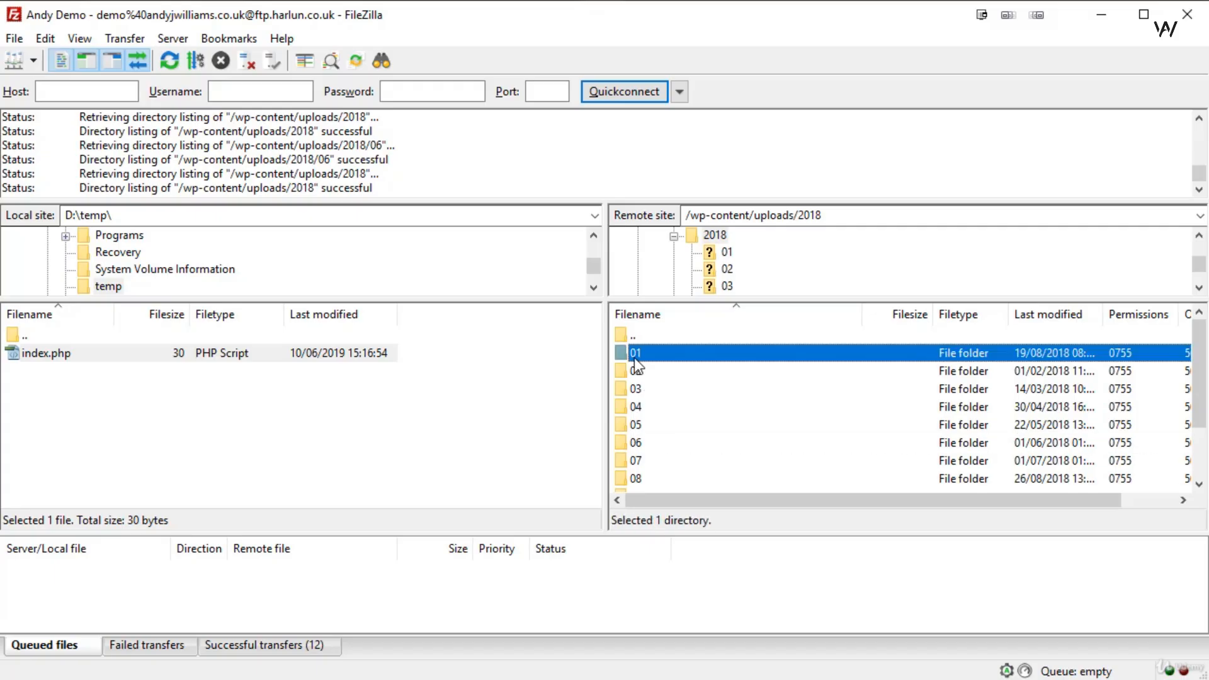
{"action": "double_click", "coordinate": [634, 354]}
{"action": "double_click", "coordinate": [668, 339]}
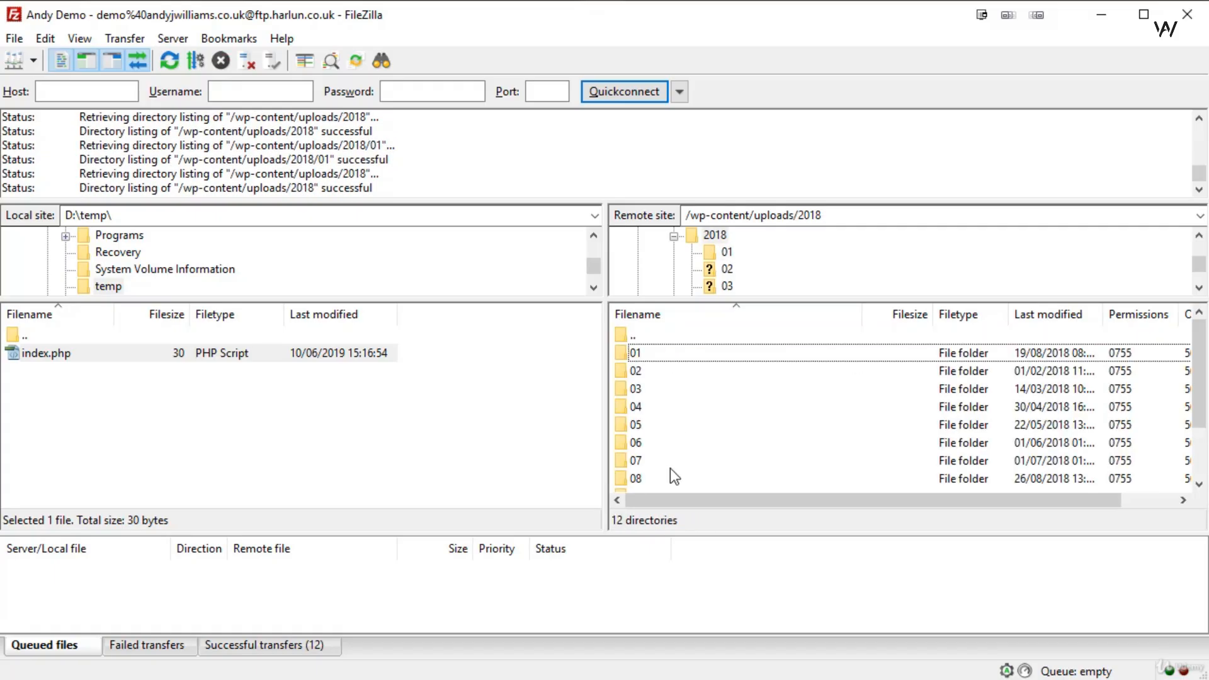
Step: Go back up to wp-content, check inside the upgrade folder, and return to wp-content
{"action": "double_click", "coordinate": [630, 335]}
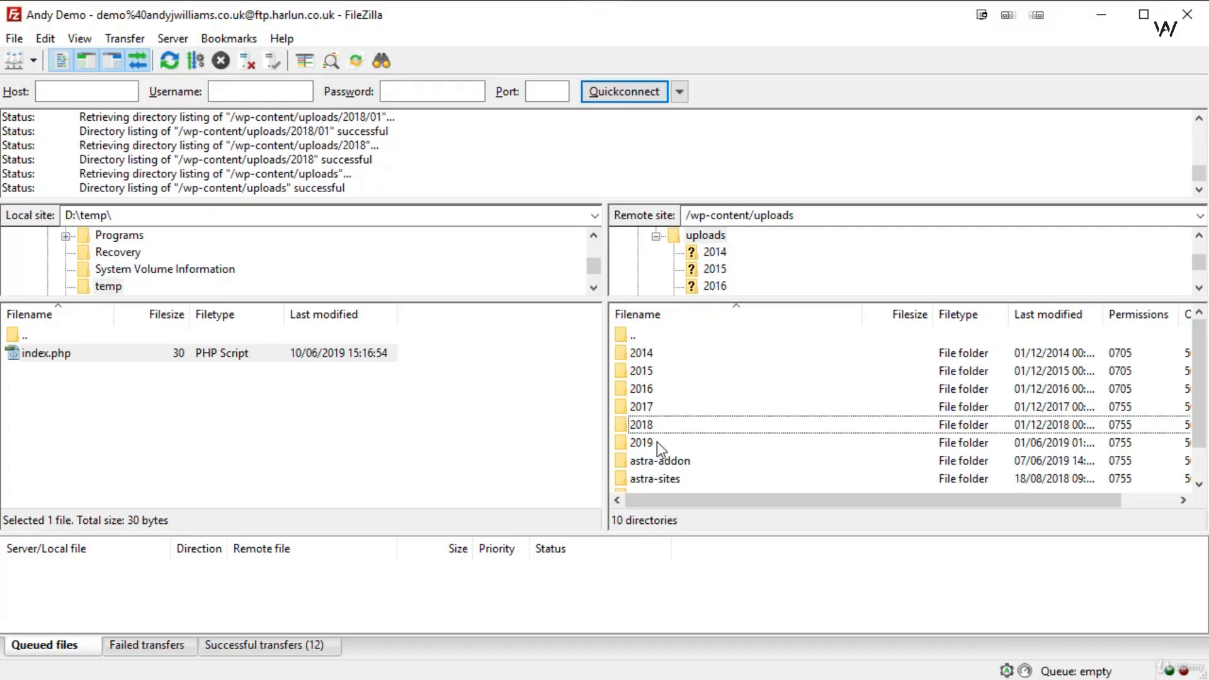
{"action": "double_click", "coordinate": [627, 337]}
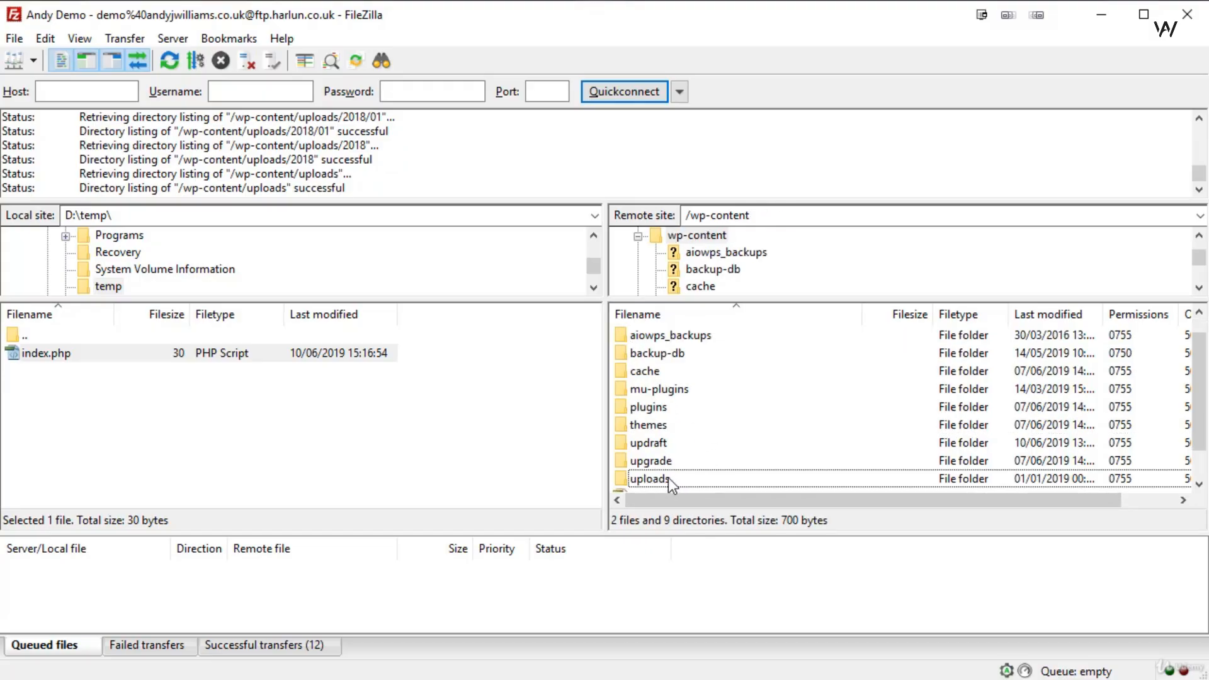
{"action": "left_click", "coordinate": [647, 462]}
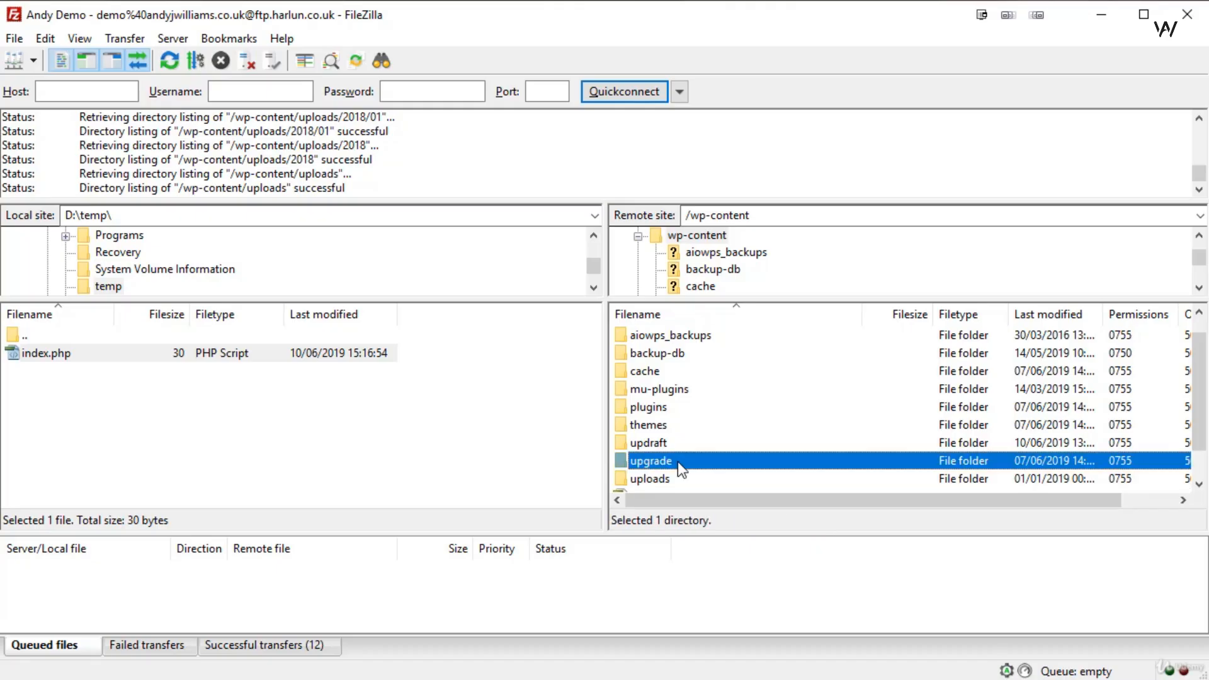
{"action": "double_click", "coordinate": [693, 455]}
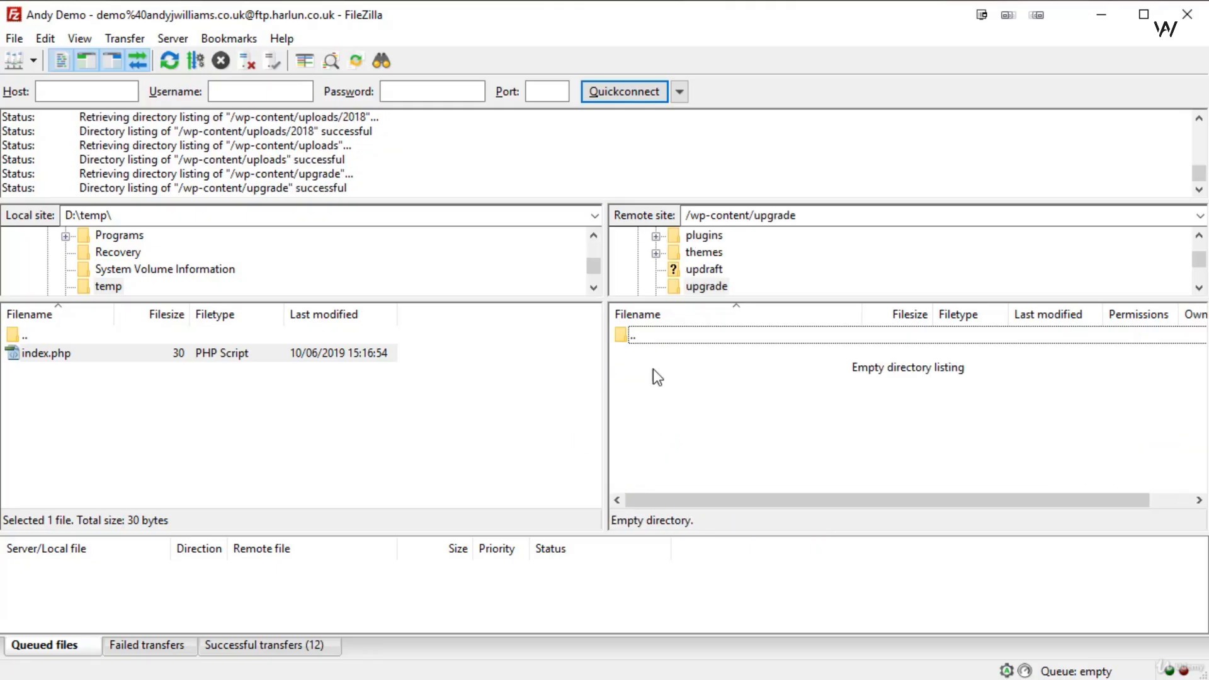
{"action": "double_click", "coordinate": [637, 335]}
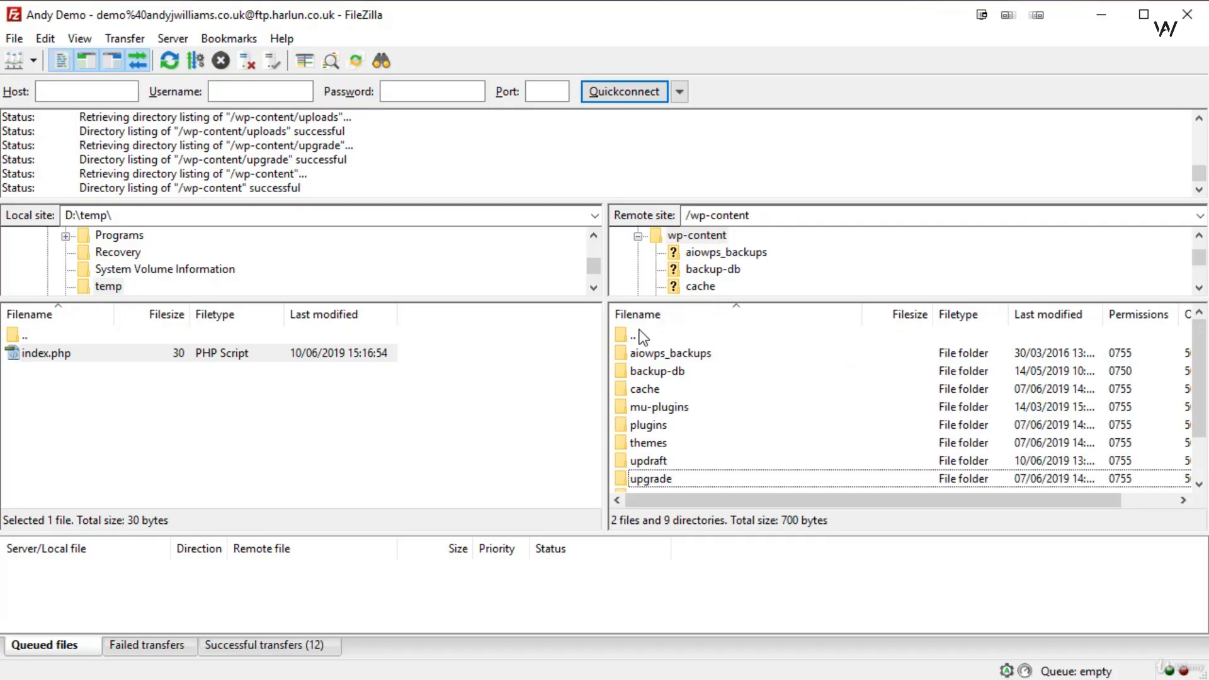
Step: Point out the updraft, cache and backup-db folders, then check inside aiowps_backups and return to wp-content
{"action": "left_click", "coordinate": [651, 462]}
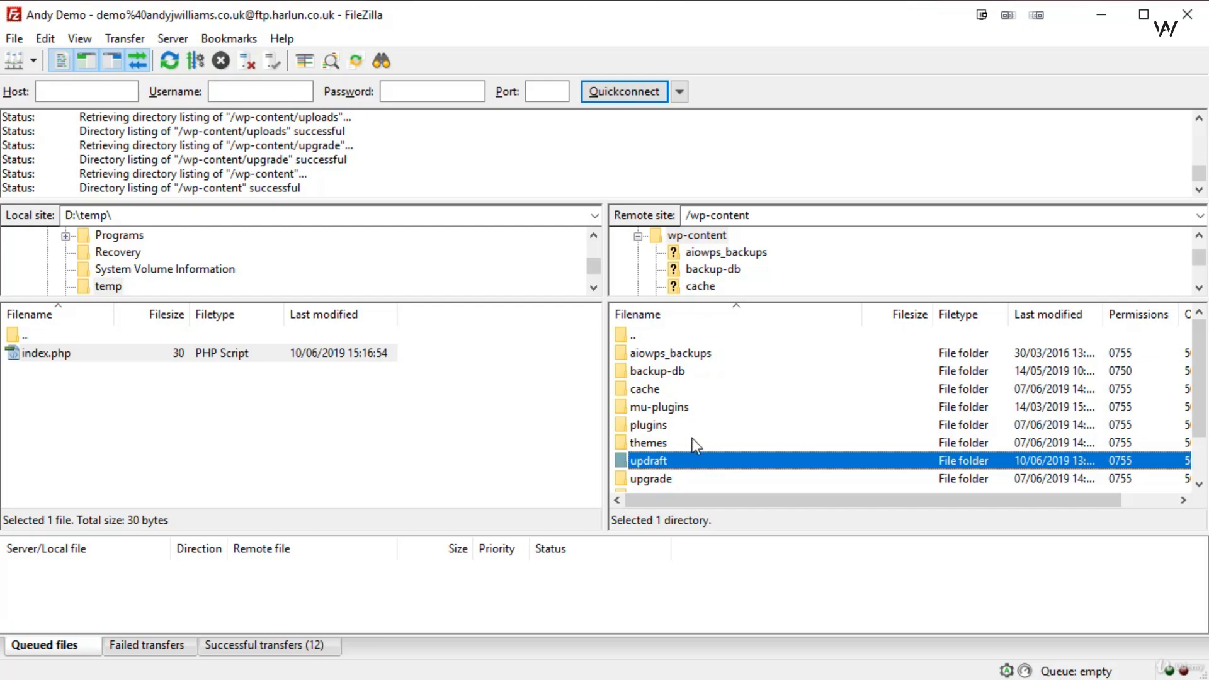
{"action": "left_click", "coordinate": [651, 387]}
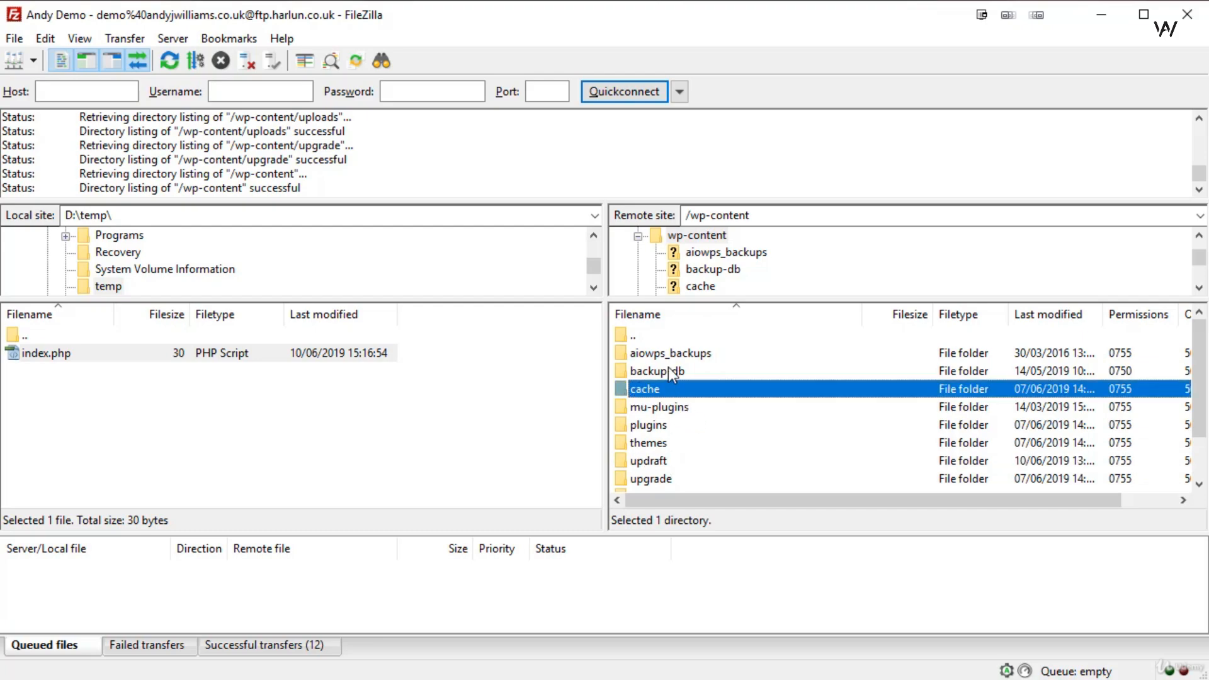
{"action": "left_click", "coordinate": [620, 371]}
{"action": "left_click", "coordinate": [697, 354]}
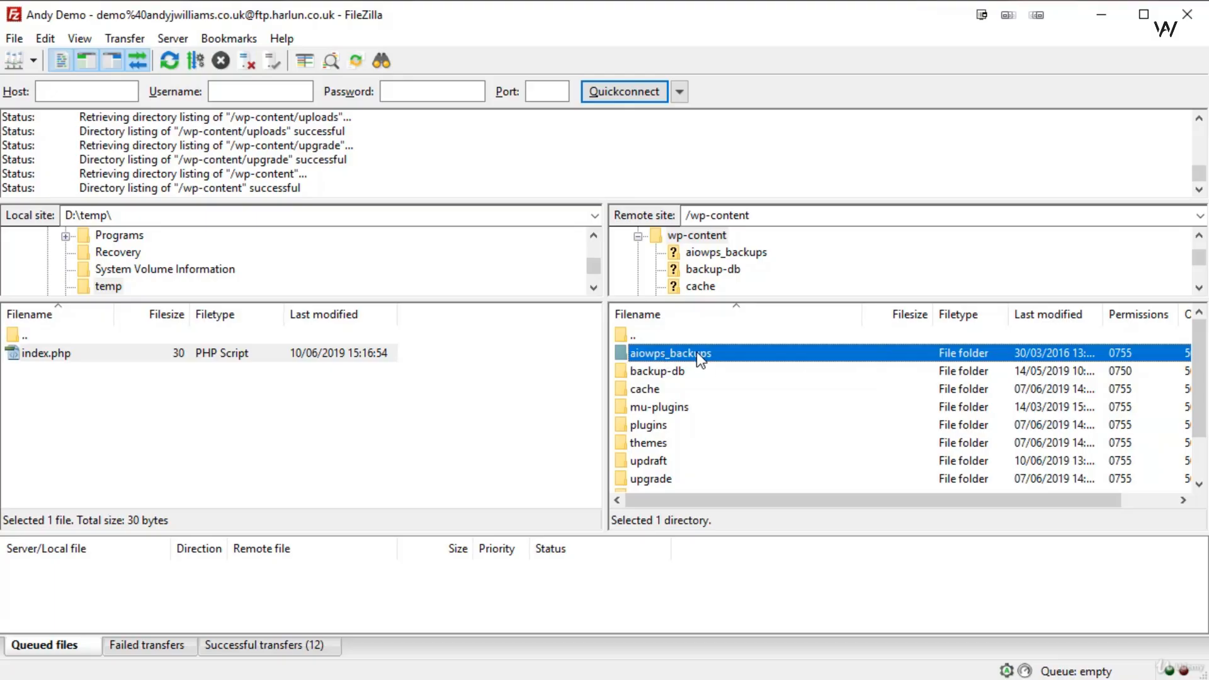
{"action": "double_click", "coordinate": [697, 353]}
{"action": "double_click", "coordinate": [648, 335]}
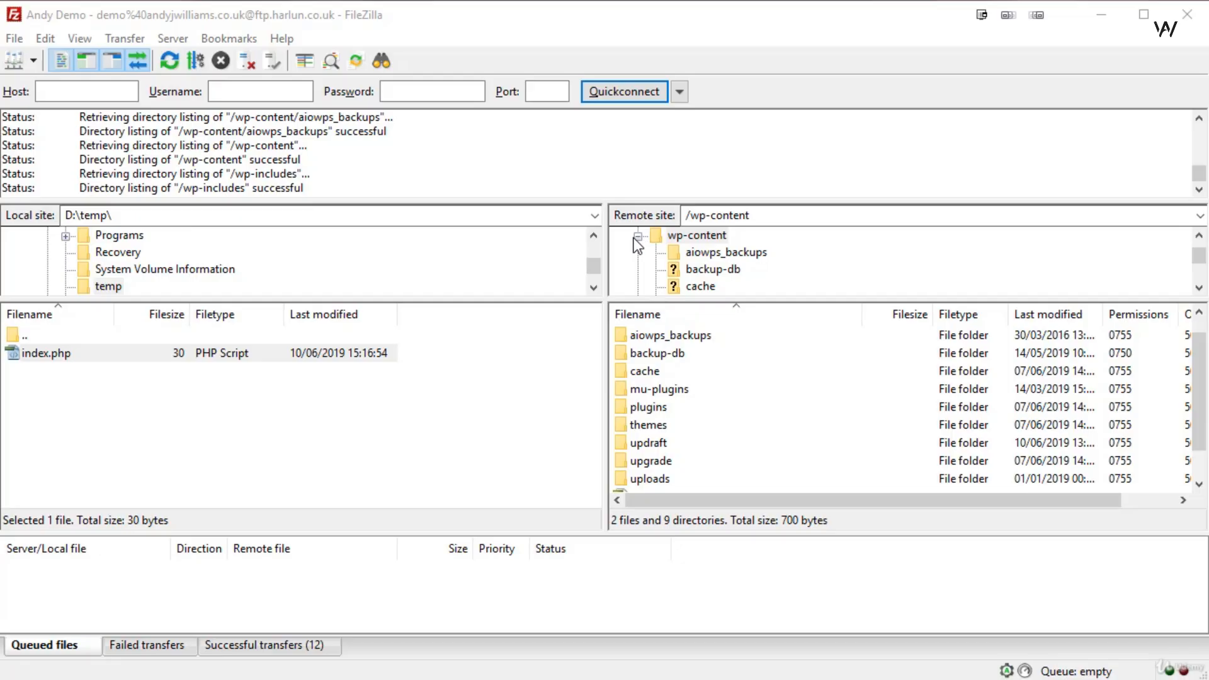
Step: Collapse wp-content and wp-includes in the remote directory tree and look over the files in wp-includes
{"action": "left_click", "coordinate": [637, 237]}
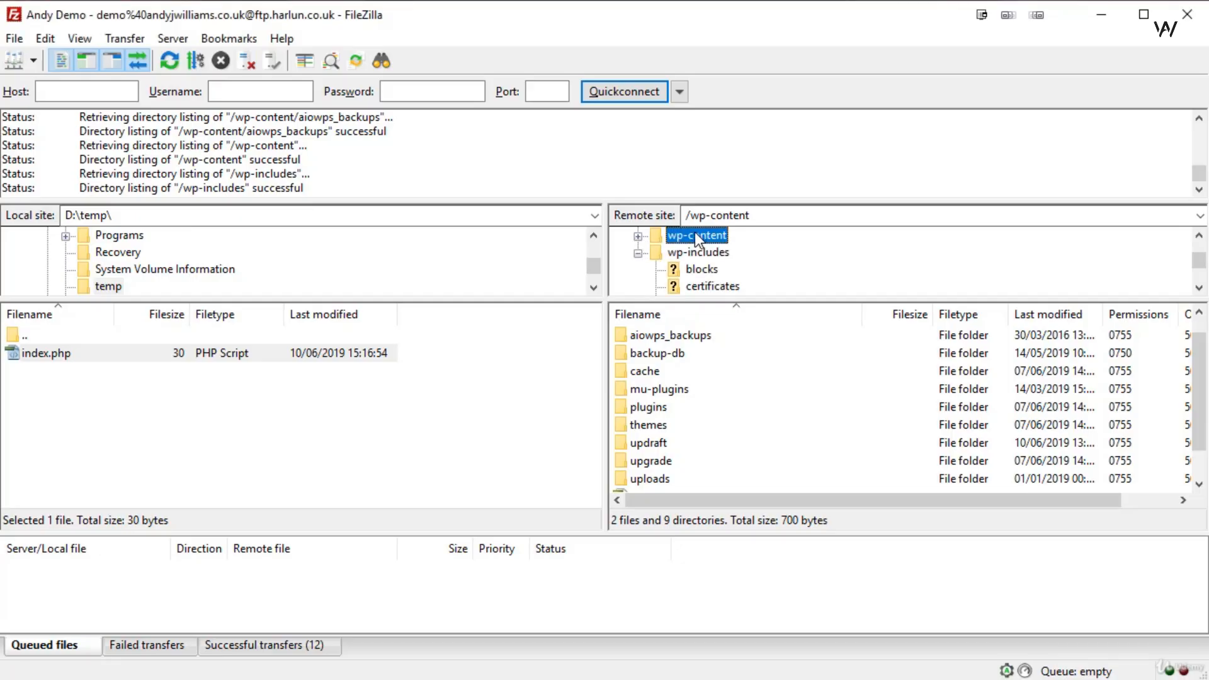
{"action": "left_click", "coordinate": [639, 253]}
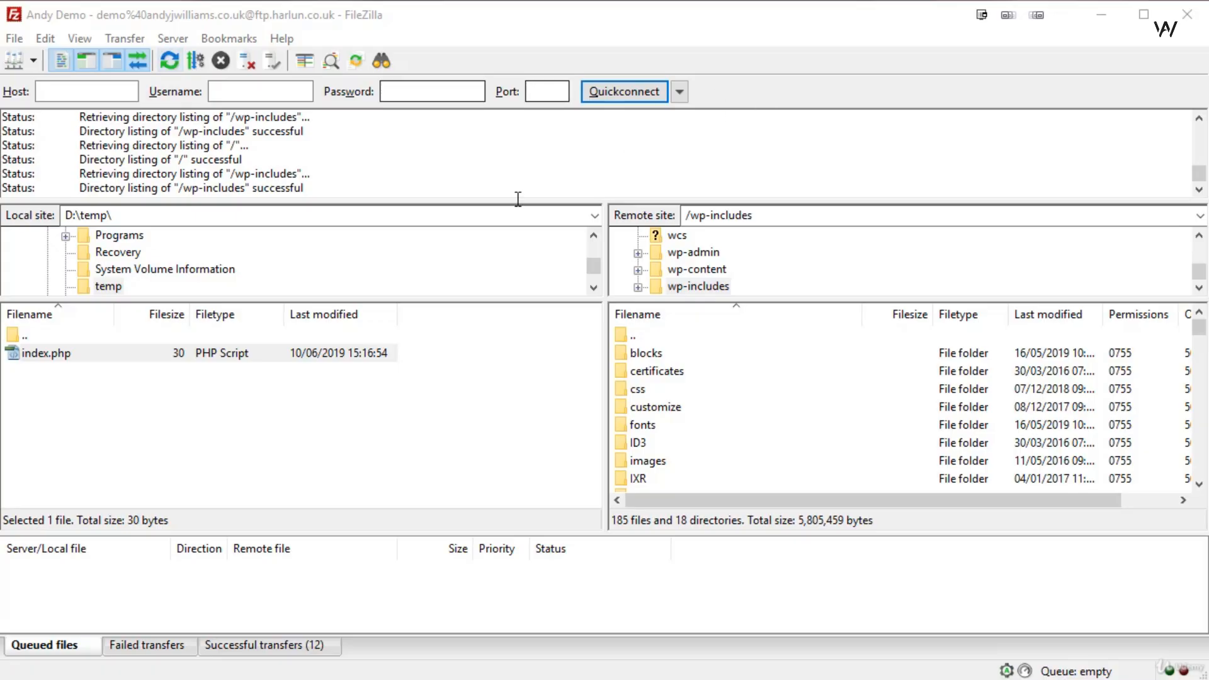
{"action": "left_click", "coordinate": [1200, 328]}
{"action": "mouse_move", "coordinate": [1200, 328]}
{"action": "left_mouse_down"}
{"action": "mouse_move", "coordinate": [1205, 481]}
{"action": "mouse_move", "coordinate": [1201, 319]}
{"action": "left_mouse_up"}
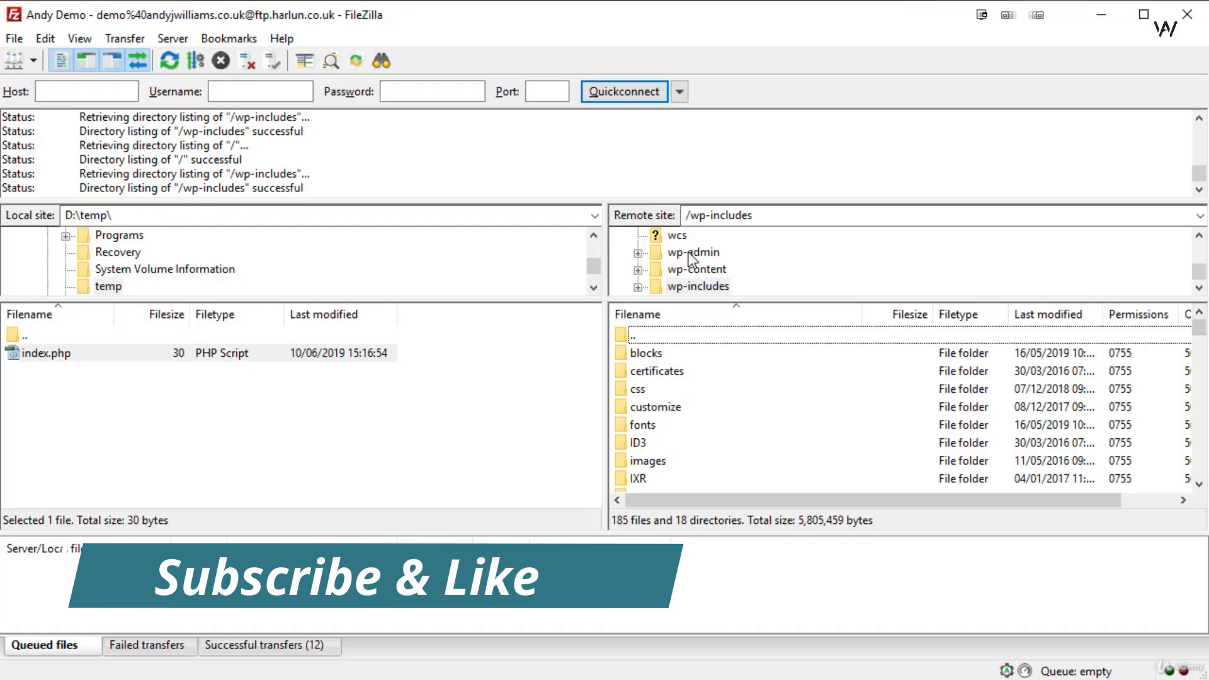